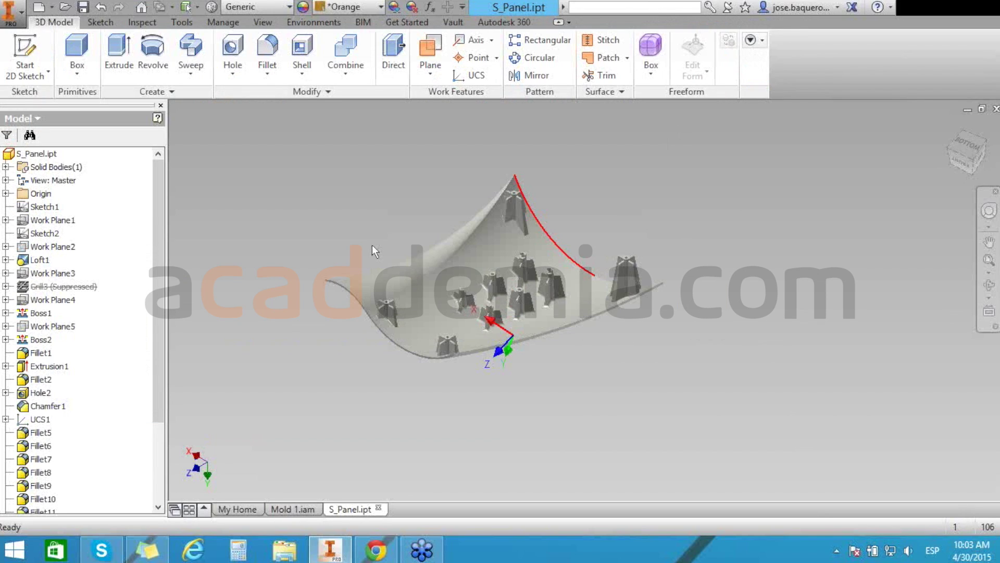
shift+middle_drag(372, 245, 369, 235)
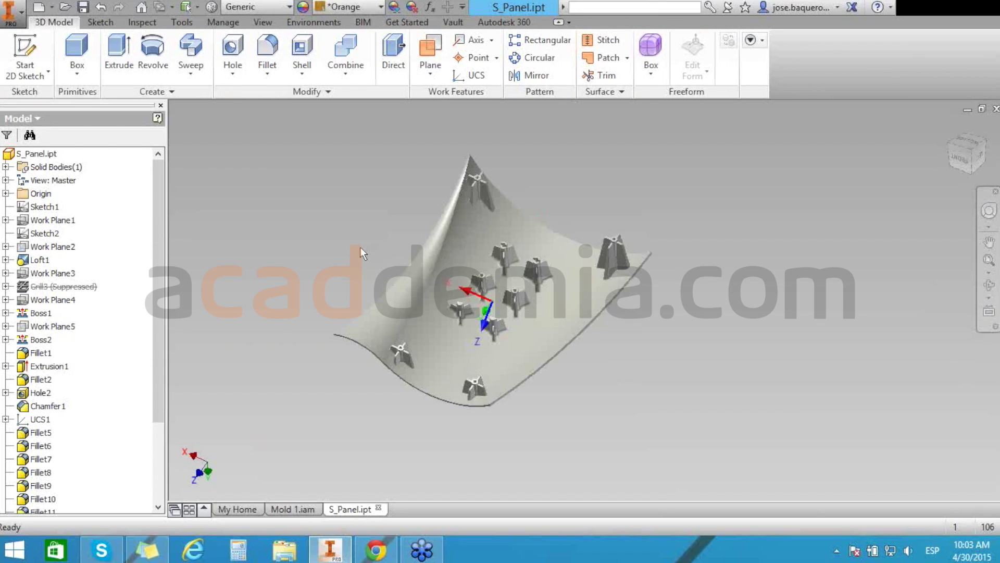
shift+middle_drag(360, 249, 418, 234)
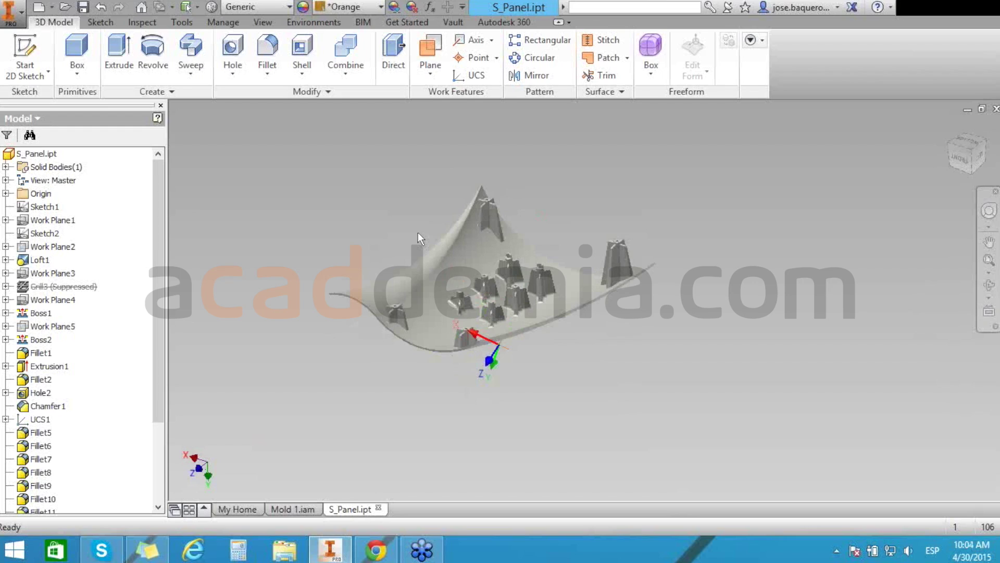
scroll(418, 233, down, 1)
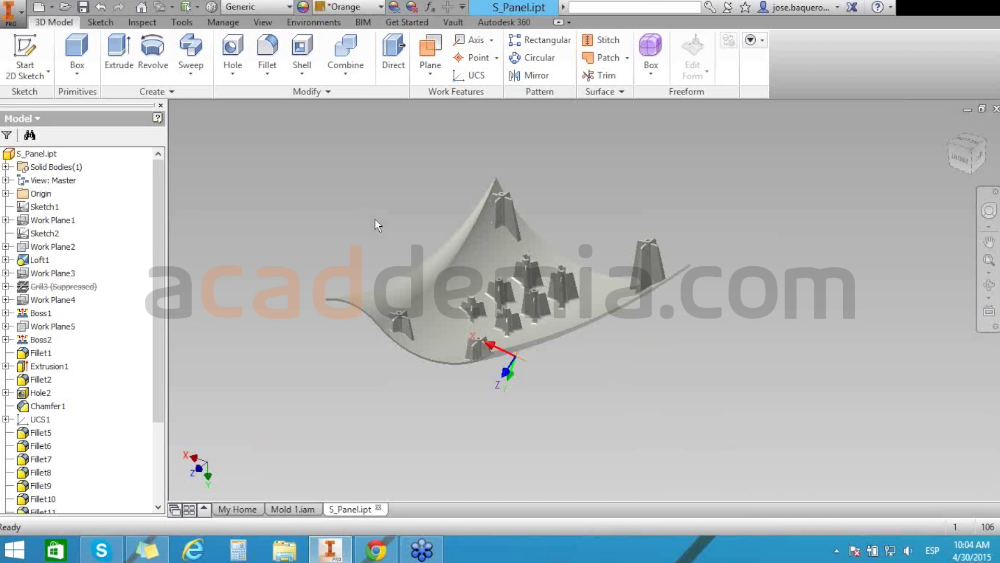
scroll(375, 224, down, 1)
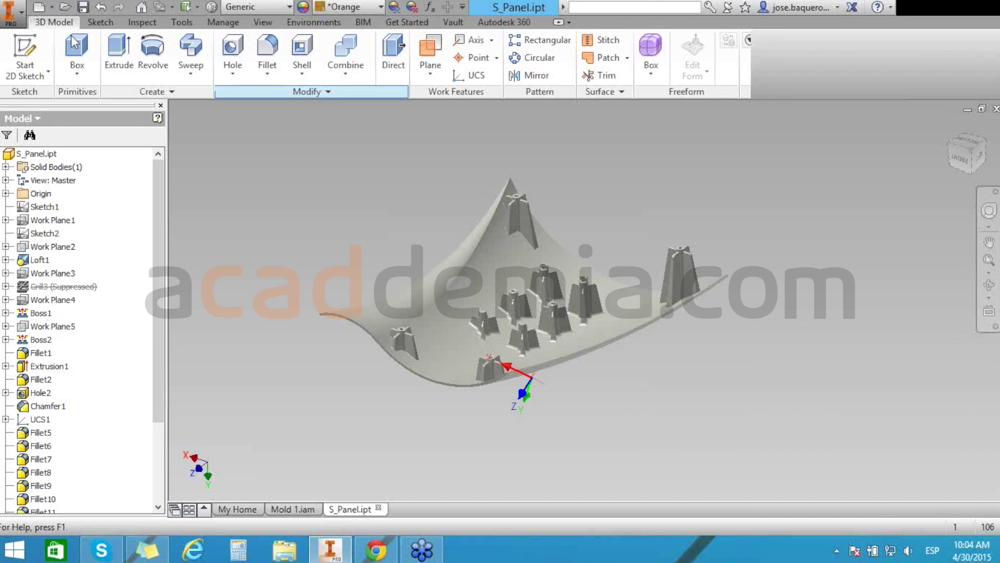
Start a new mold design from the S_Panel part and name its file WebCast1.iam.
click(313, 21)
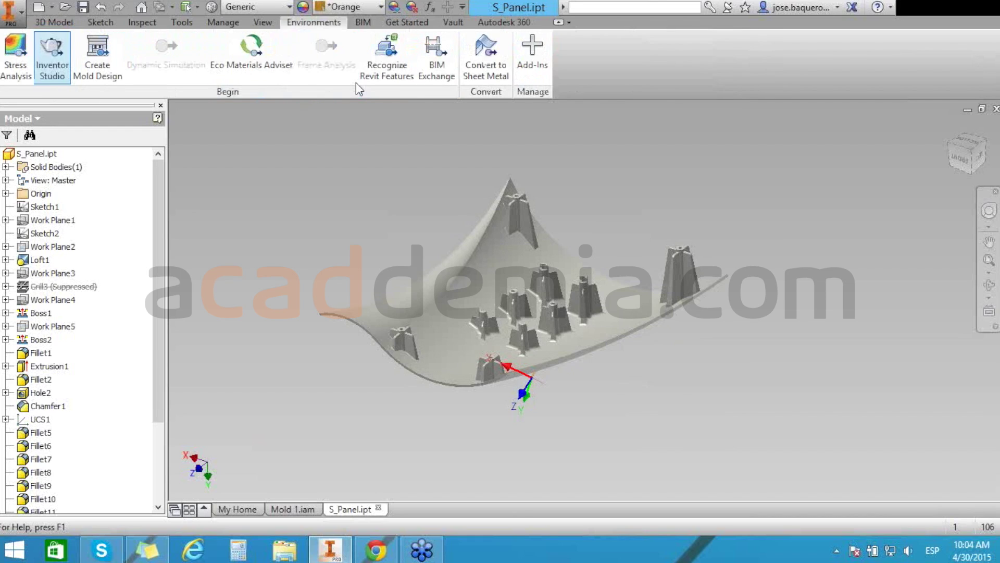
click(21, 51)
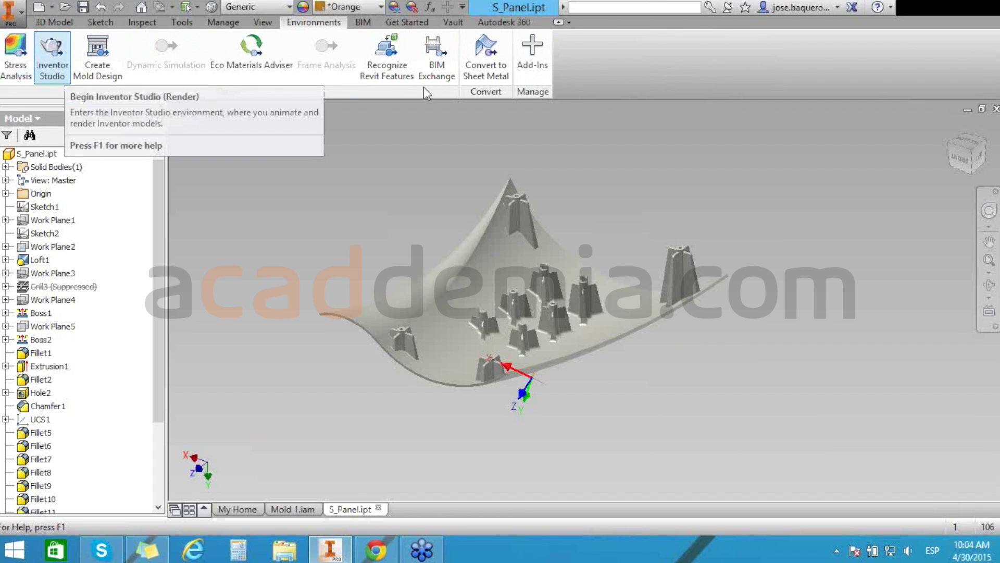
click(99, 61)
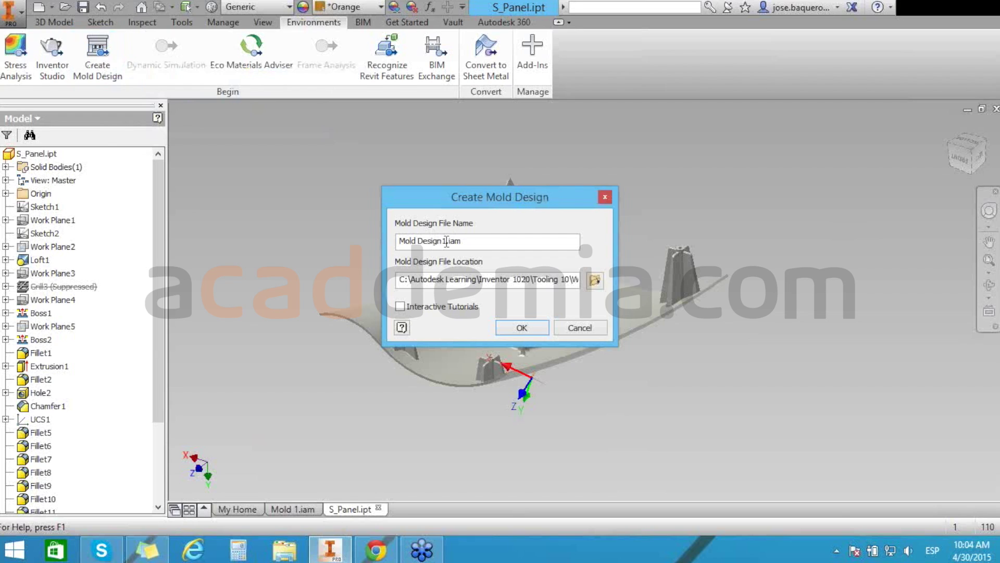
drag(398, 240, 446, 240)
text(Web)
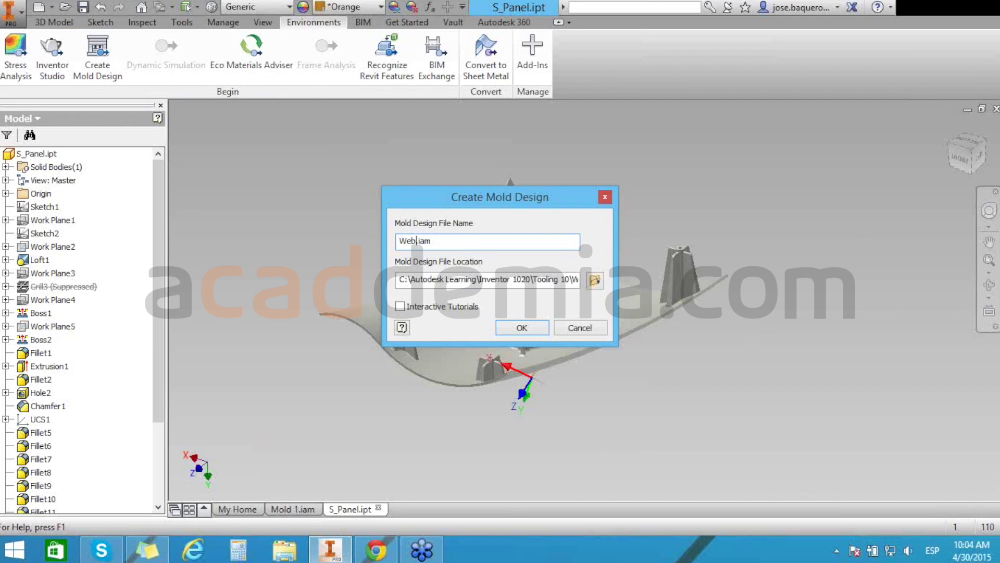
text(Cast1)
Create a WebCast1 folder in the Workspace as the file location and create the mold design there.
click(594, 280)
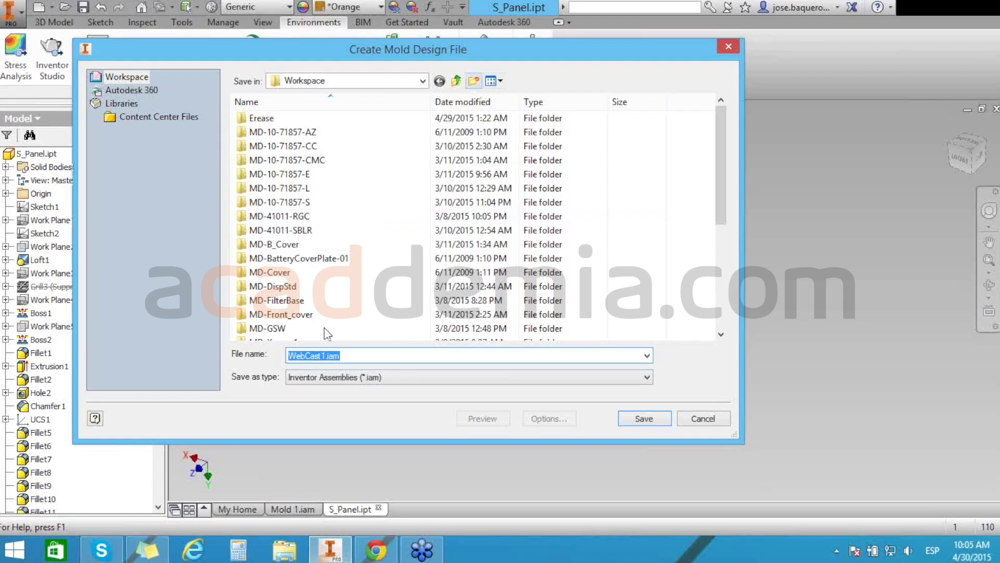
text(WebC)
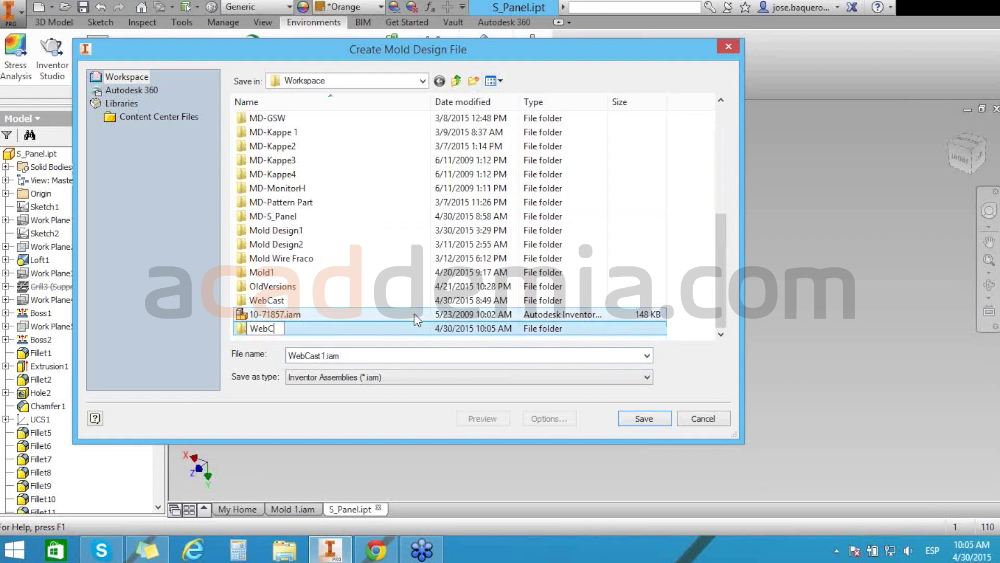
text(ast1)
double_click(283, 329)
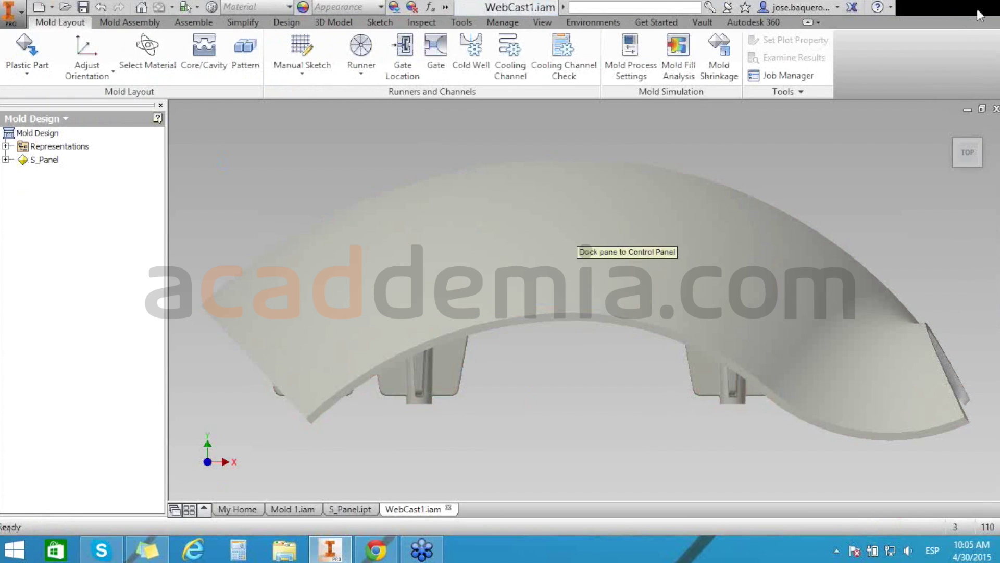
click(702, 211)
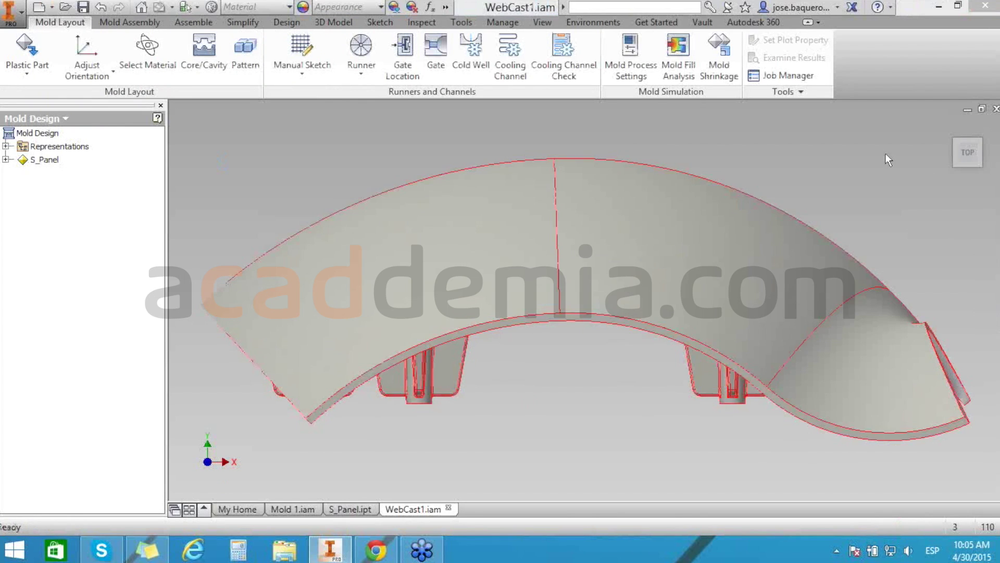
click(887, 159)
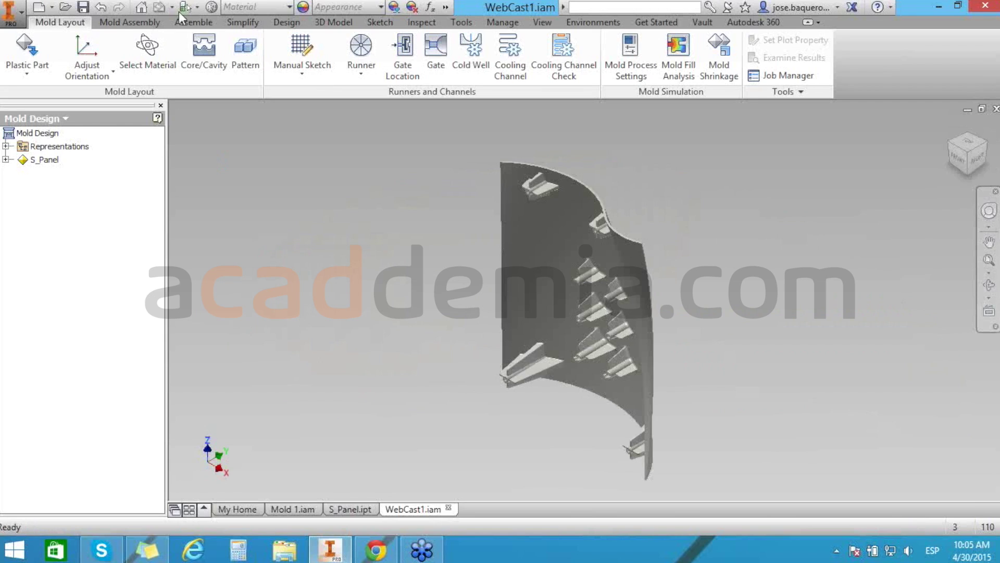
click(187, 39)
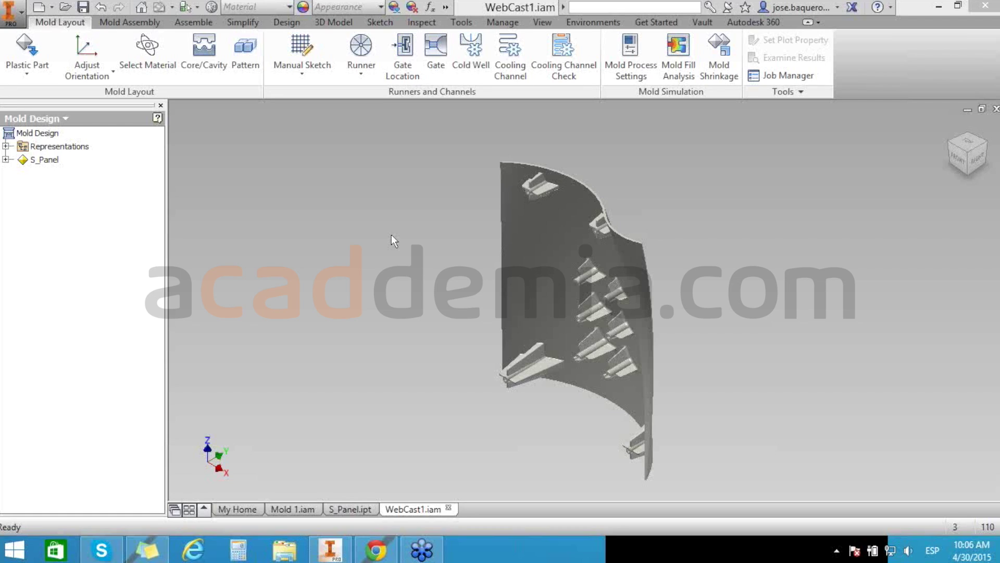
Open the mold material selection, switch to a specific material and browse the available manufacturers.
click(152, 58)
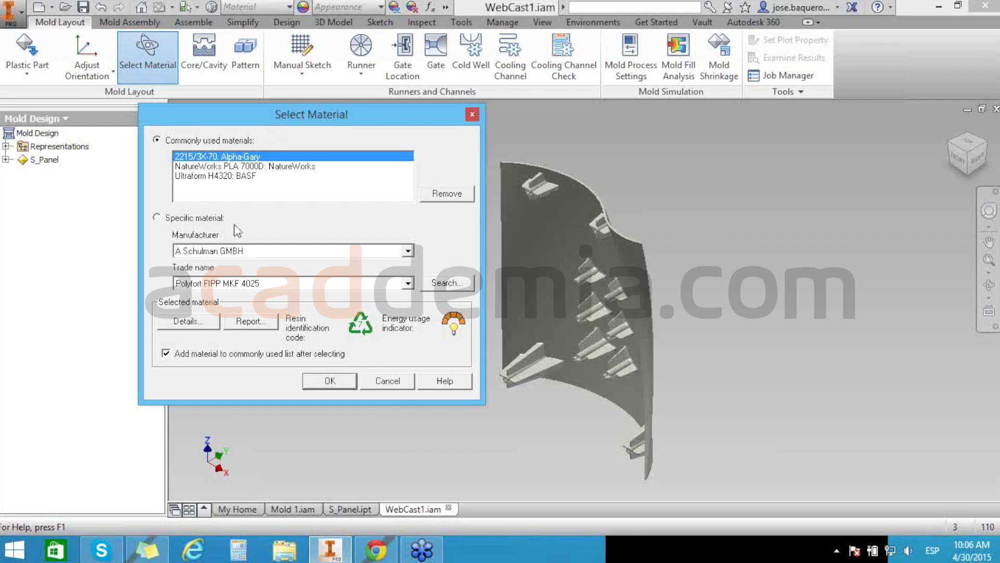
click(189, 210)
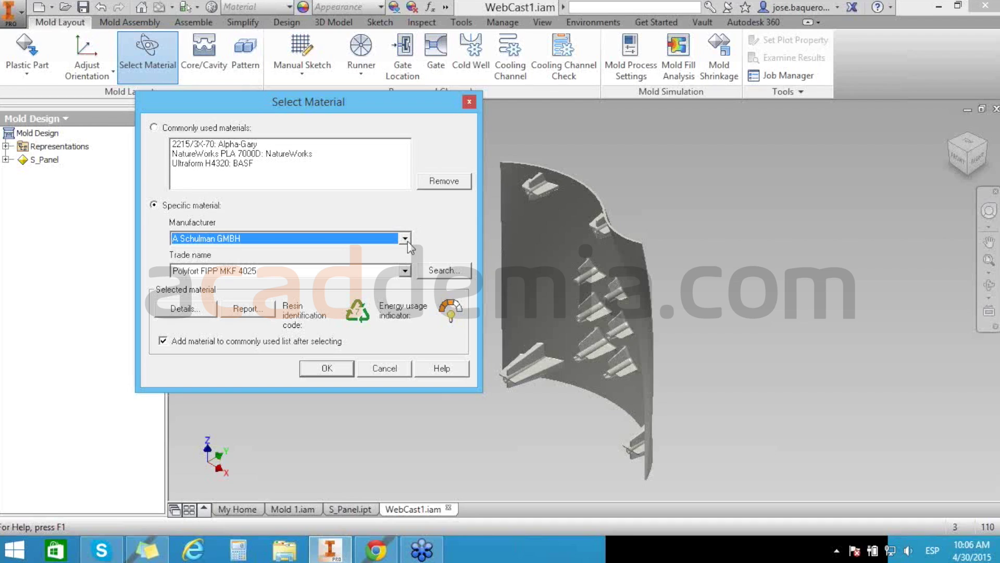
key(alt+Down)
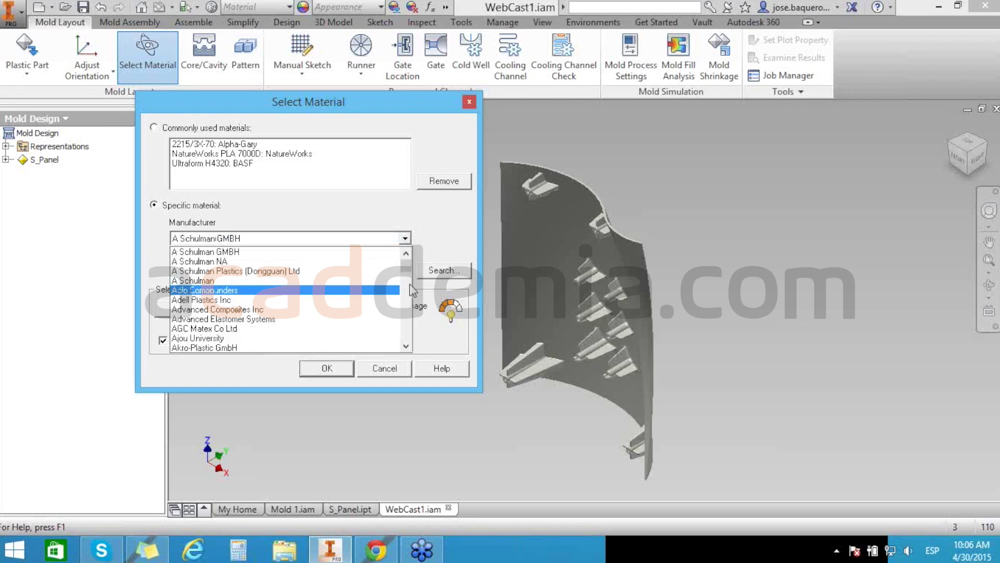
scroll(414, 313, down, 10)
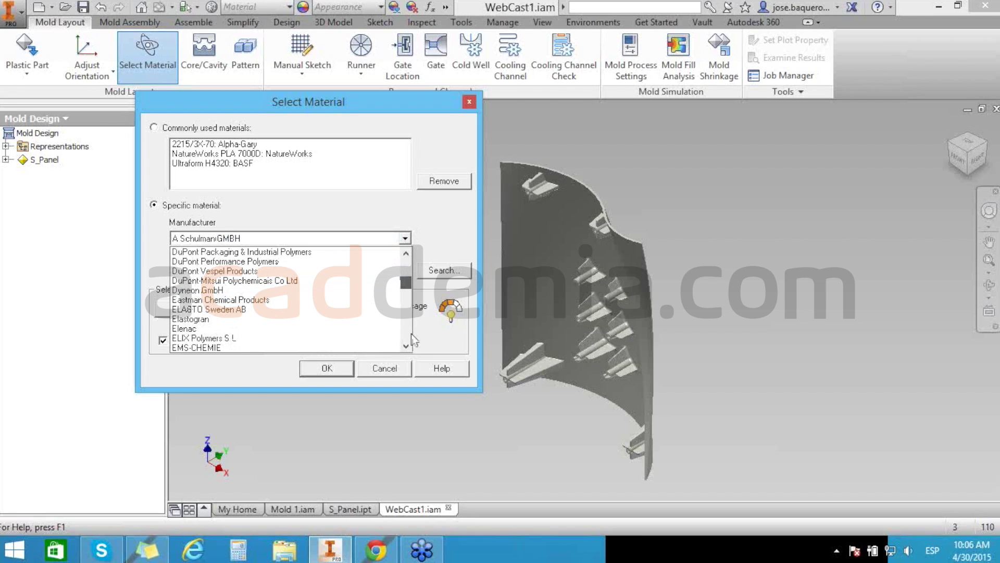
scroll(412, 317, down, 20)
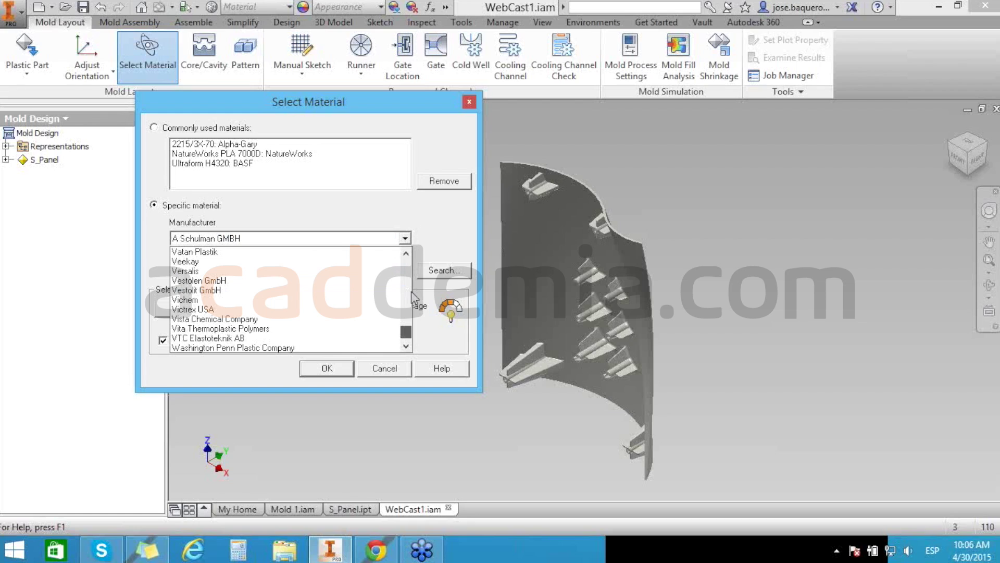
scroll(411, 291, up, 15)
scroll(409, 273, up, 12)
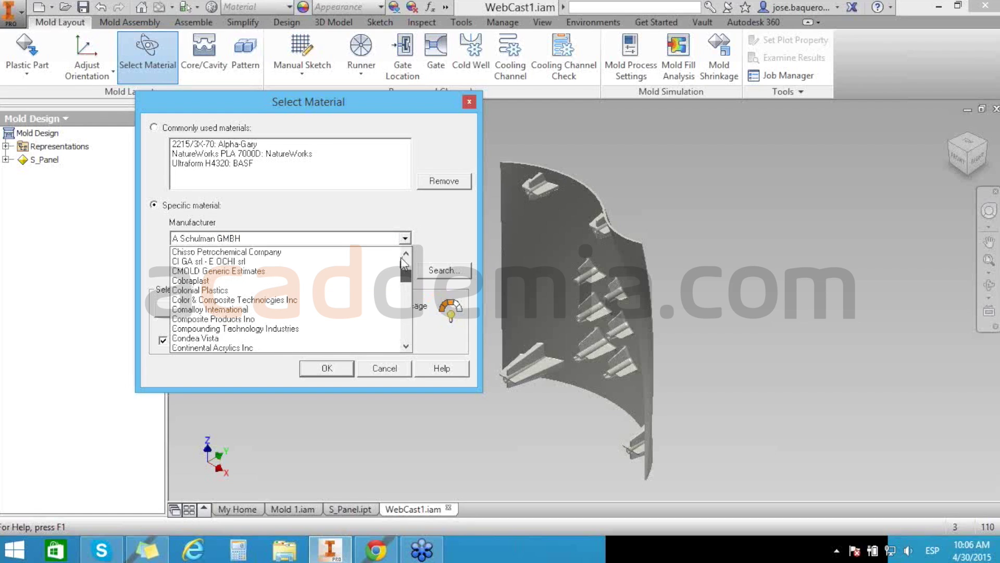
scroll(247, 264, up, 10)
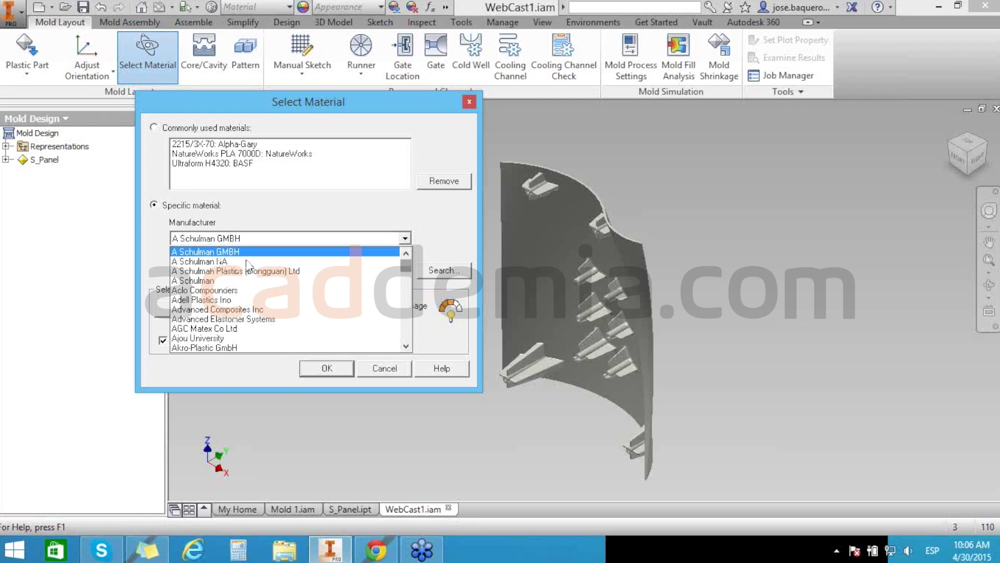
click(404, 227)
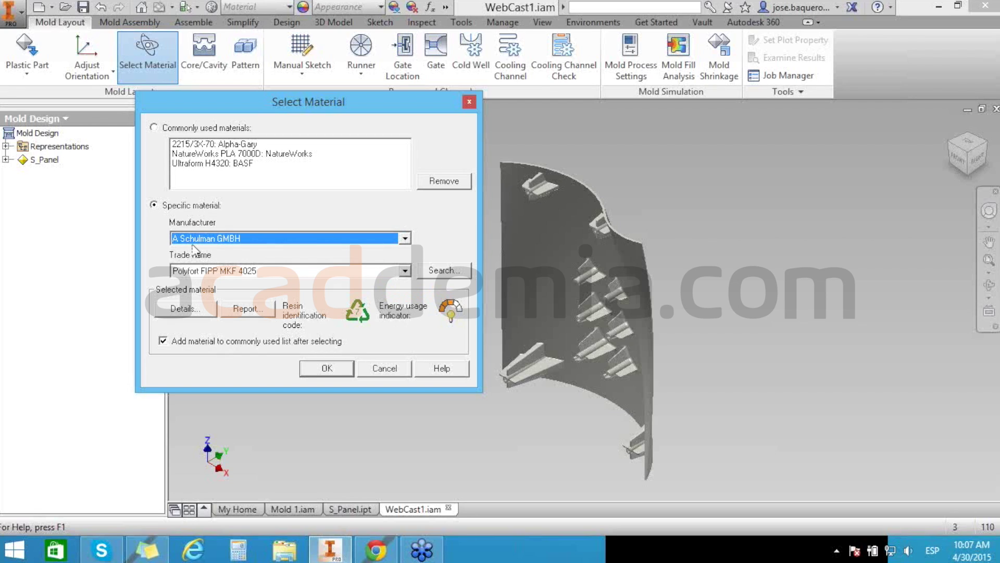
Look through the trade names offered by the manufacturer A Schulman GMBH.
click(219, 270)
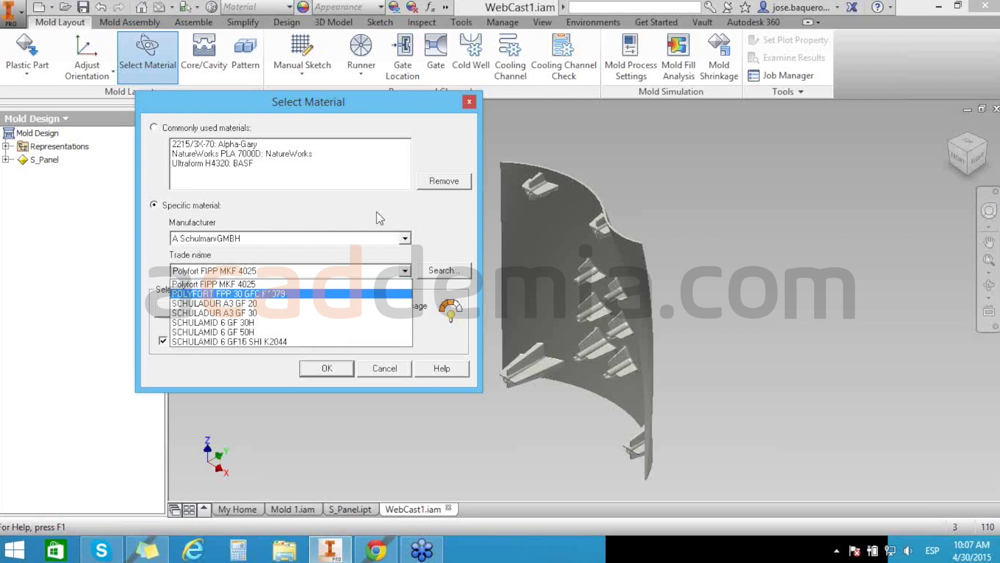
key(Up)
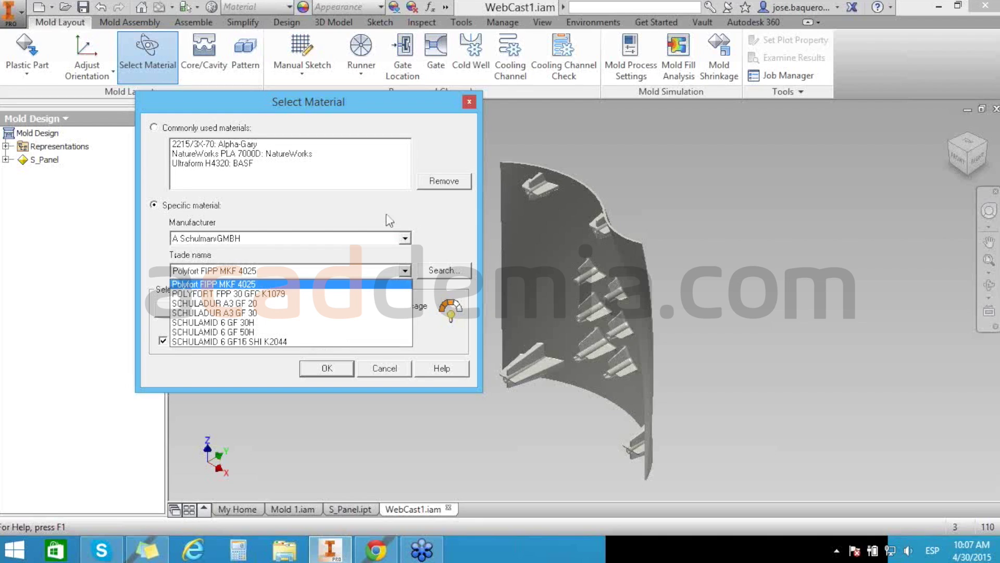
click(187, 177)
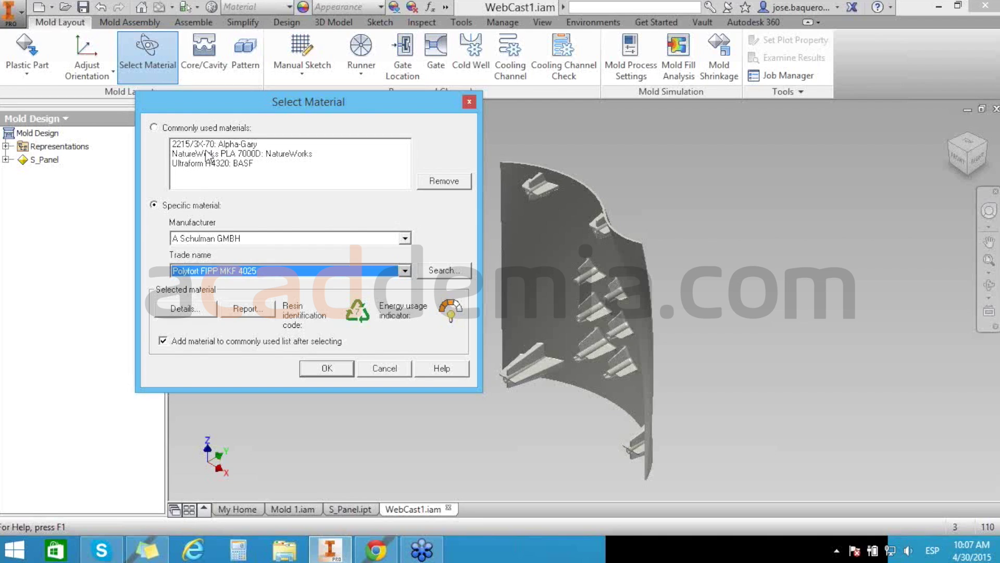
Select the commonly used material 2215/3X-70: Alpha-Gary and review its description, processing, rheological, thermal and mechanical properties.
click(201, 144)
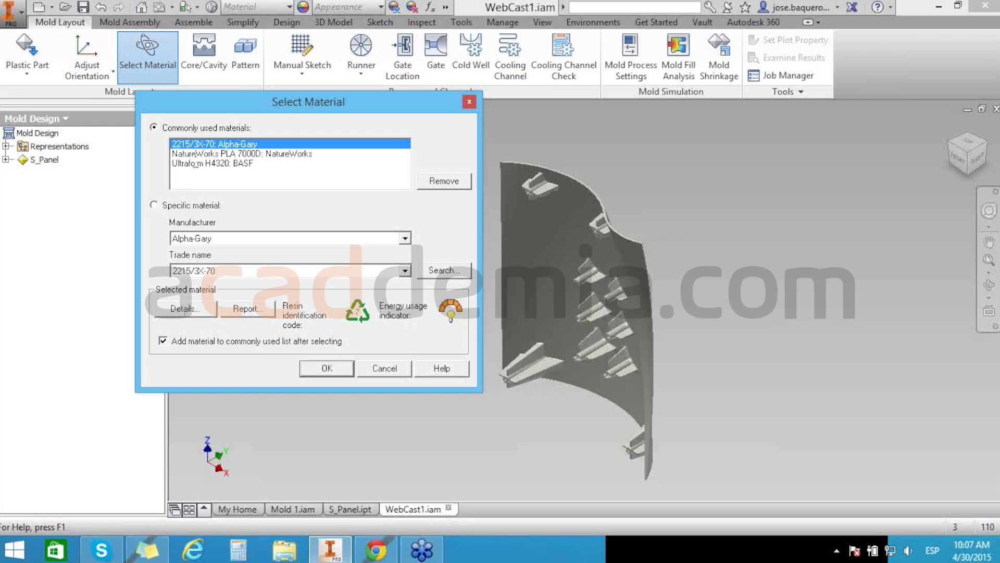
click(185, 311)
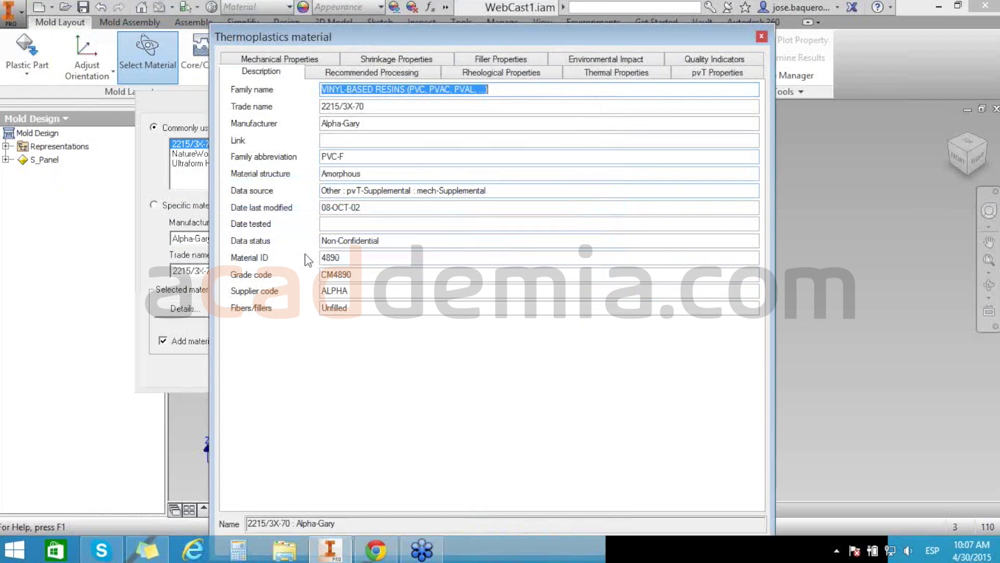
click(507, 87)
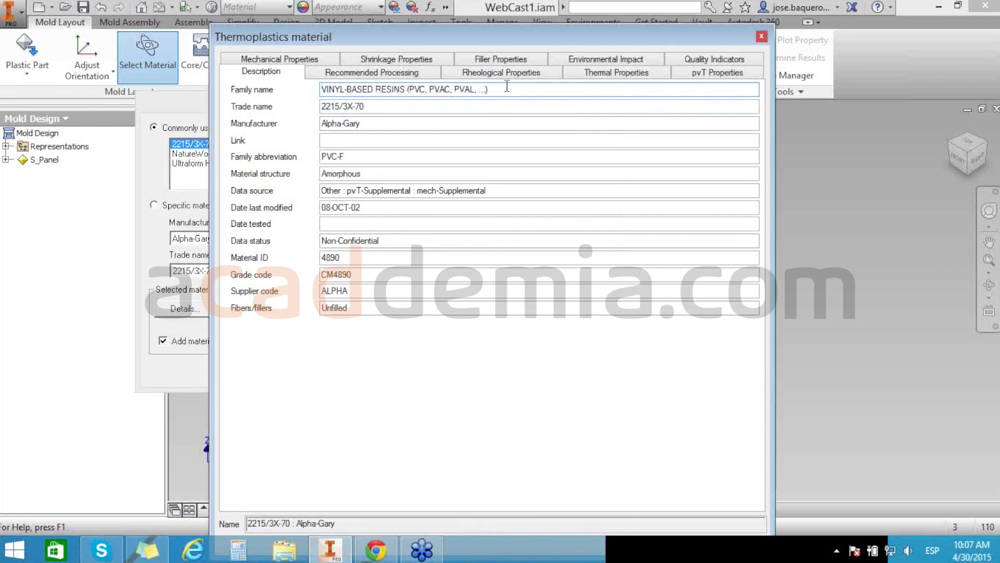
click(394, 71)
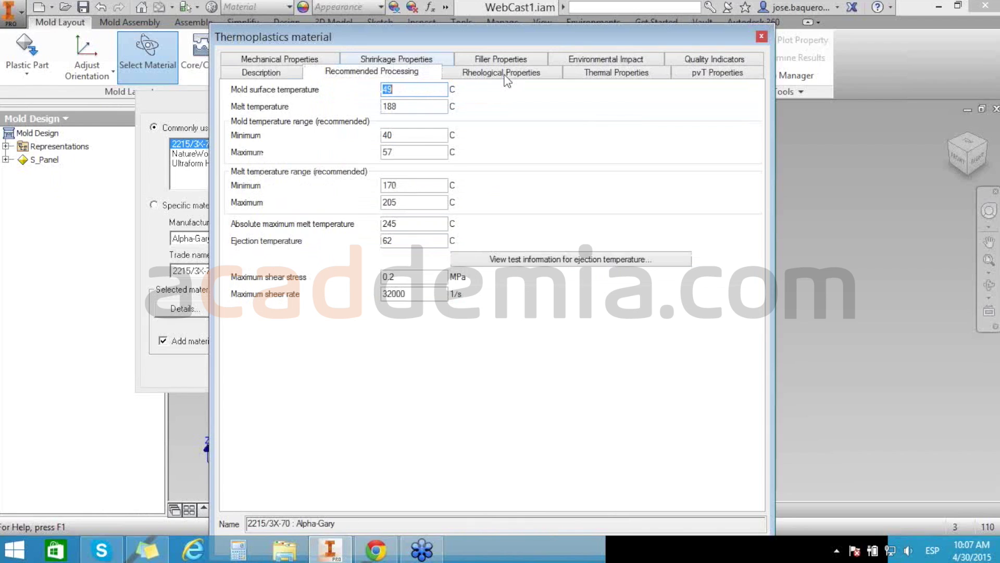
click(507, 75)
click(608, 74)
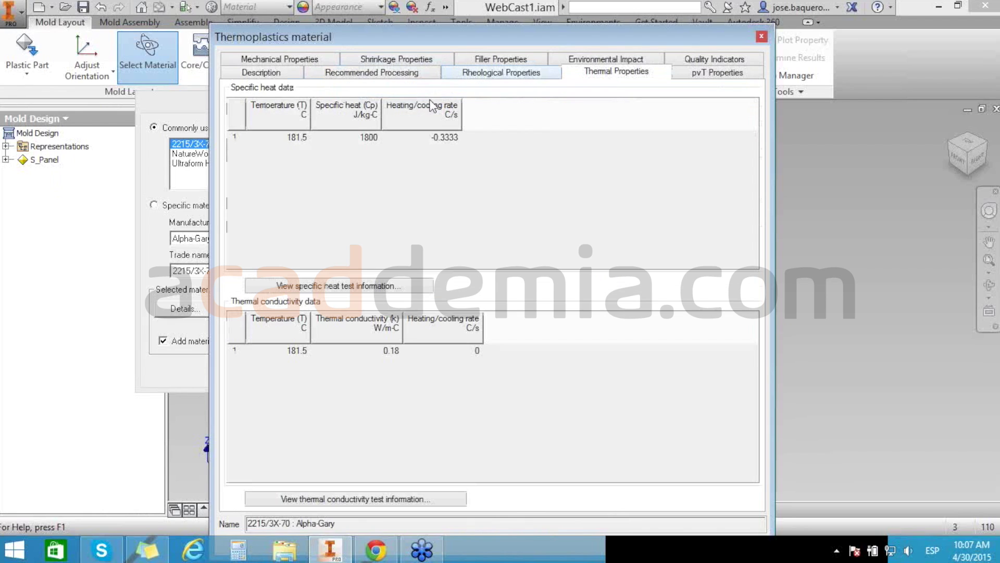
click(314, 60)
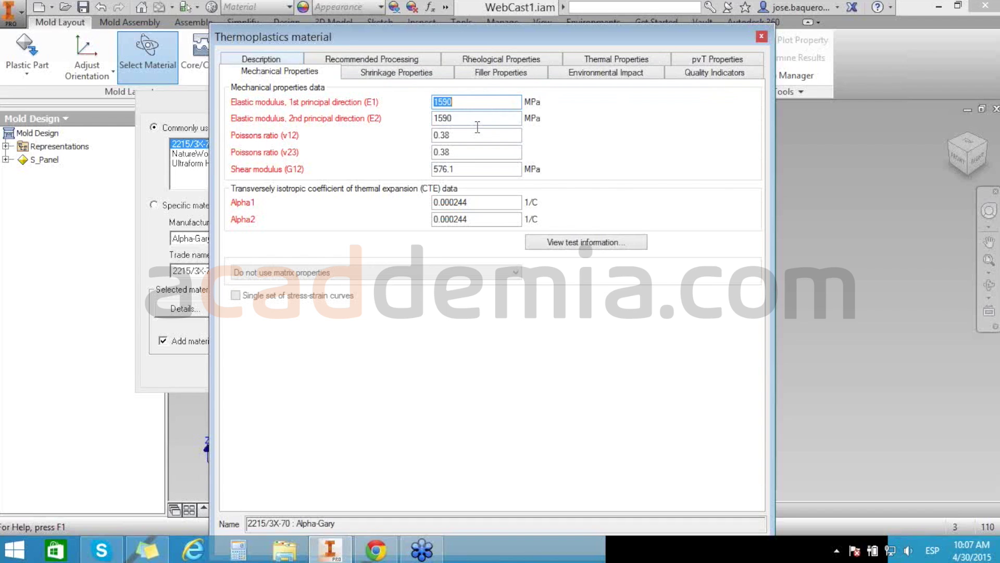
key(ctrl+Tab)
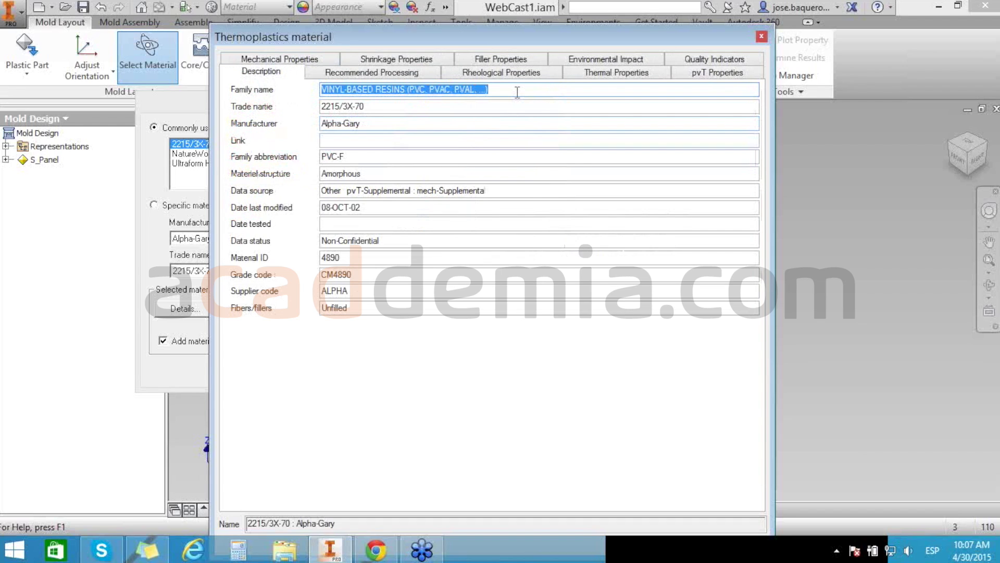
click(519, 89)
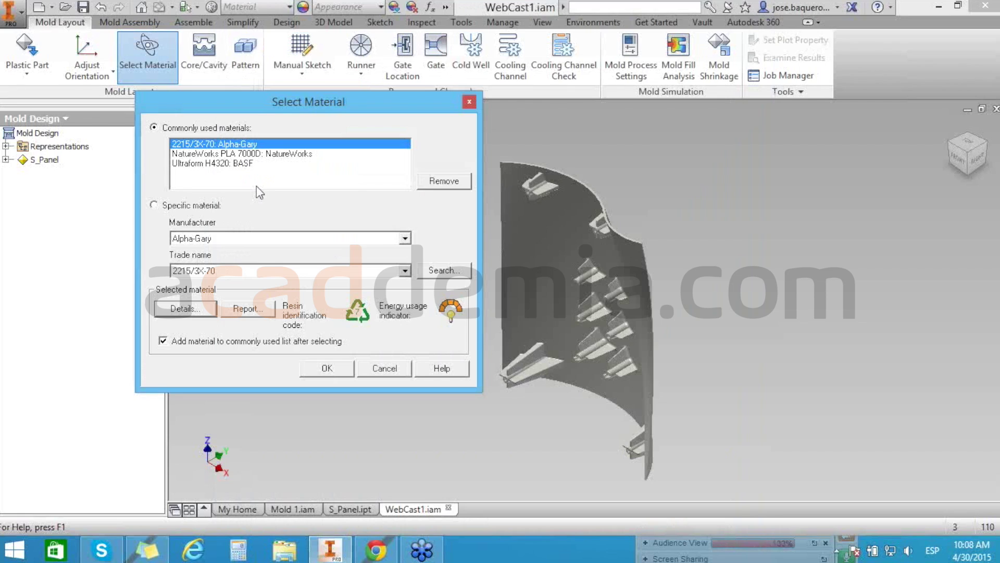
Assign the selected 2215/3X-70: Alpha-Gary material to the mold design and expand the Material node in the browser.
click(327, 368)
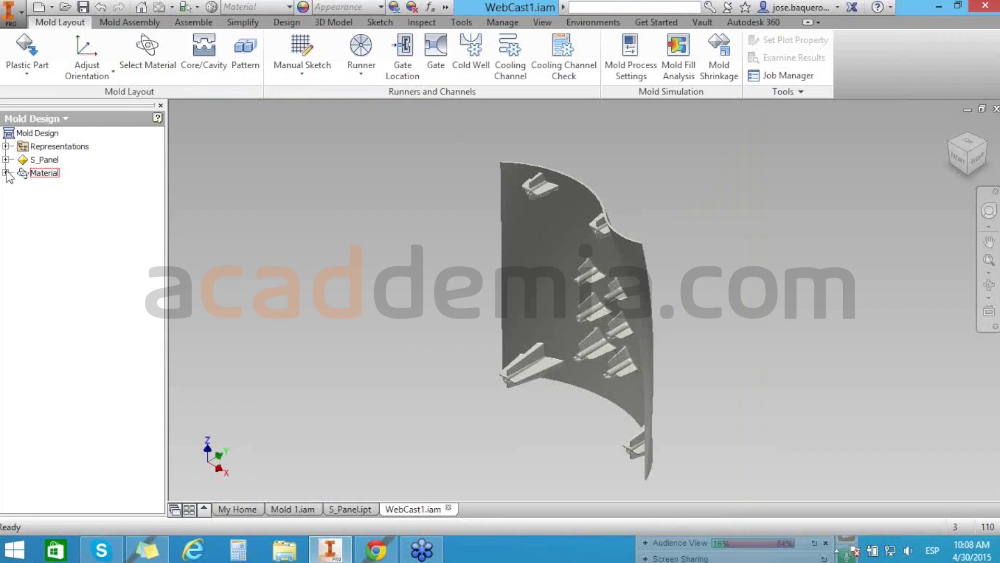
click(5, 172)
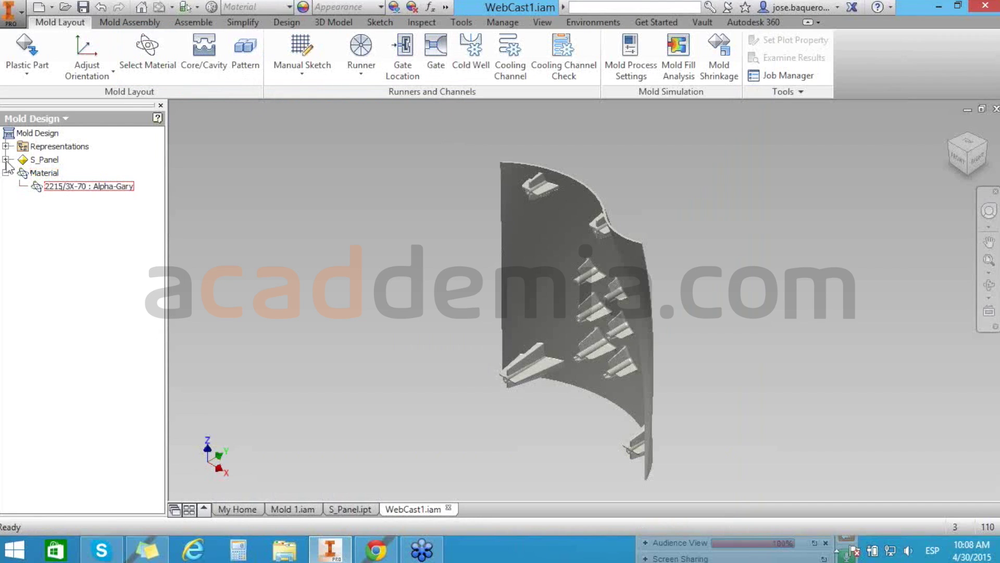
Adjust the S_Panel part's orientation with 90° rotations so its ribs point up along the mold opening direction.
double_click(52, 160)
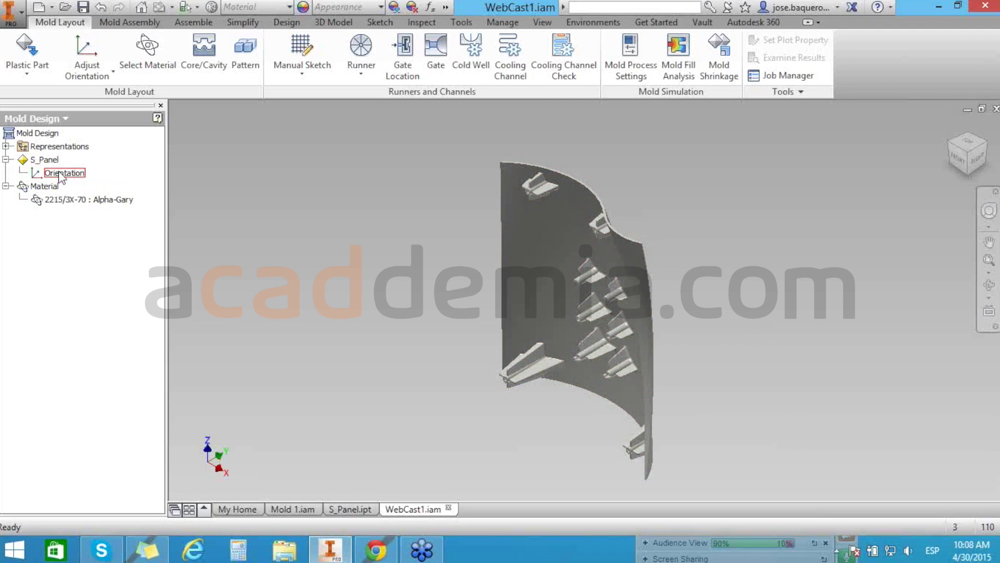
double_click(59, 172)
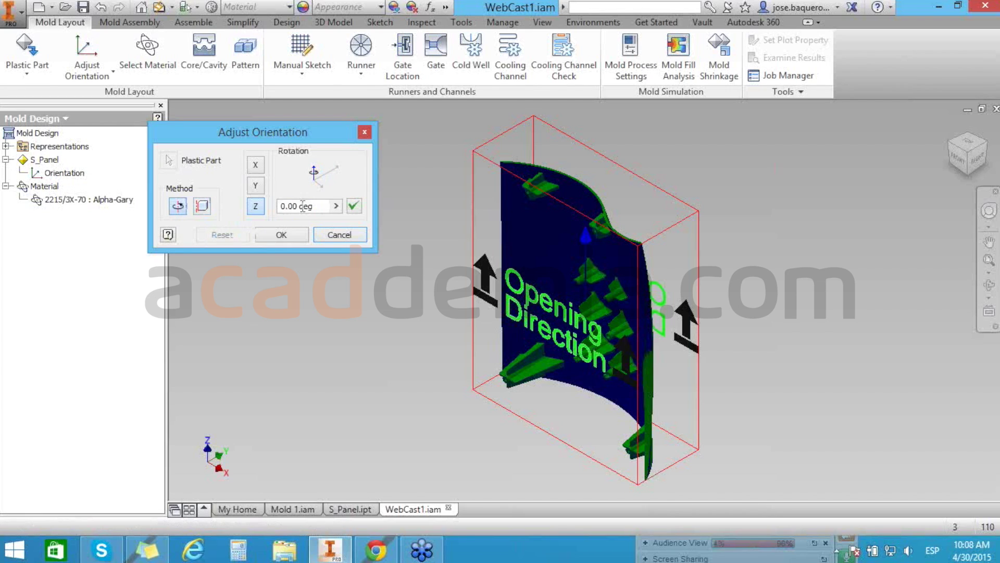
click(354, 205)
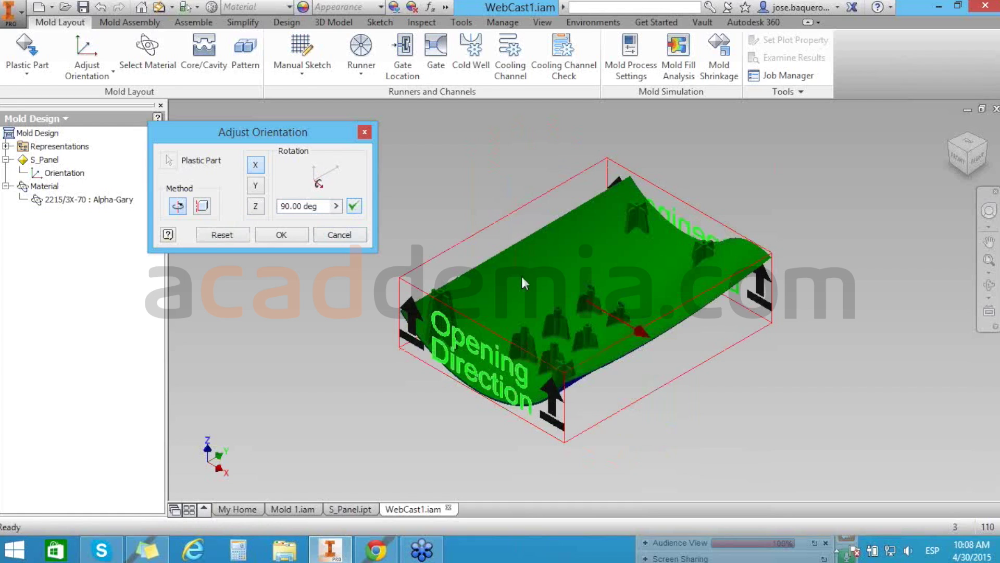
click(256, 186)
click(354, 206)
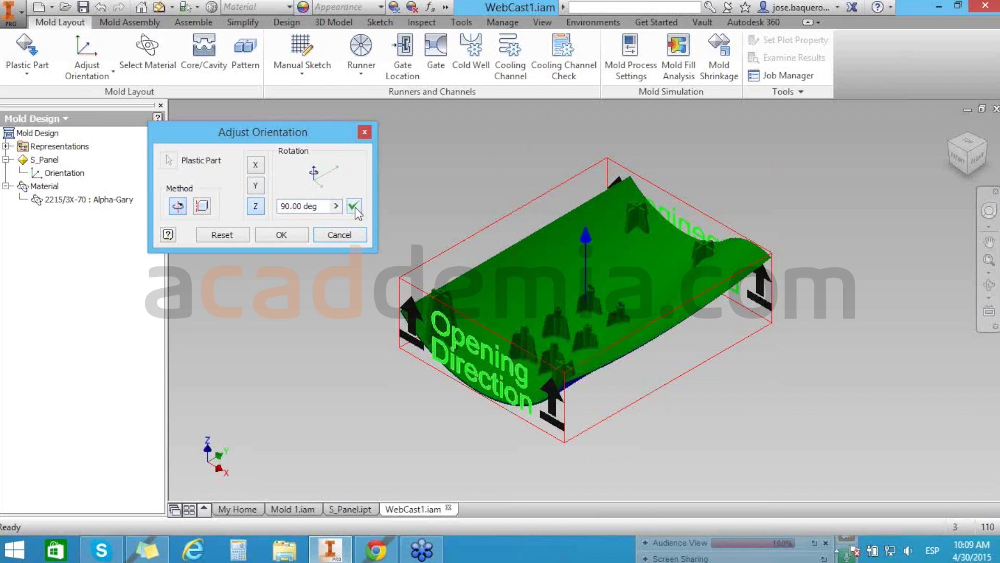
click(353, 206)
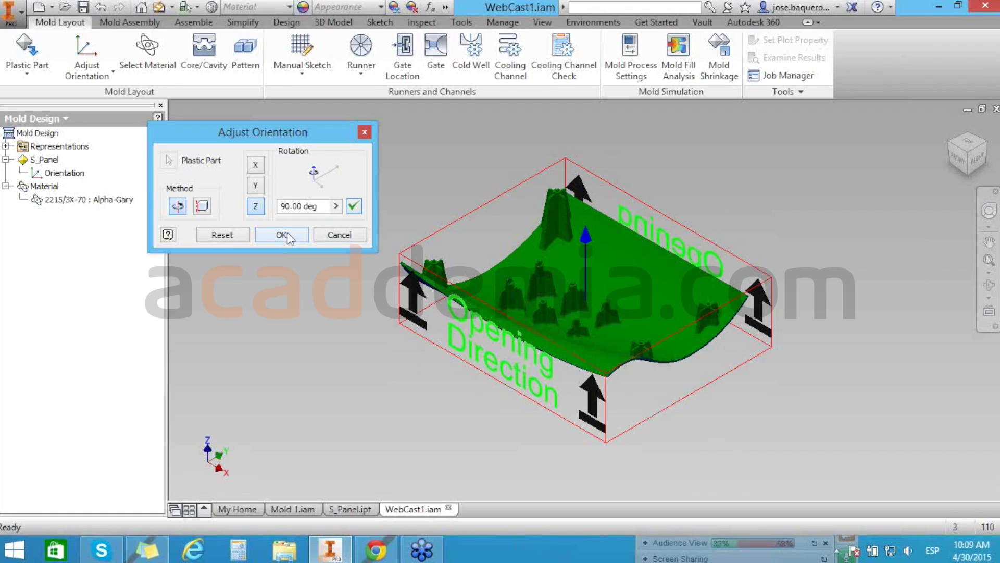
click(286, 232)
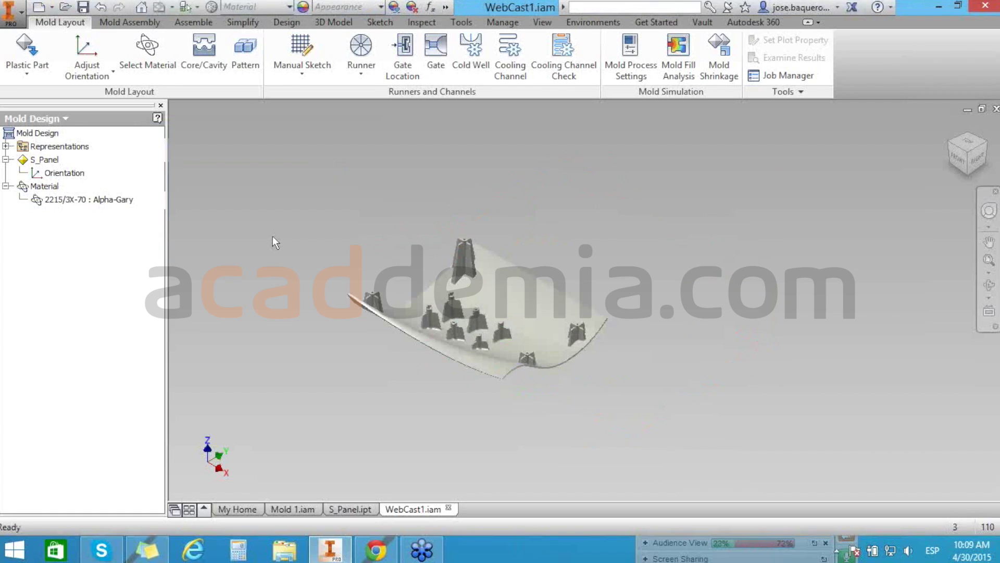
key(Home)
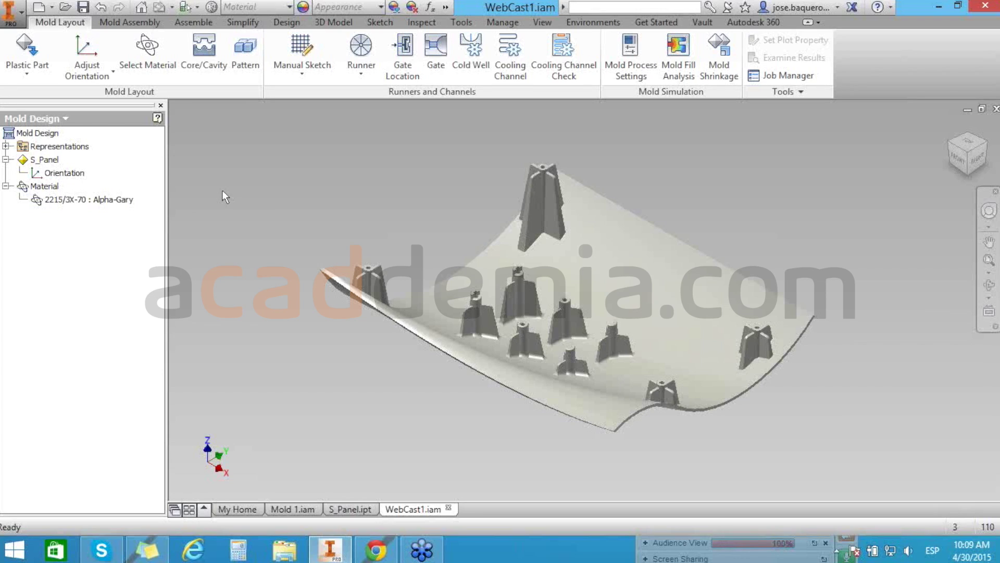
Enter the Core/Cavity environment for the reoriented S_Panel part.
click(89, 62)
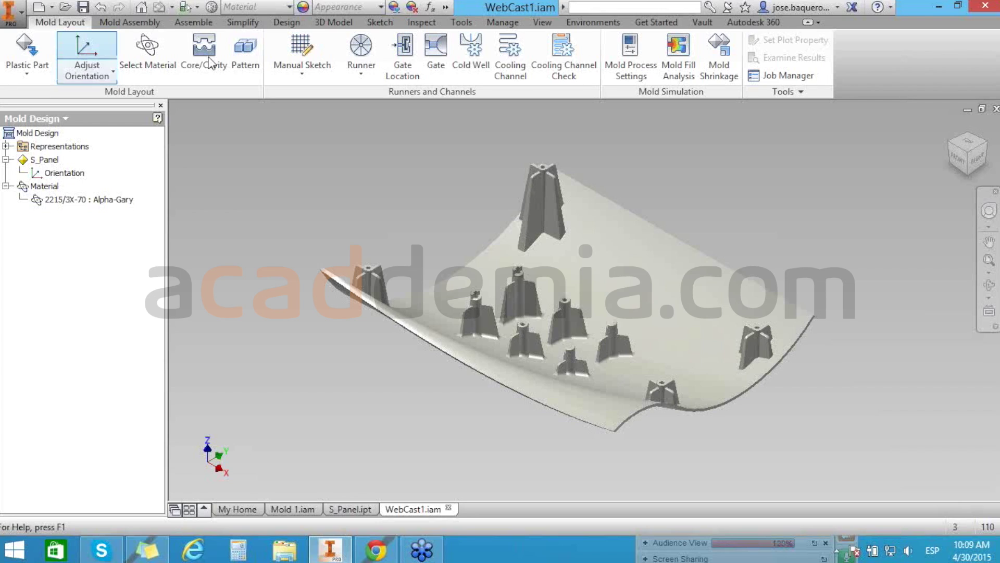
click(207, 57)
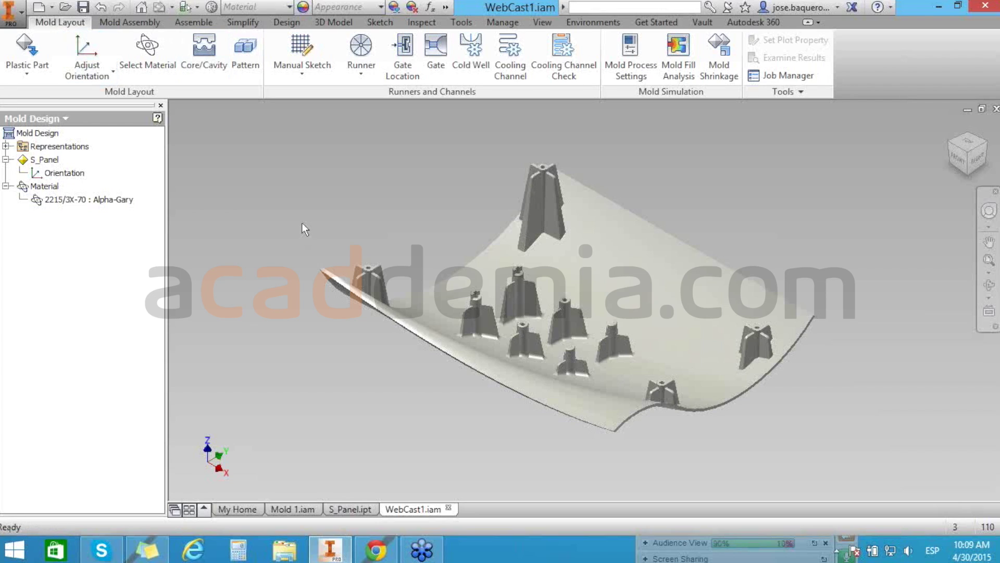
click(219, 71)
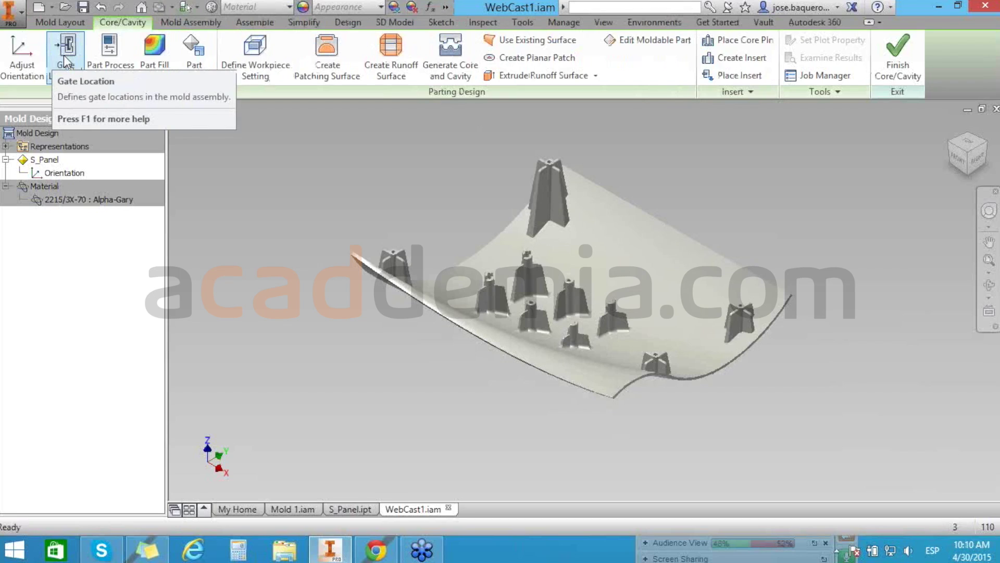
Place a gate location named Gate Location 1 on the curved end edge of the panel.
click(65, 57)
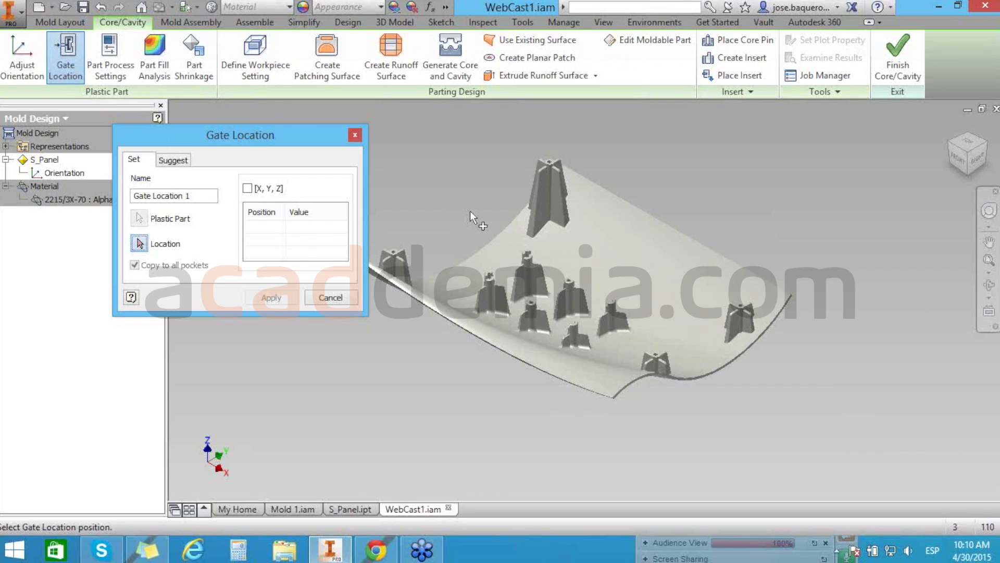
scroll(459, 224, down, 2)
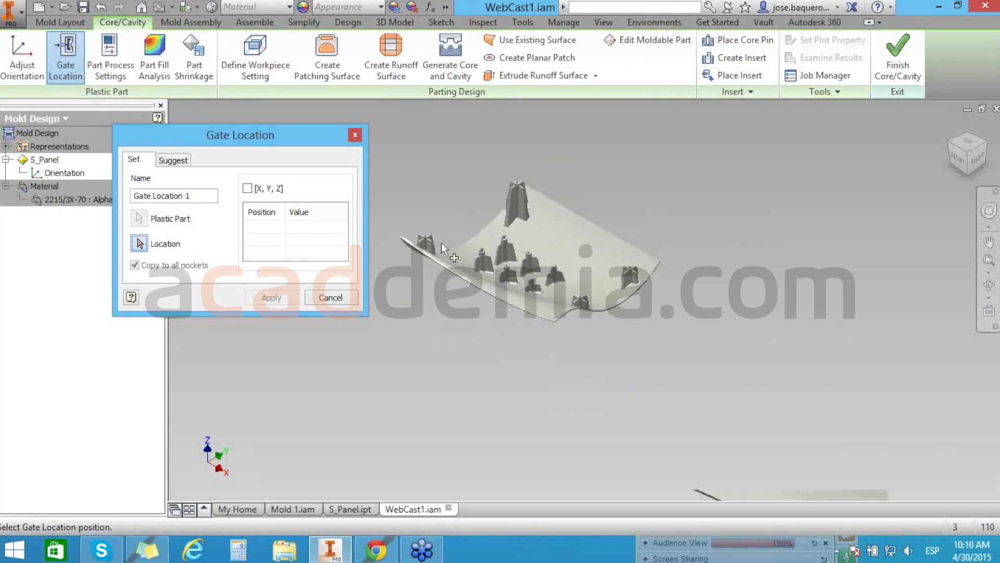
scroll(442, 242, up, 4)
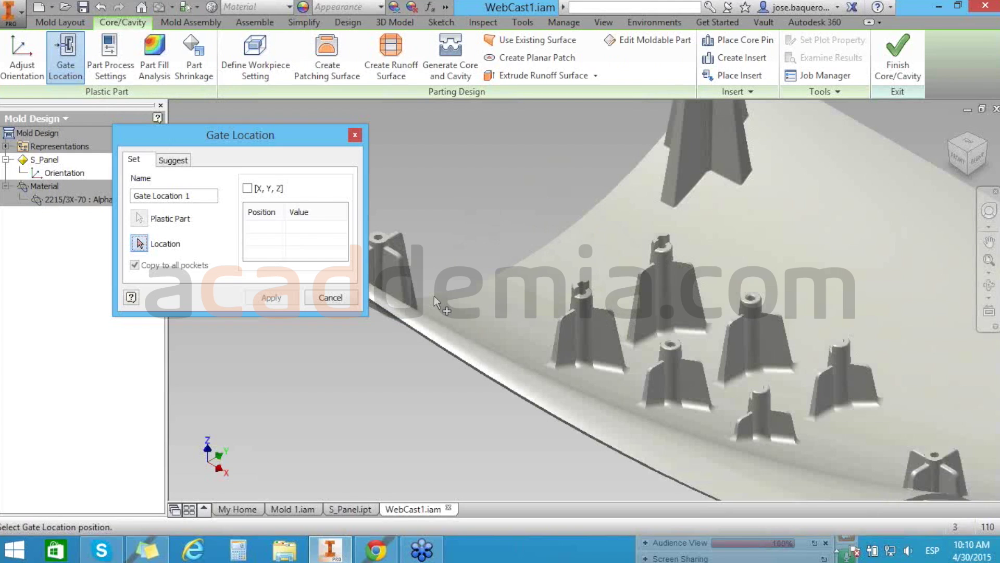
click(445, 234)
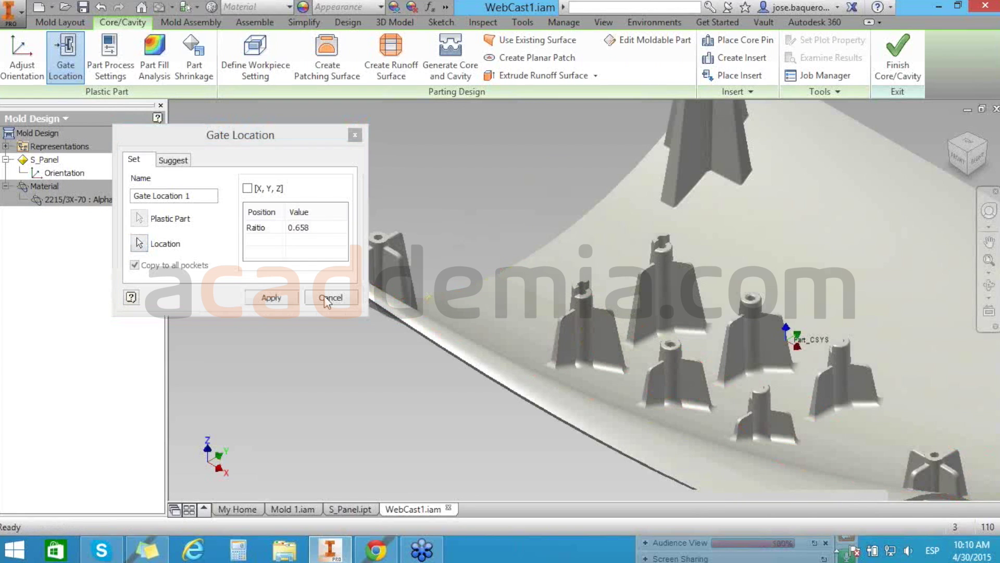
scroll(308, 199, down, 2)
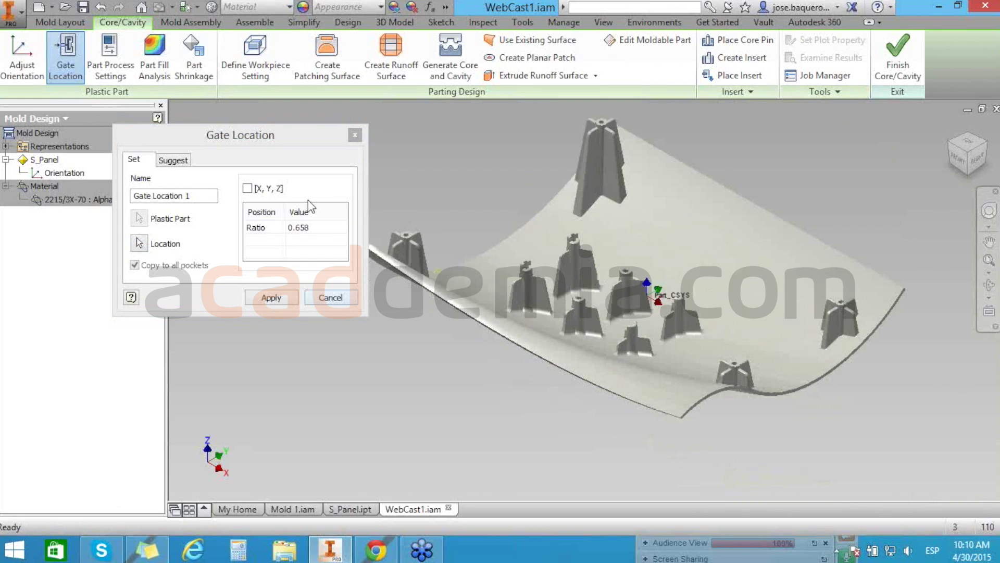
click(139, 243)
mouse_move(518, 418)
shift+middle_down()
mouse_move(506, 403)
mouse_move(528, 409)
shift+middle_up()
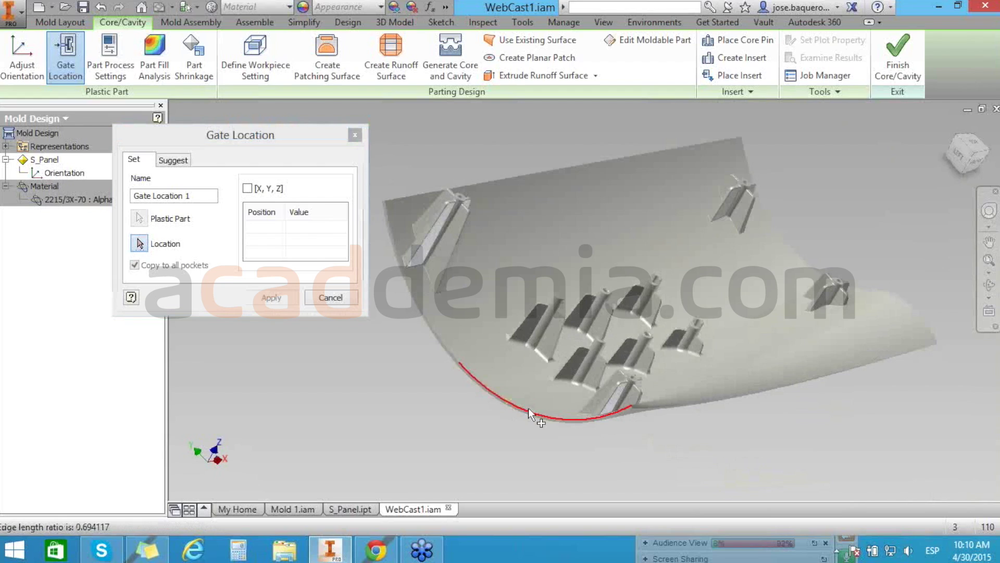
scroll(529, 410, up, 3)
click(729, 408)
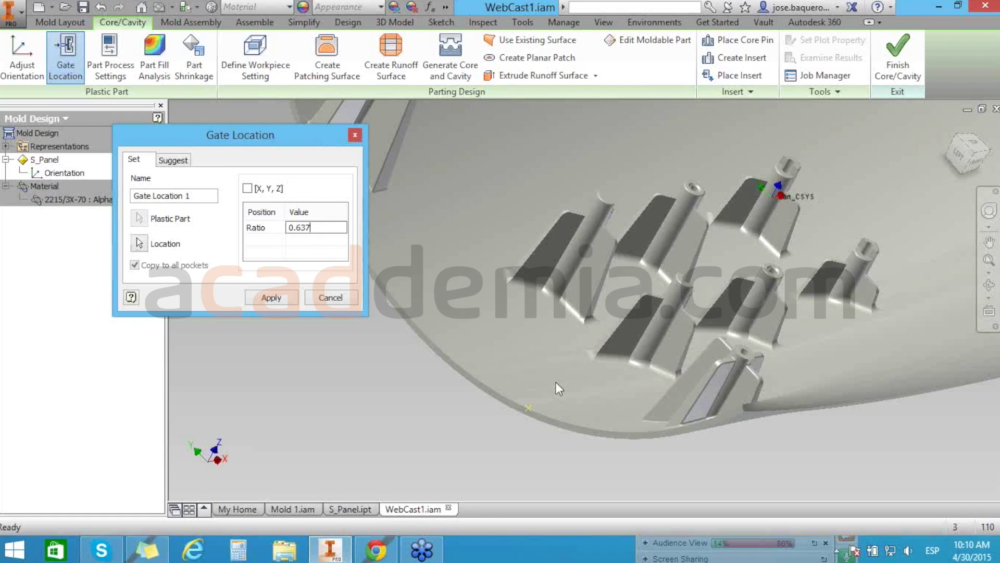
Set the gate location's edge ratio to 0.75, create it and check its entry in the browser.
key(BackSpace)
key(BackSpace)
key(BackSpace)
text(75)
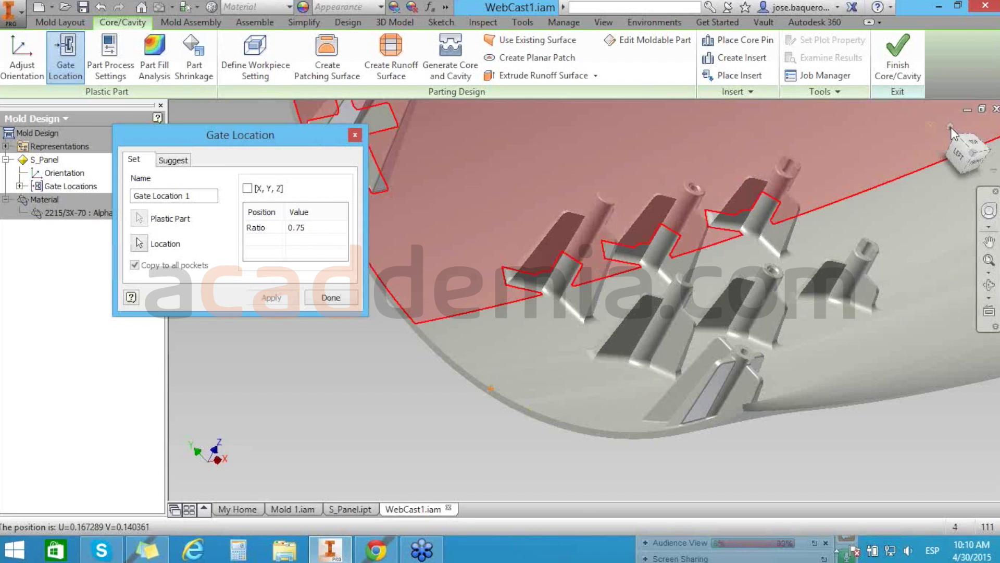
click(951, 127)
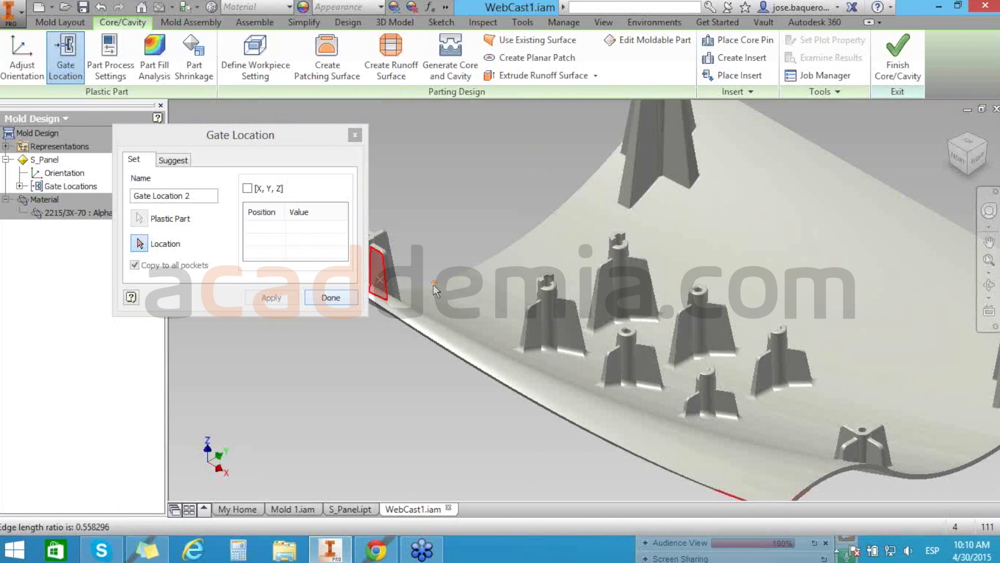
key(Escape)
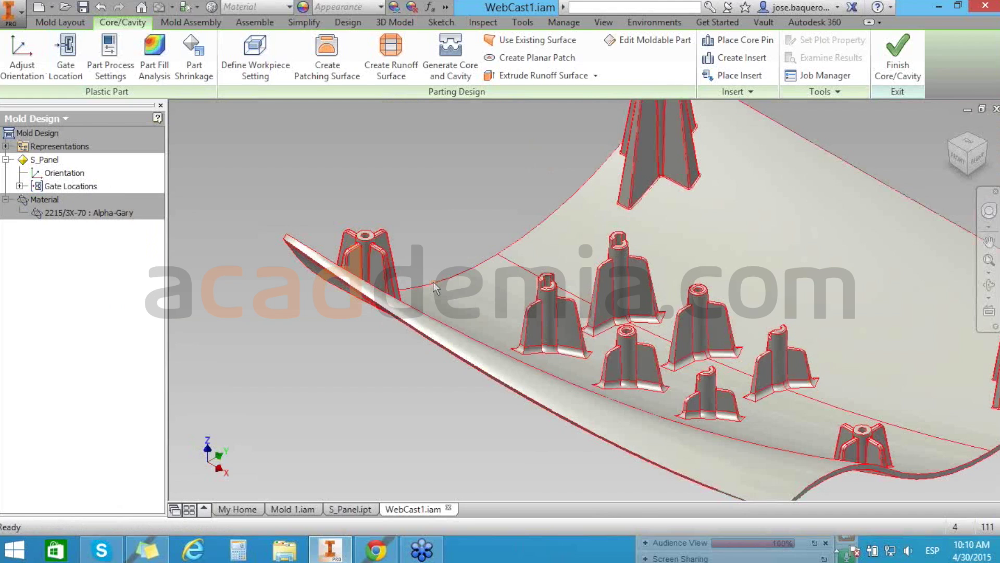
click(20, 186)
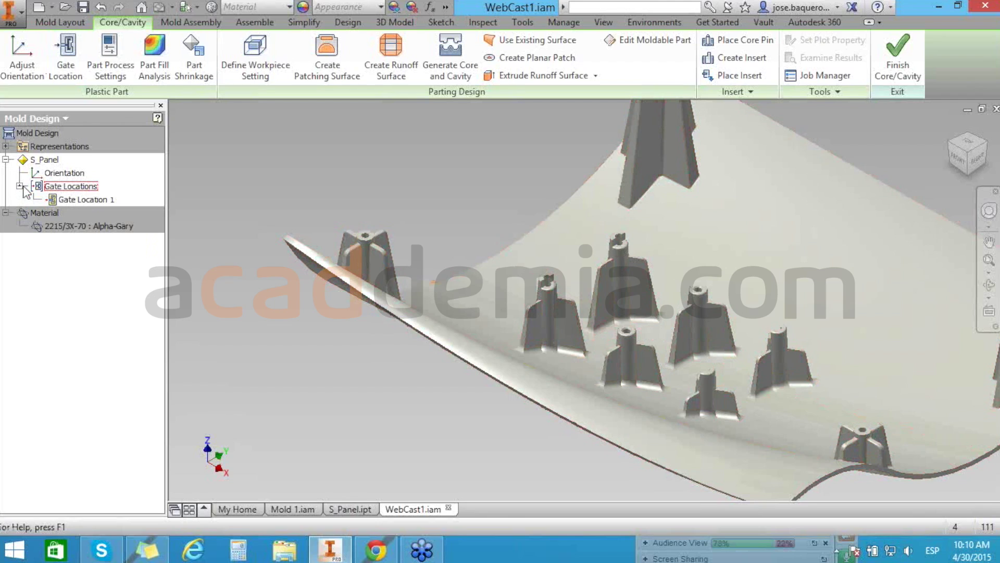
click(20, 186)
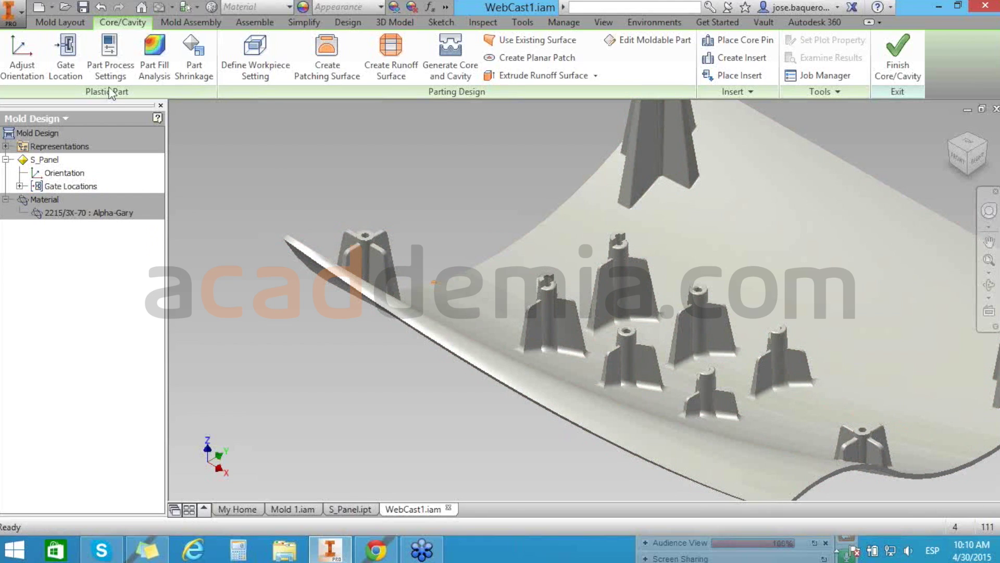
Adjust the mold temperature in the part process settings and apply the settings to S_Panel.
click(111, 52)
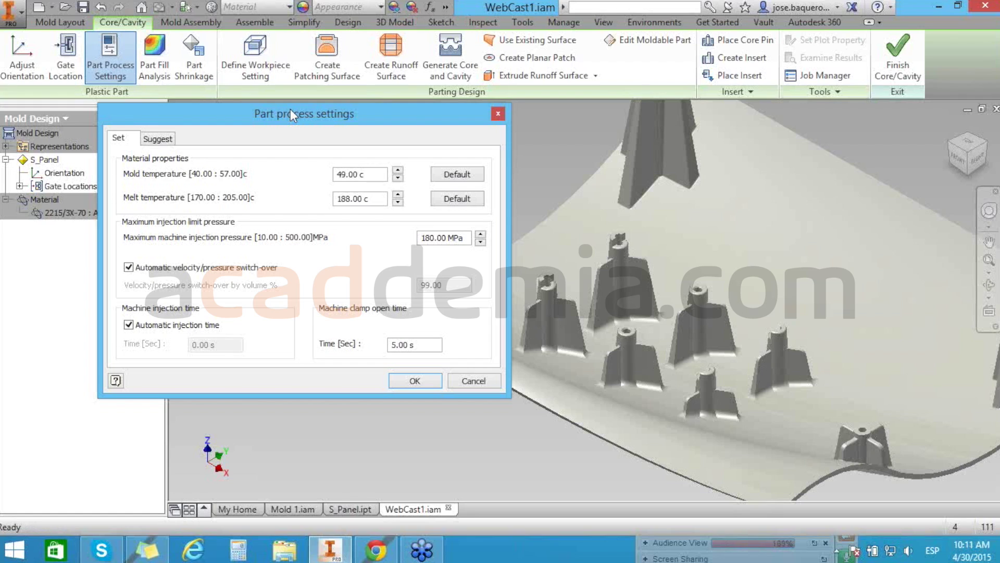
click(399, 176)
click(398, 178)
click(399, 178)
click(399, 171)
click(412, 380)
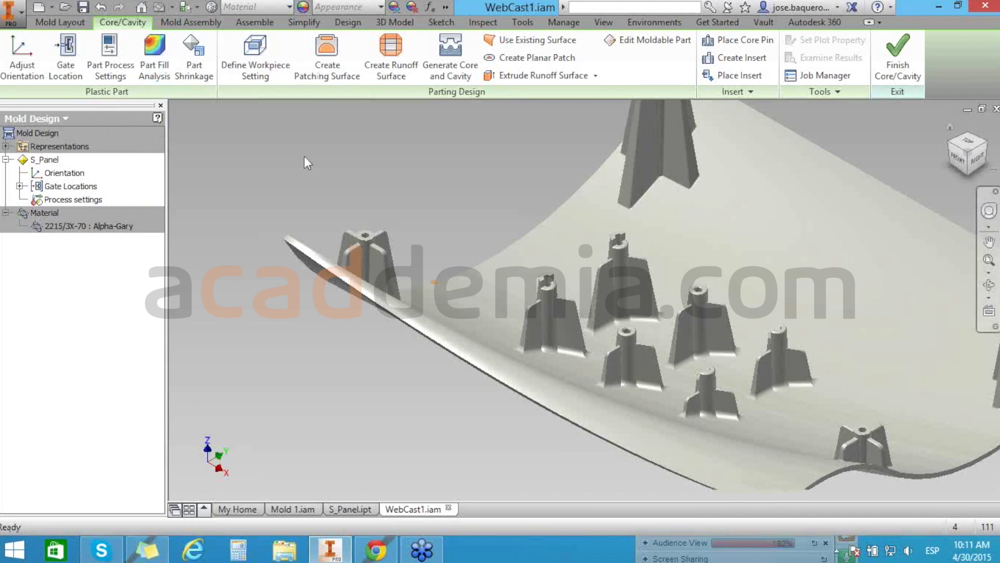
key(Home)
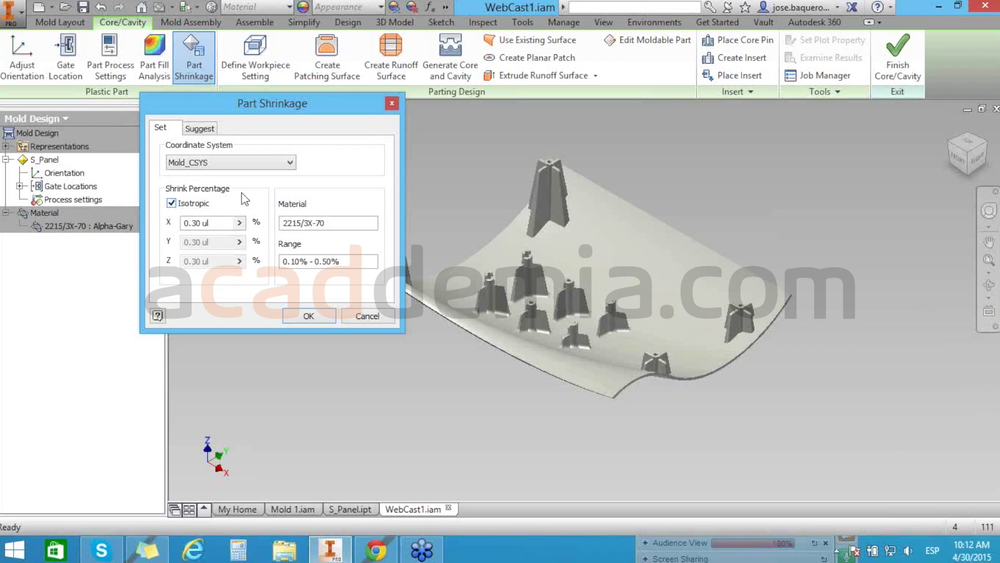
click(172, 203)
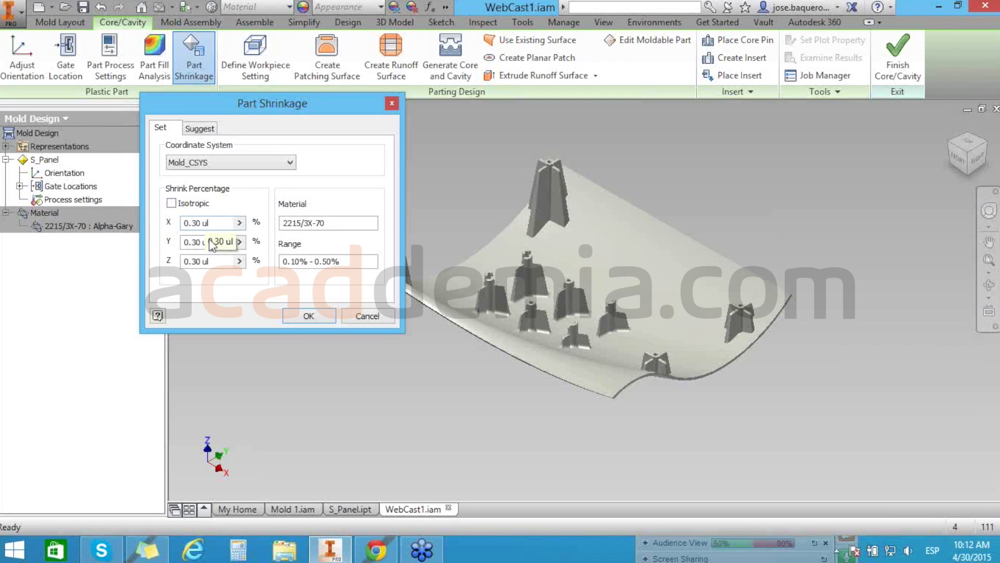
click(171, 203)
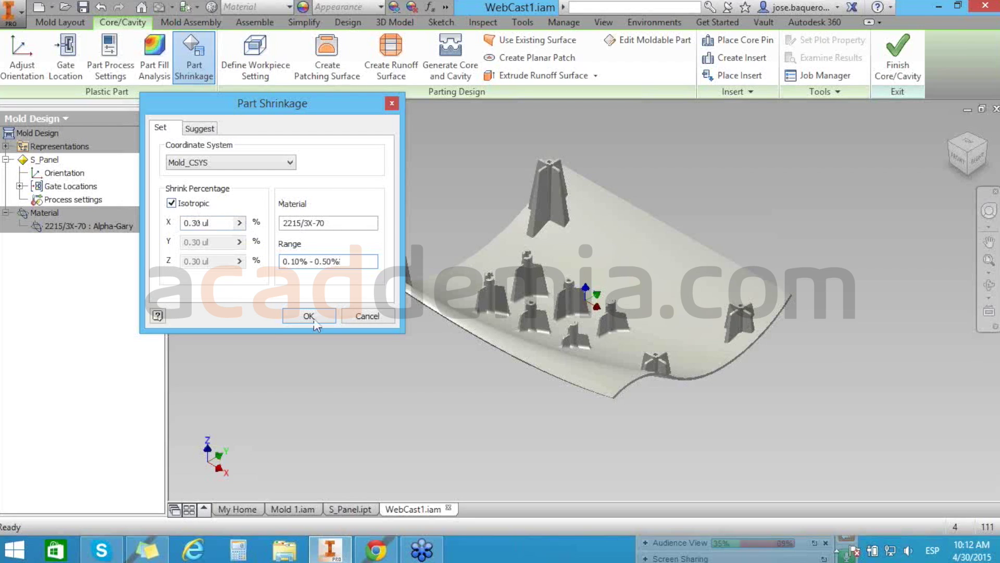
click(370, 316)
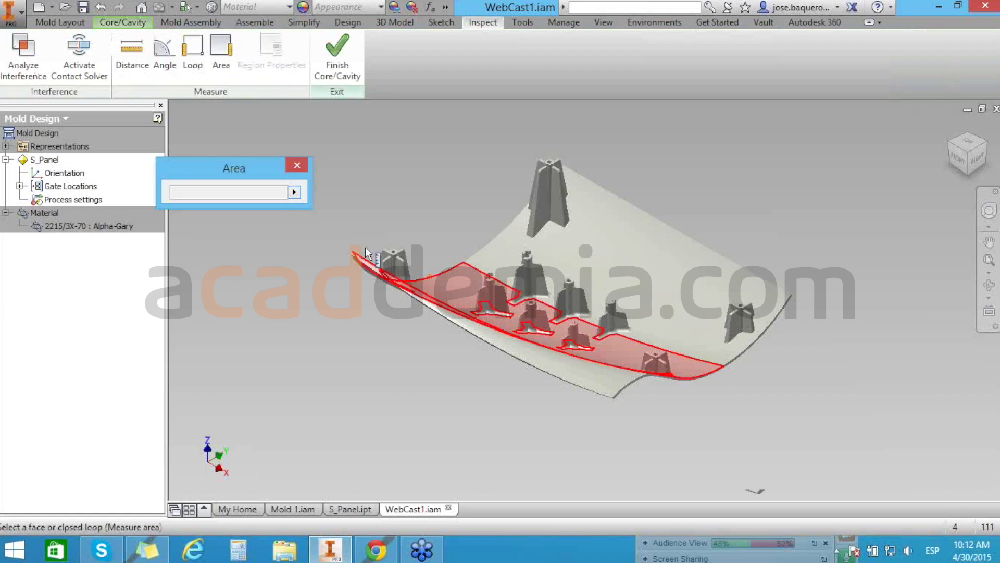
Measure the area of the panel's inner face around the small ribs before applying shrinkage.
click(364, 247)
scroll(365, 247, up, 3)
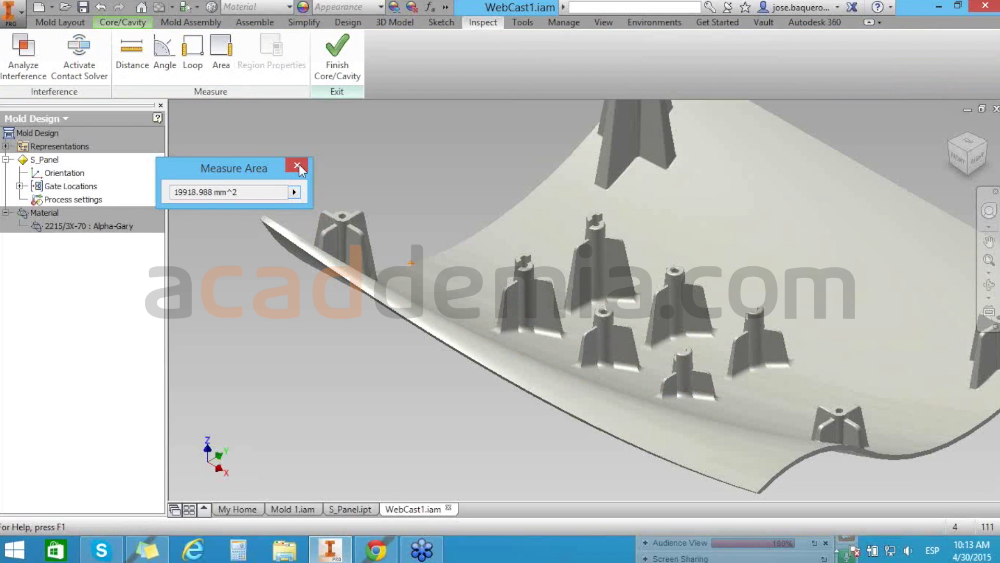
Apply an isotropic part shrinkage of 0.30% to S_Panel using the Mold_CSYS coordinate system.
click(121, 22)
click(196, 66)
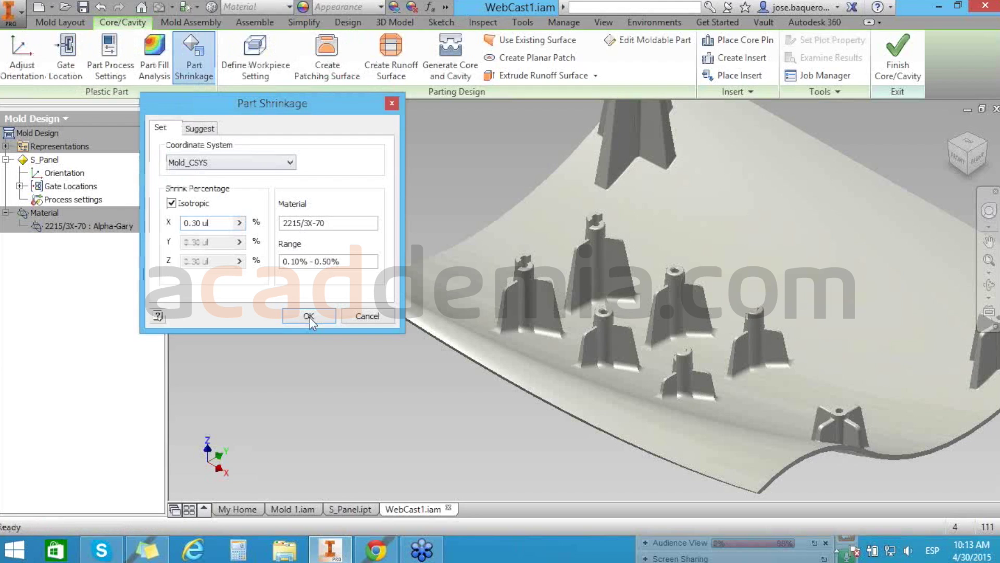
click(310, 317)
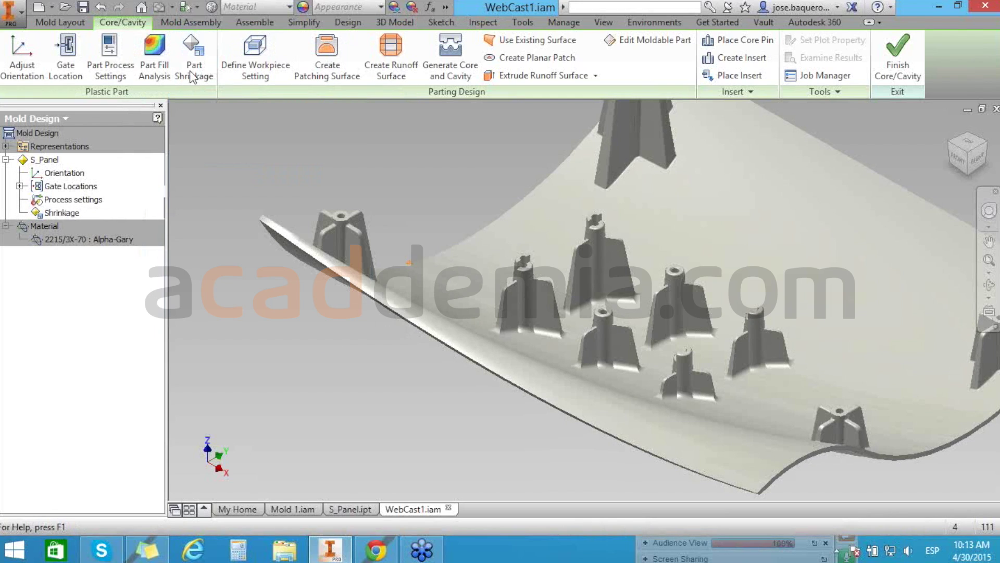
Measure the panel's inner face area again with shrinkage applied, then return to the Core/Cavity tools.
click(482, 22)
click(193, 57)
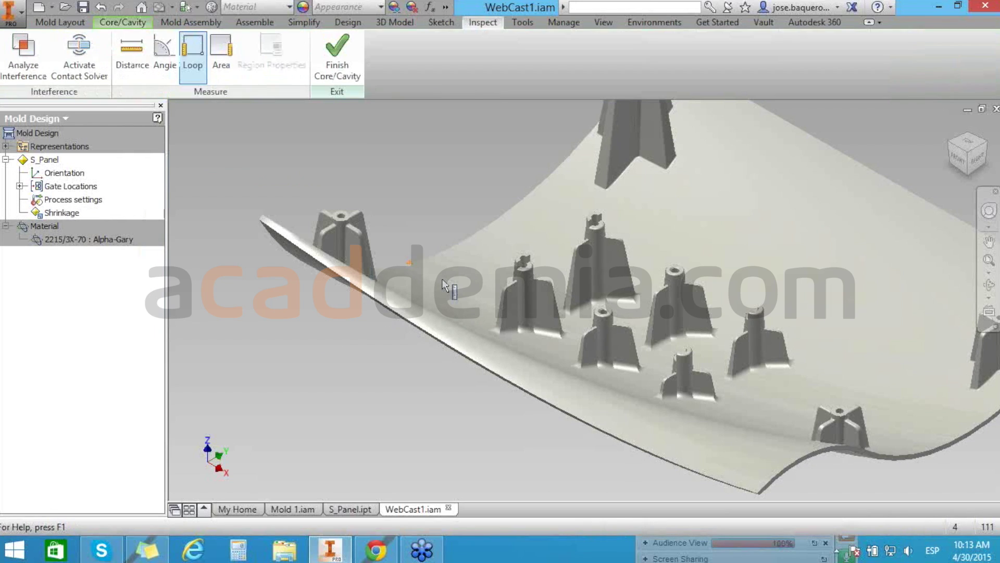
click(222, 312)
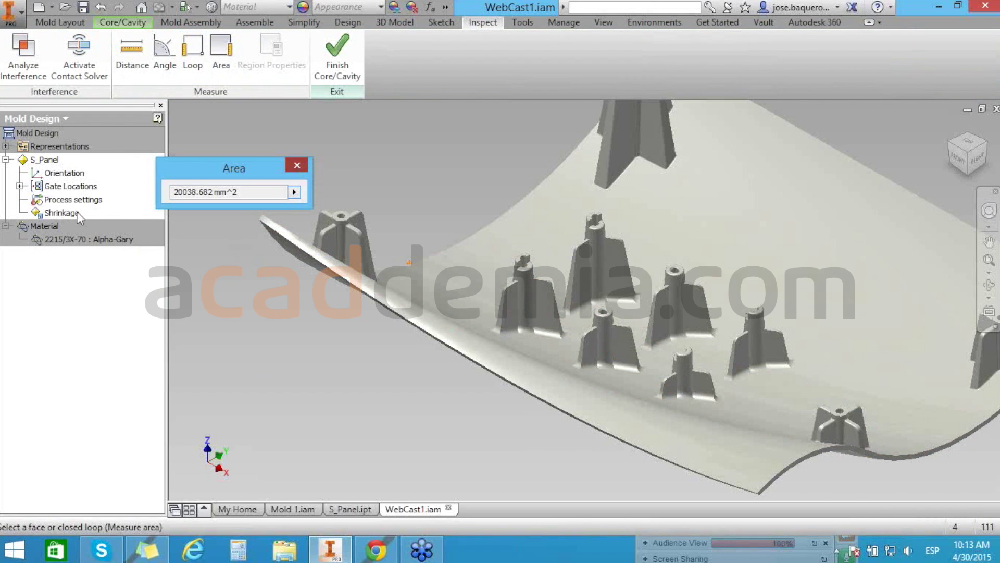
key(Escape)
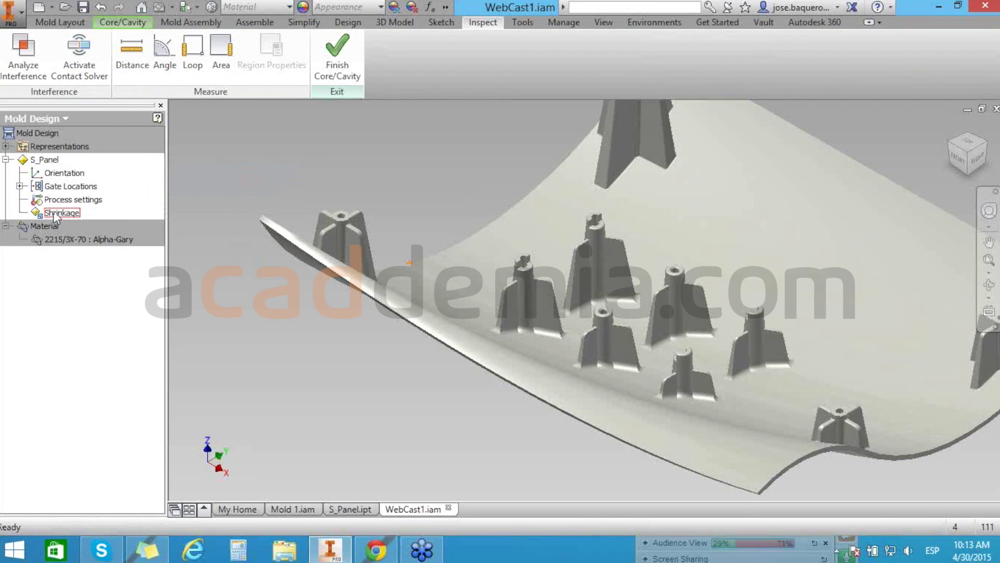
click(123, 22)
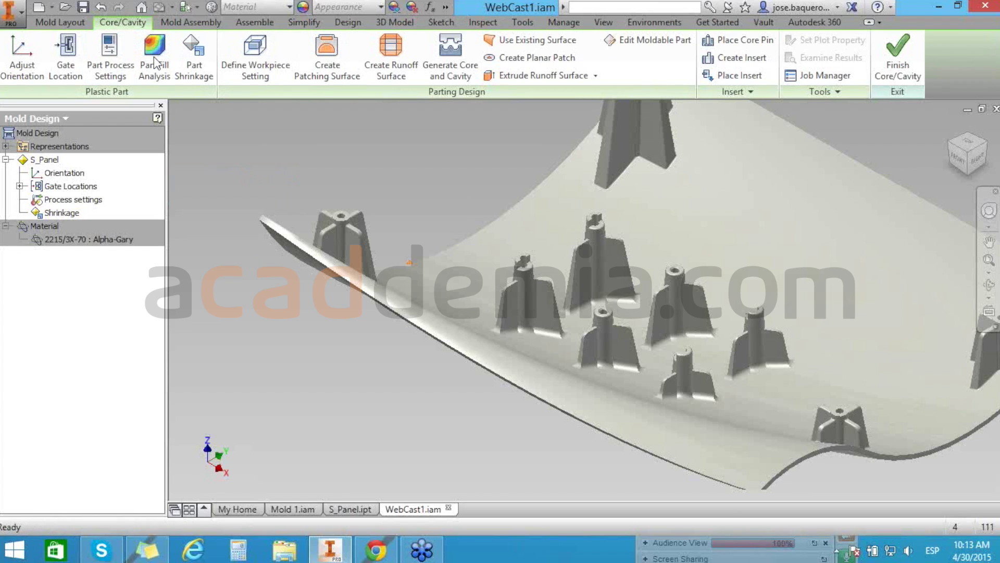
Start a part fill analysis for S_Panel, then close WebCast1.iam without saving.
click(155, 62)
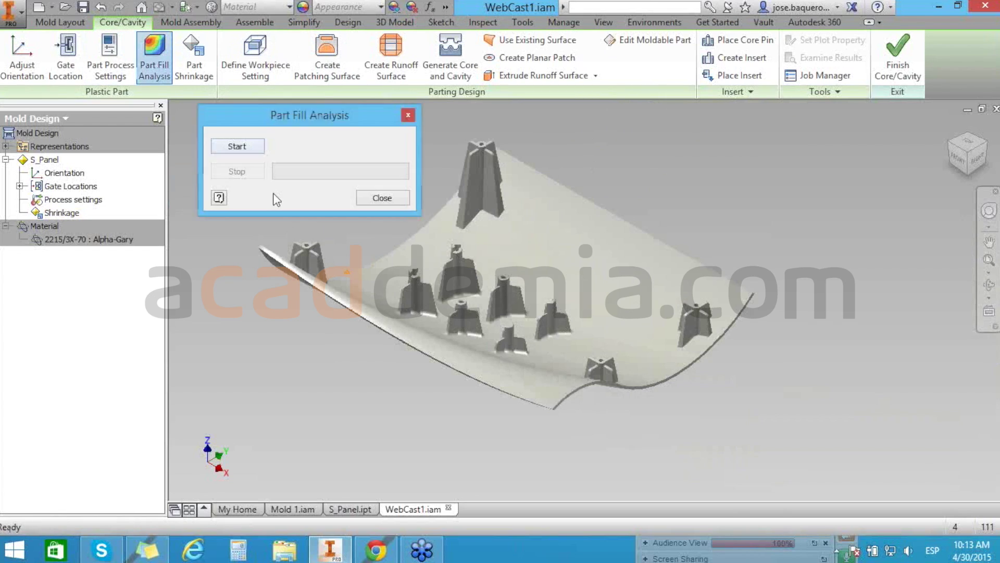
key(Return)
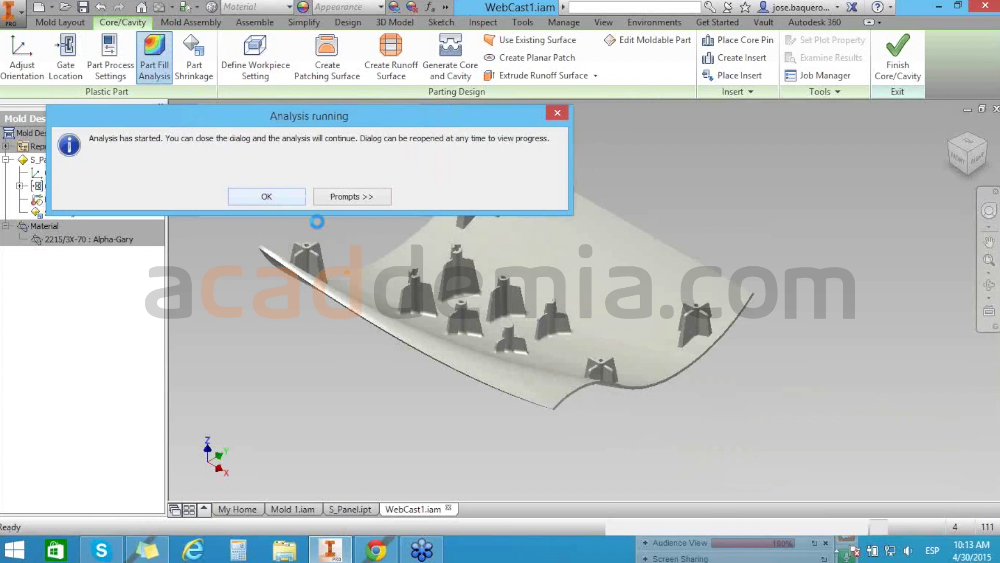
key(Return)
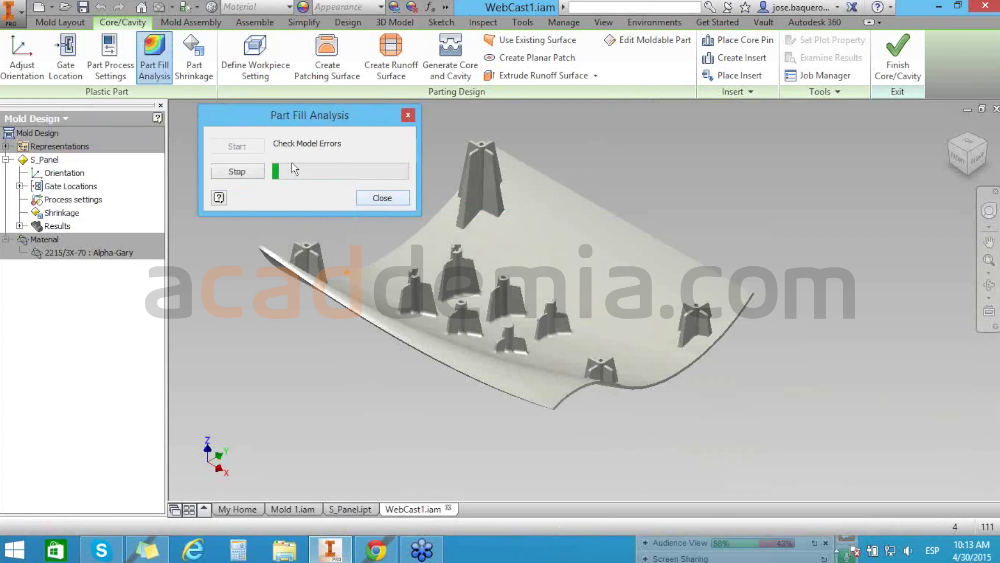
click(382, 197)
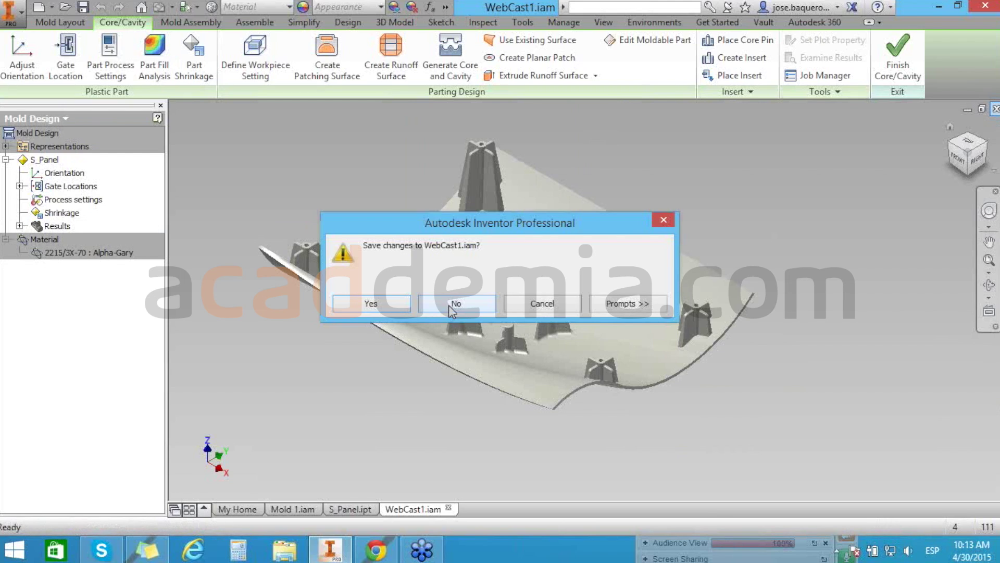
click(454, 305)
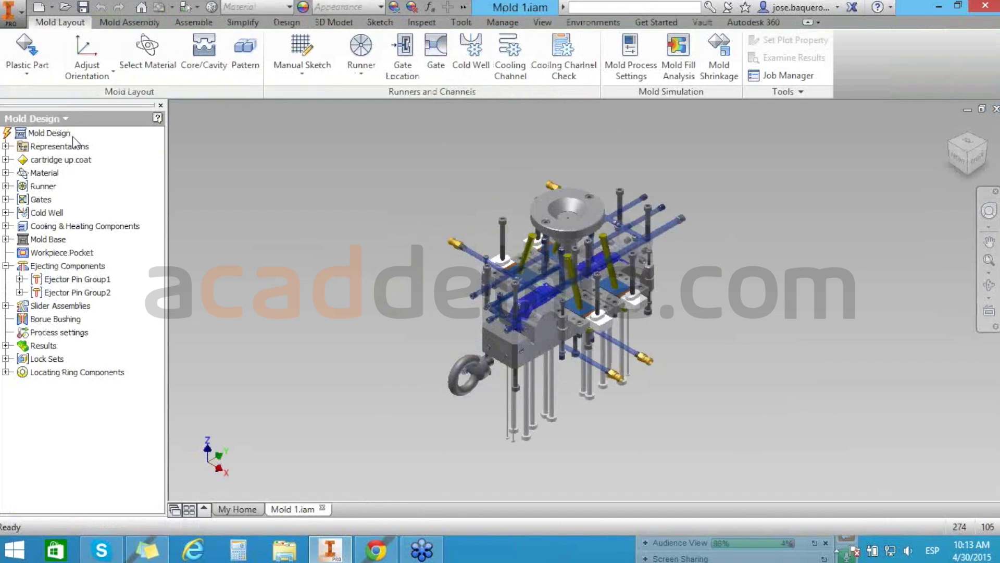
Open Panel.iam from the WebCast folder and try to display S_Panel's Fill time result.
key(alt+f)
click(52, 99)
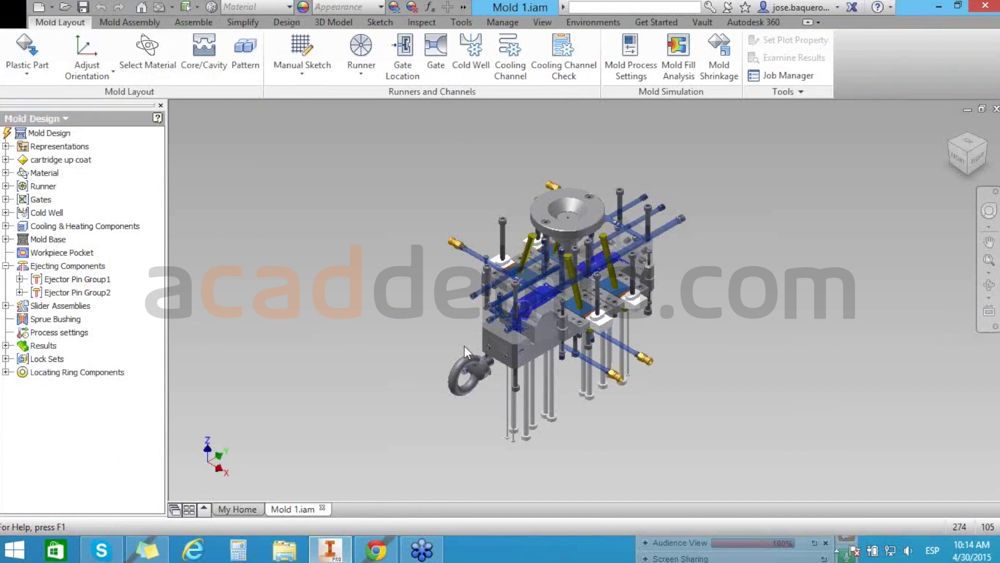
key(ctrl+o)
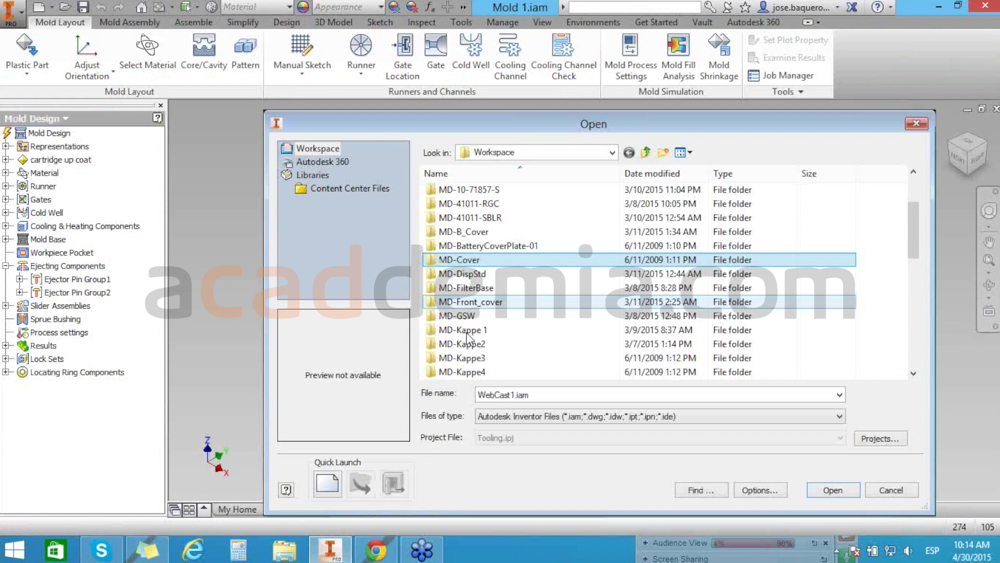
scroll(468, 338, down, 3)
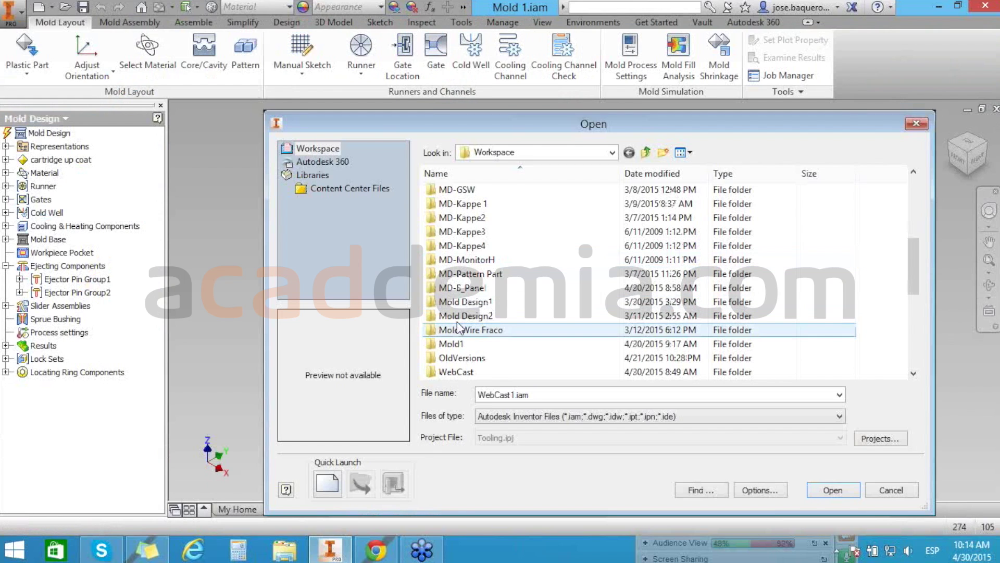
scroll(459, 327, down, 1)
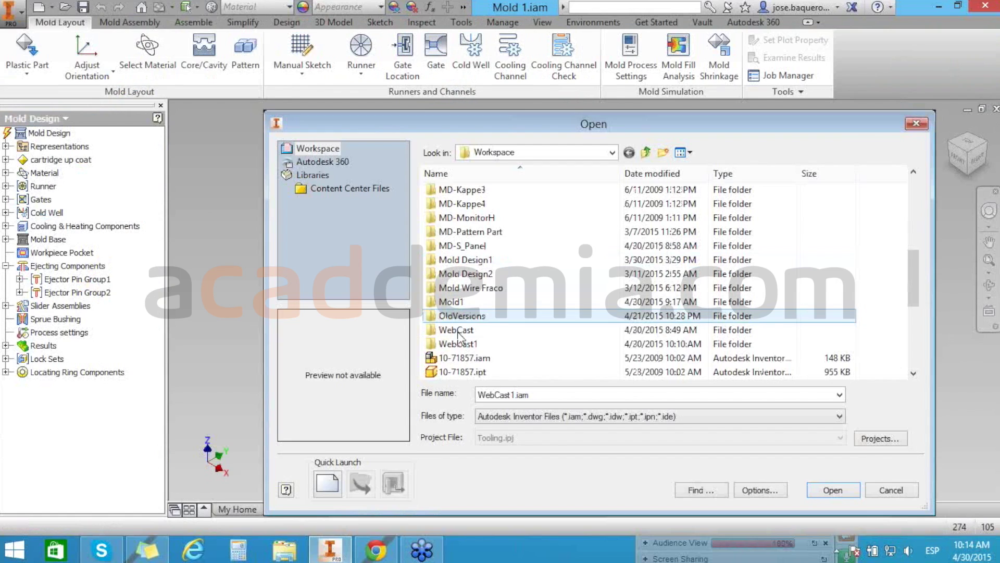
click(458, 330)
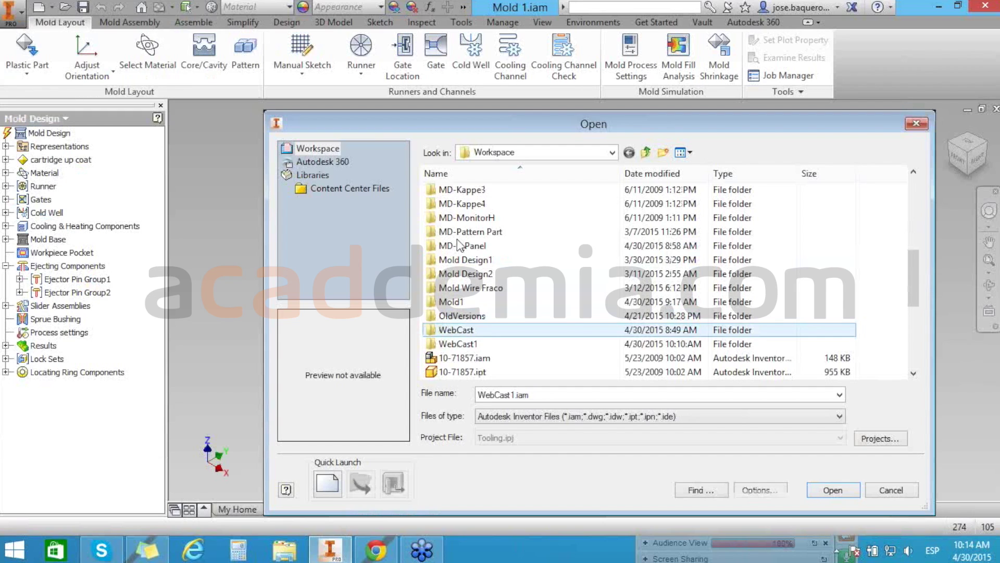
key(Return)
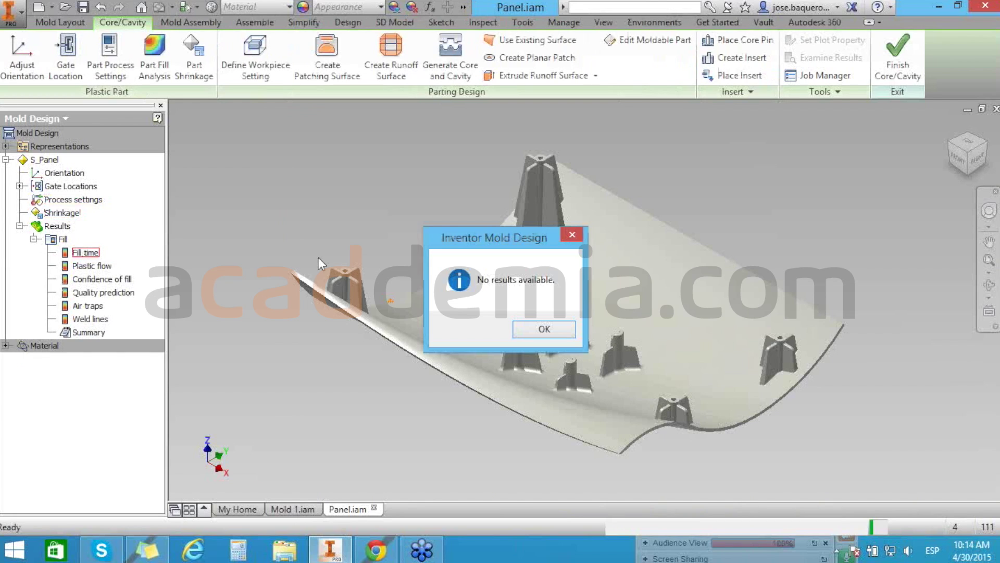
key(Return)
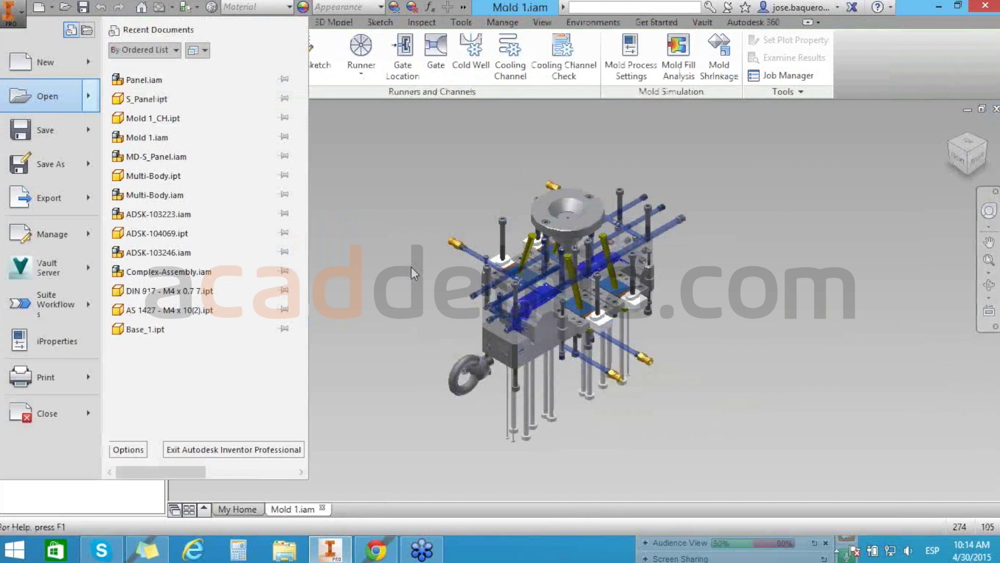
Open MD-S_Panel.iam from the MD-S_Panel folder and try to display a fill result of S_Panel.
key(ctrl+o)
click(645, 152)
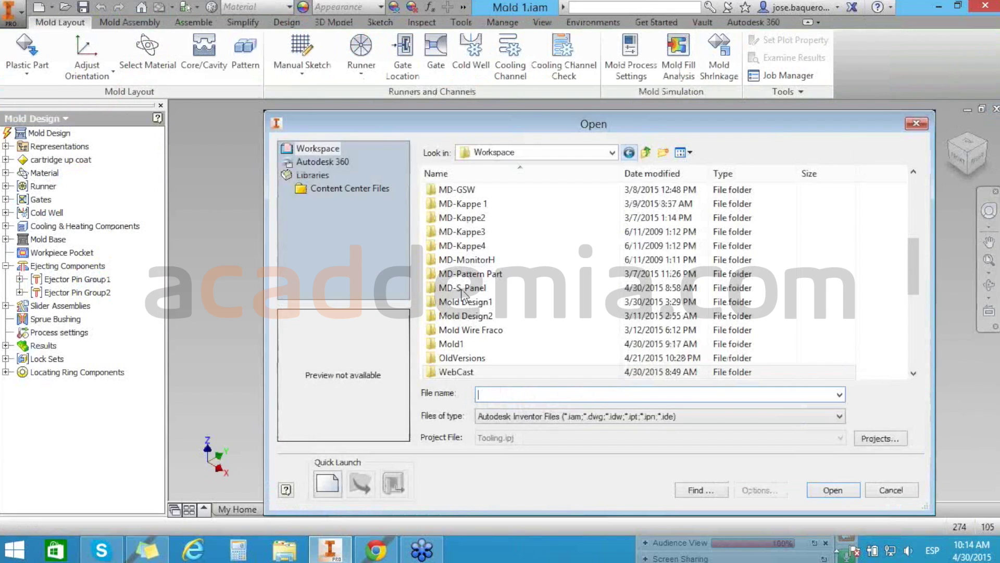
click(462, 289)
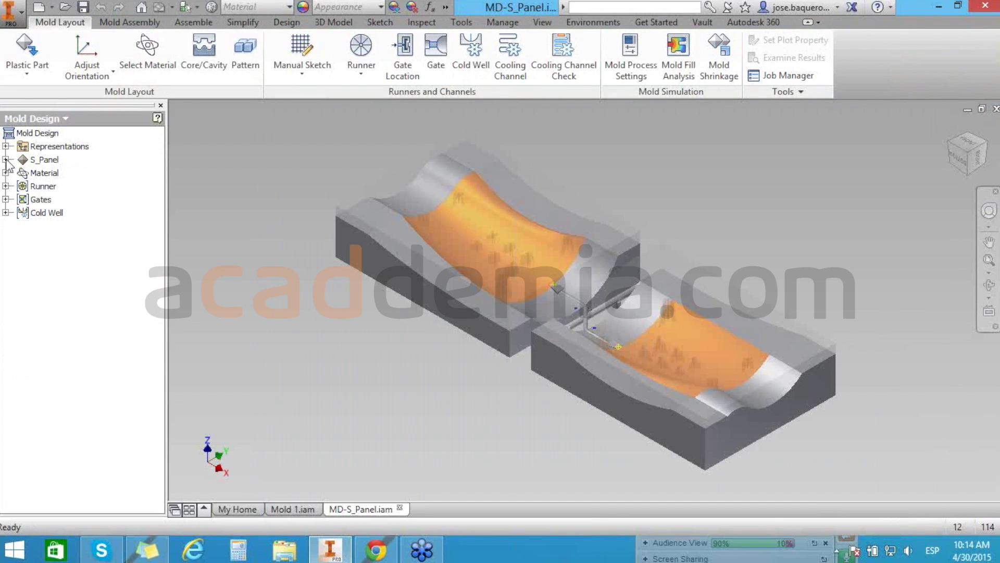
click(6, 160)
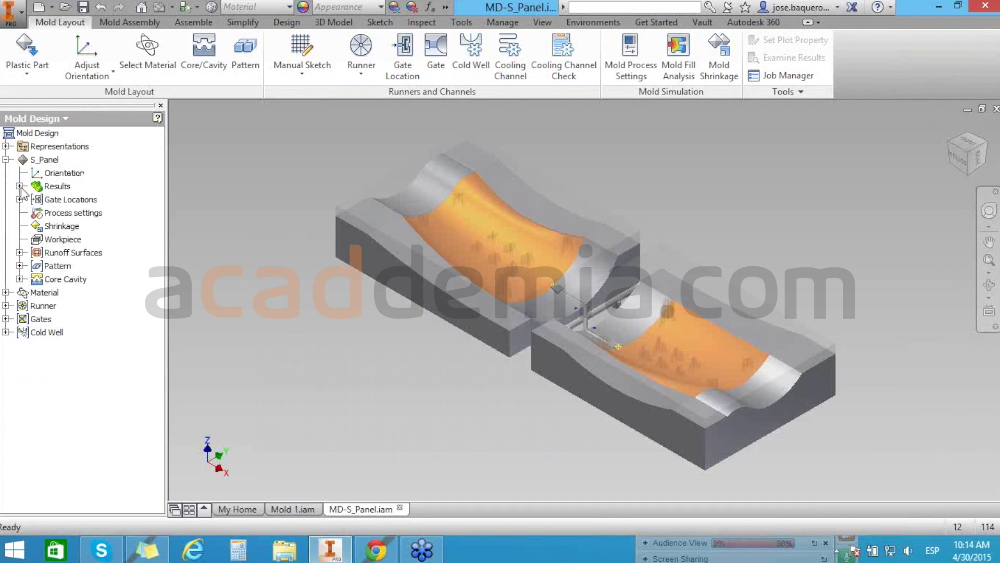
click(19, 186)
click(77, 199)
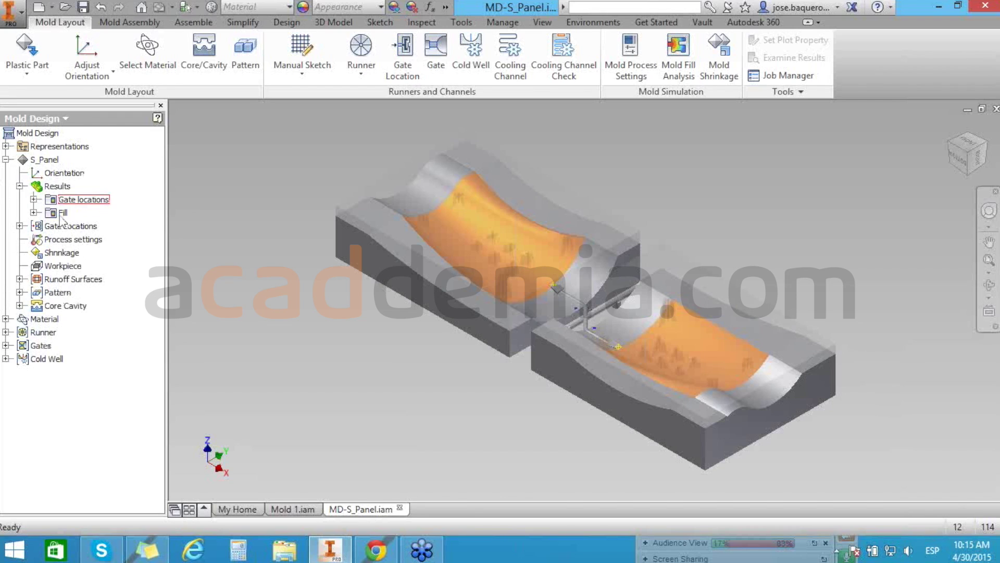
double_click(62, 213)
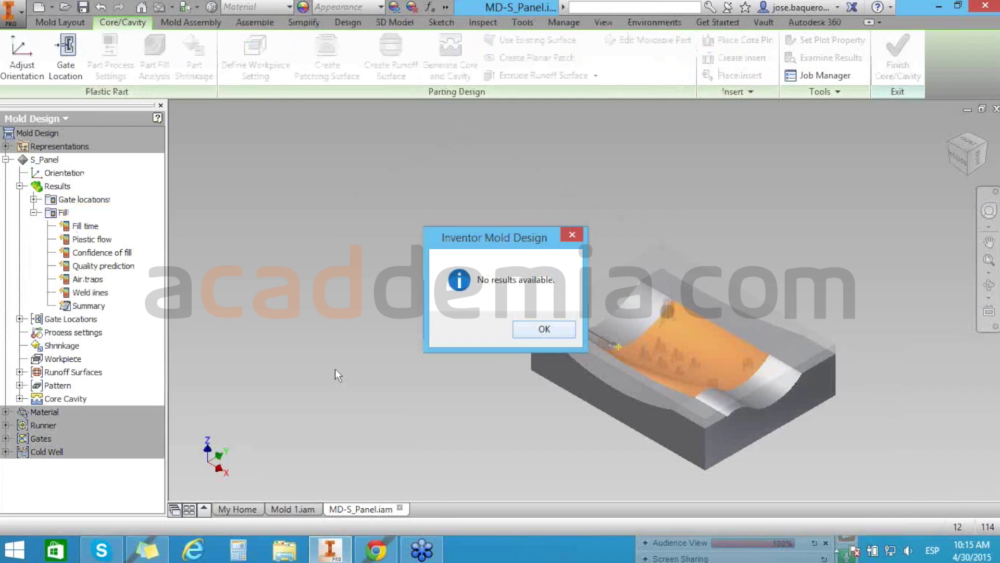
key(Return)
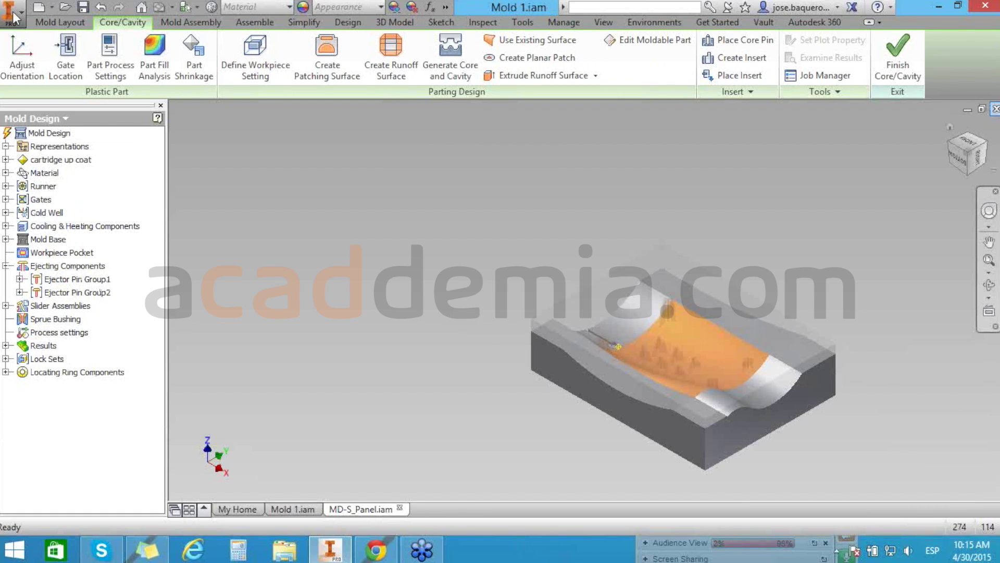
Open Panel.iam again from the WebCast folder.
mouse_move(42, 95)
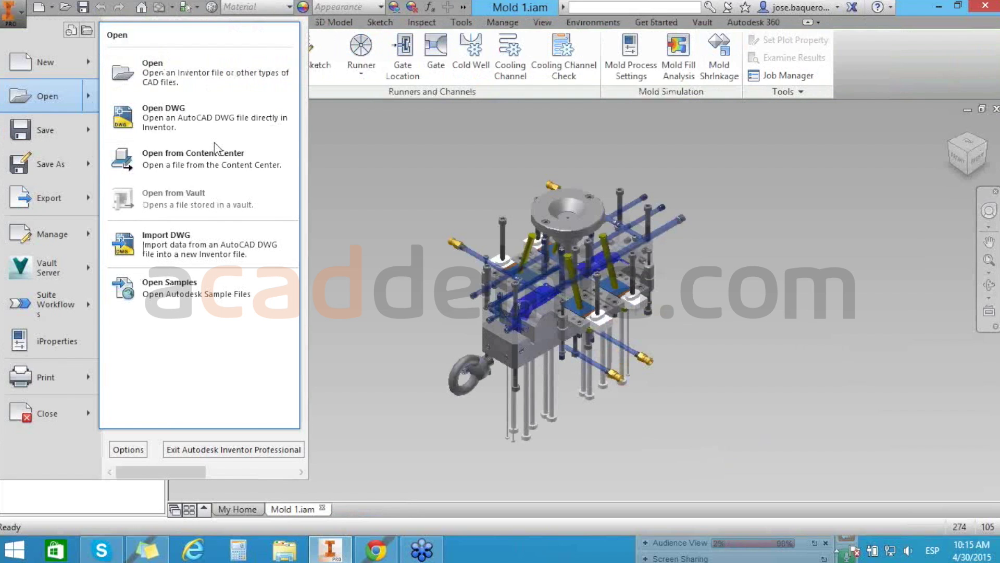
click(214, 151)
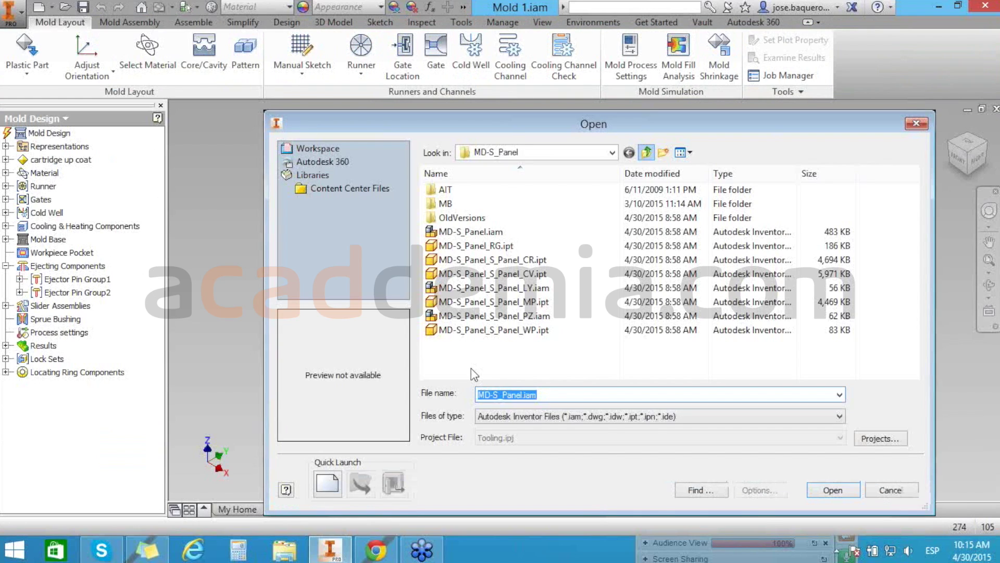
key(BackSpace)
scroll(467, 346, down, 3)
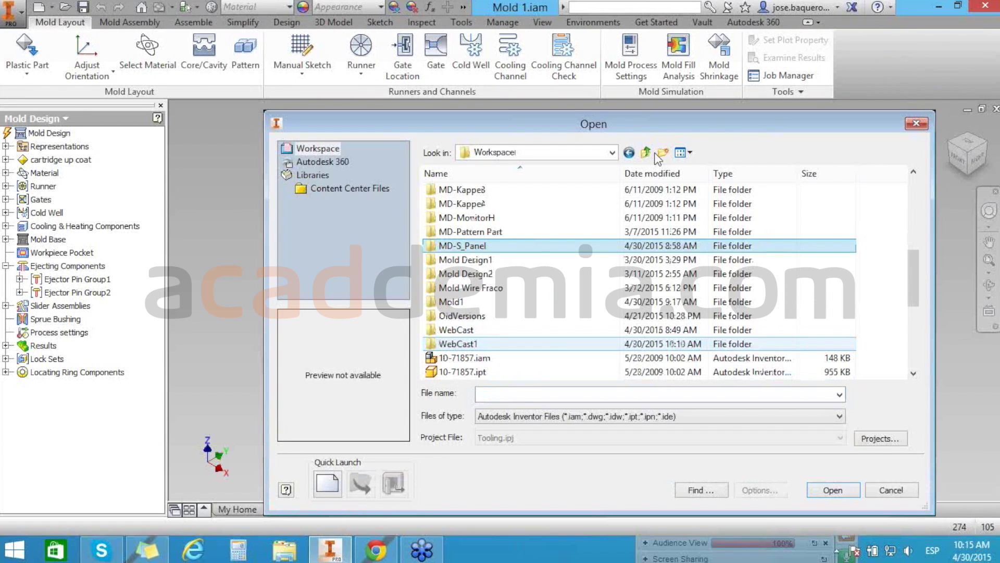
key(Return)
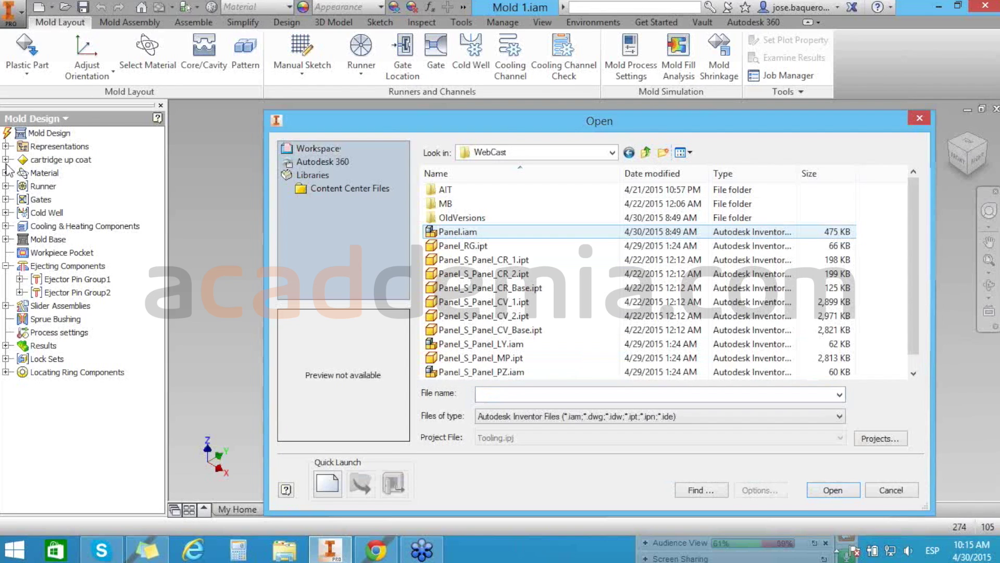
key(Return)
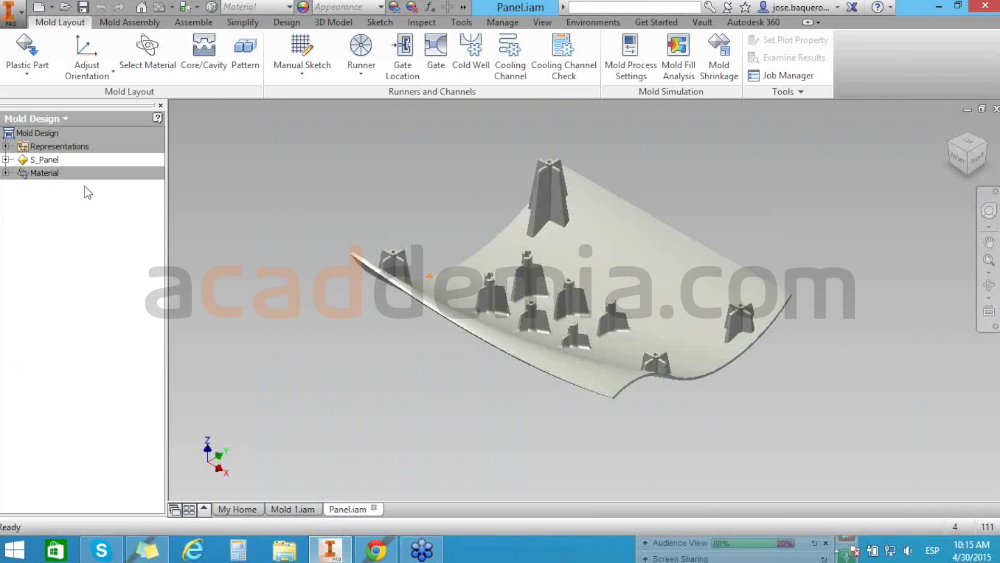
Try to rerun the part fill analysis on S_Panel in Panel.iam, overwriting the existing results, and close the analysis.
click(6, 160)
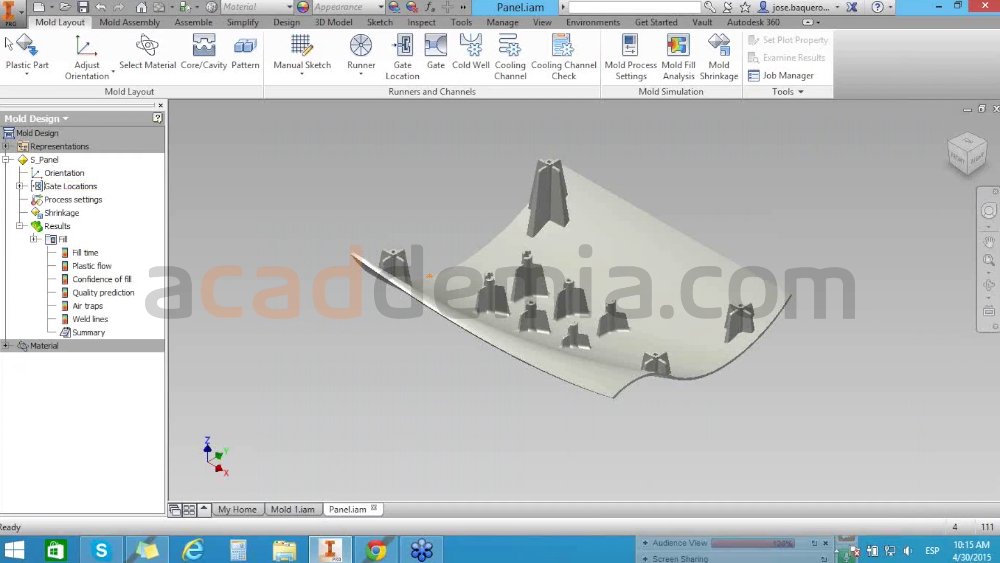
click(203, 50)
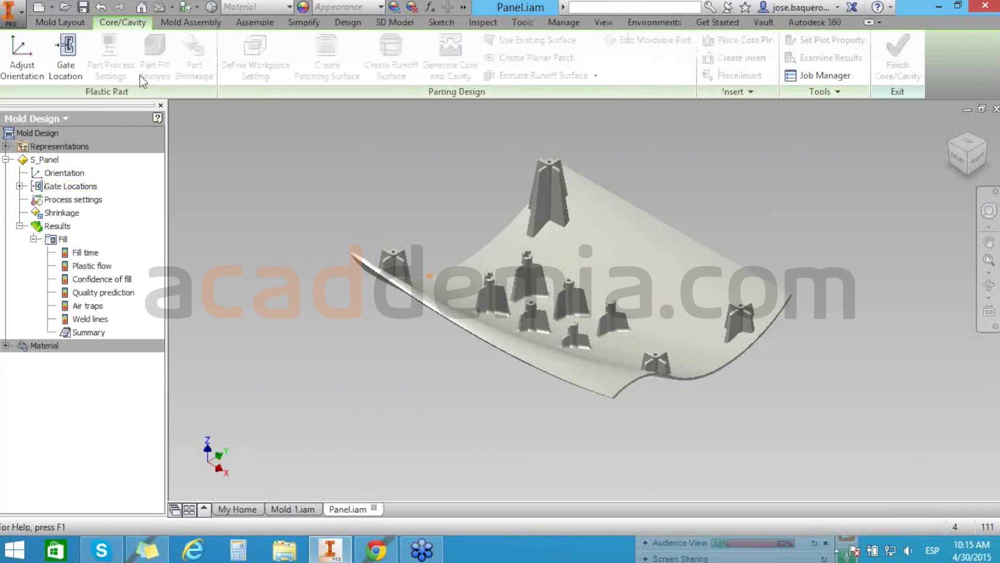
click(136, 75)
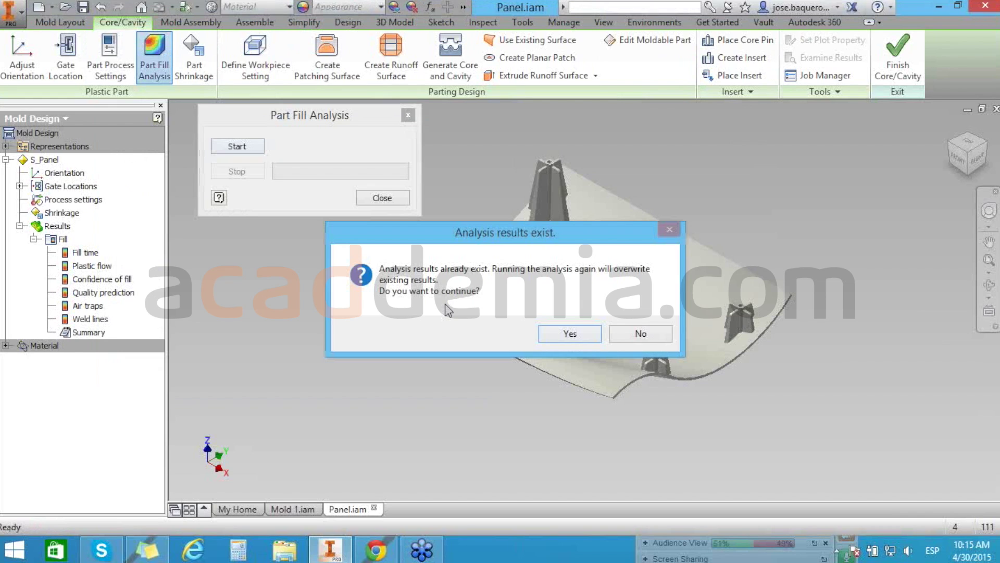
click(567, 332)
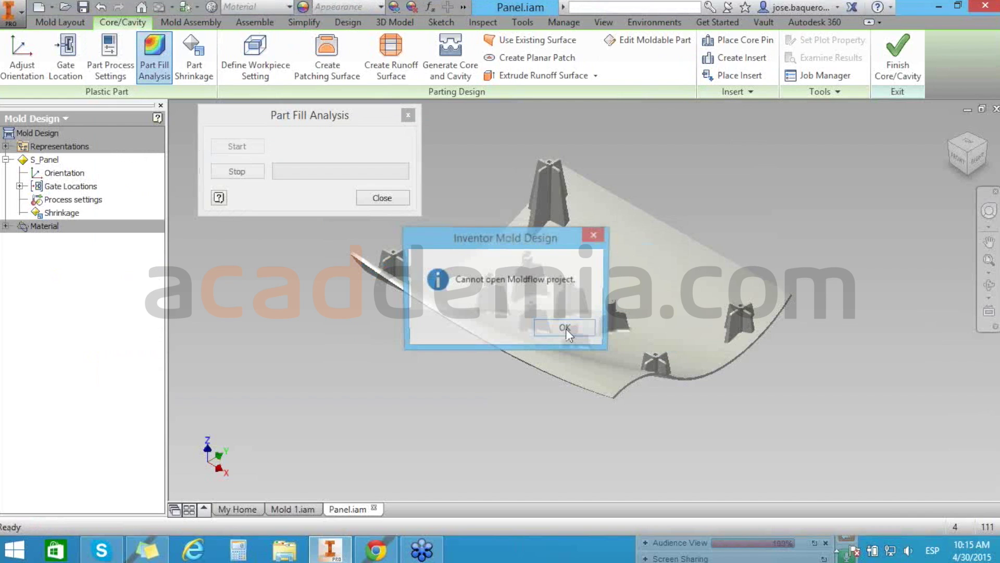
click(566, 329)
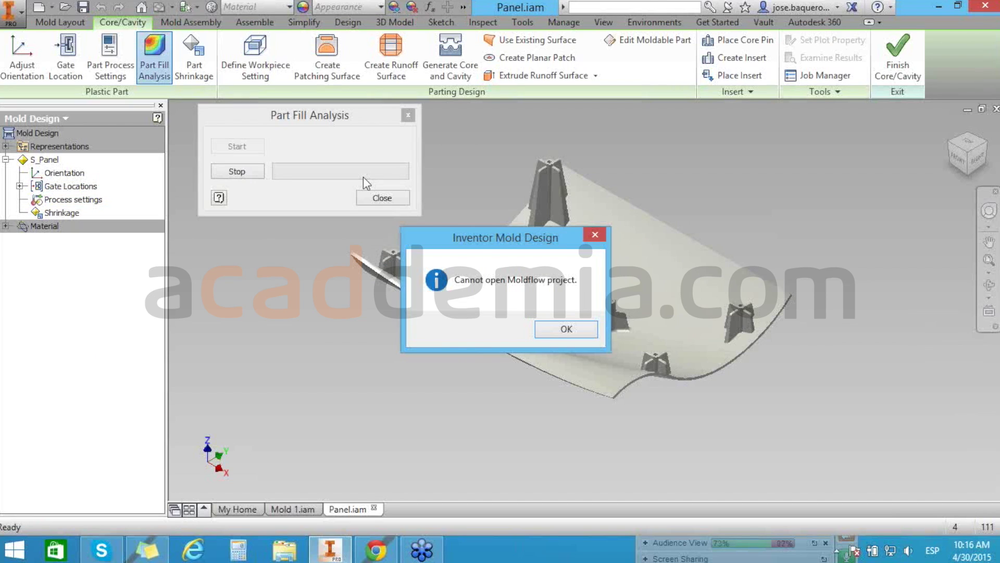
key(Return)
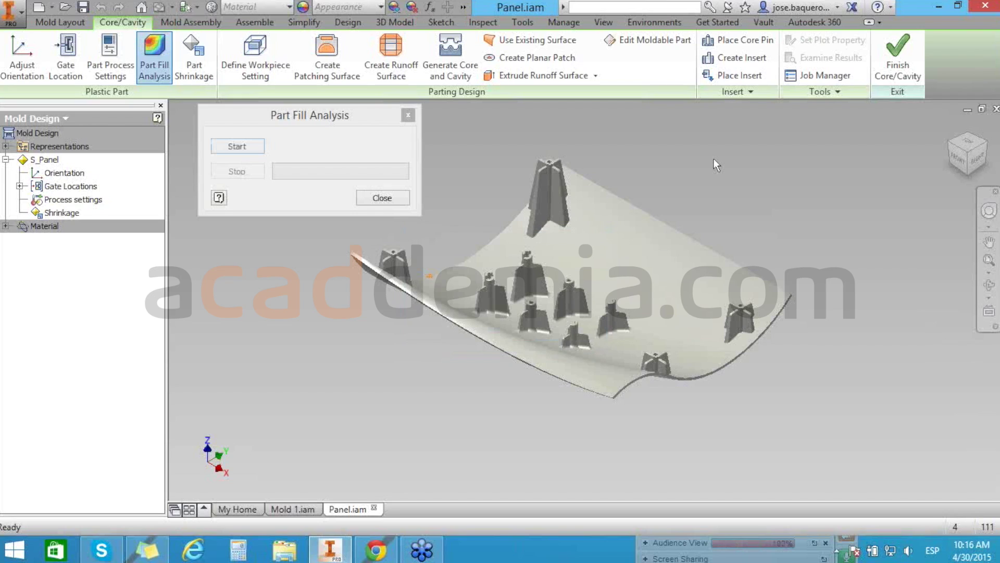
click(382, 197)
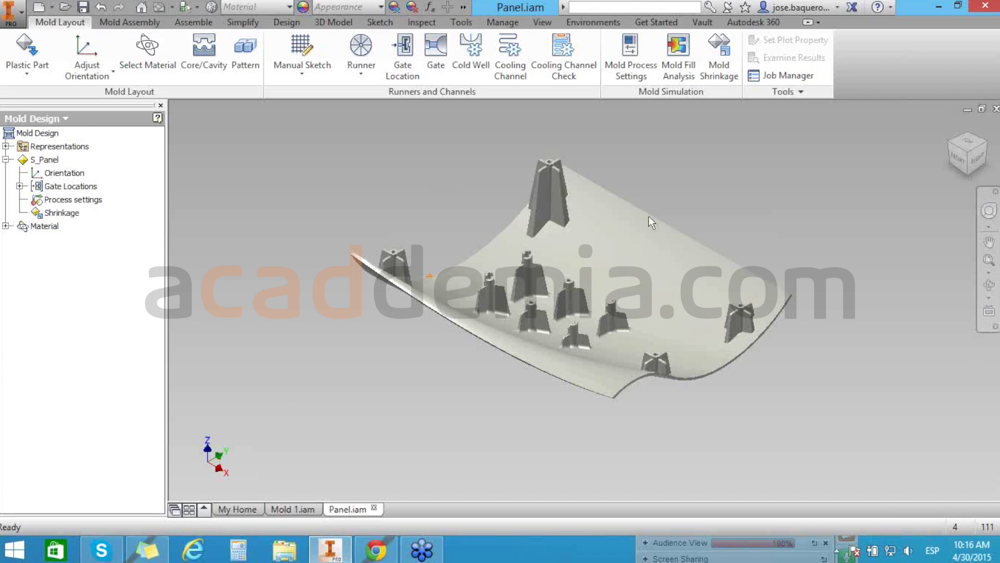
Switch to Mold 1.iam, display the Fill time result of cartridge up coat and play its fill animation.
key(ctrl+Tab)
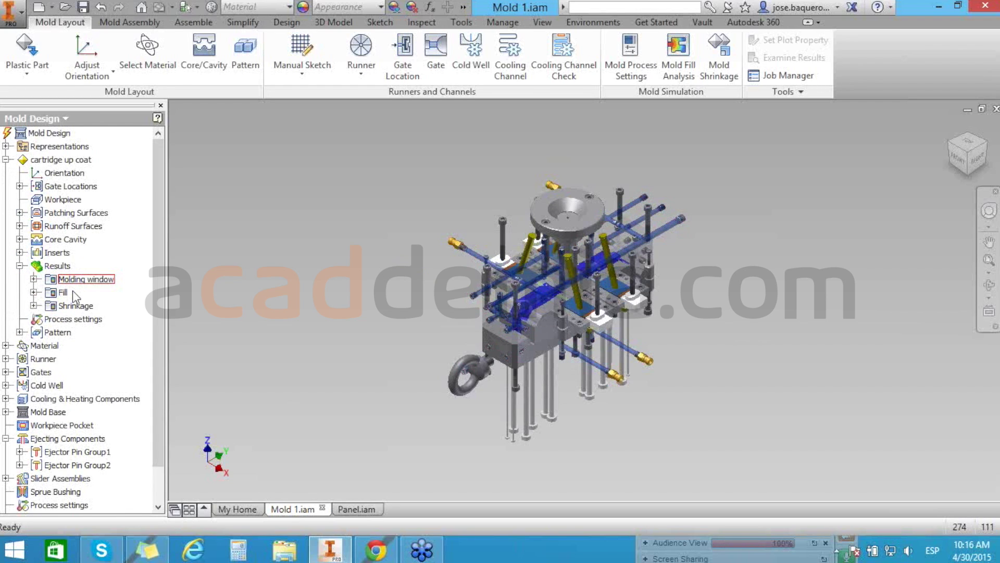
double_click(73, 290)
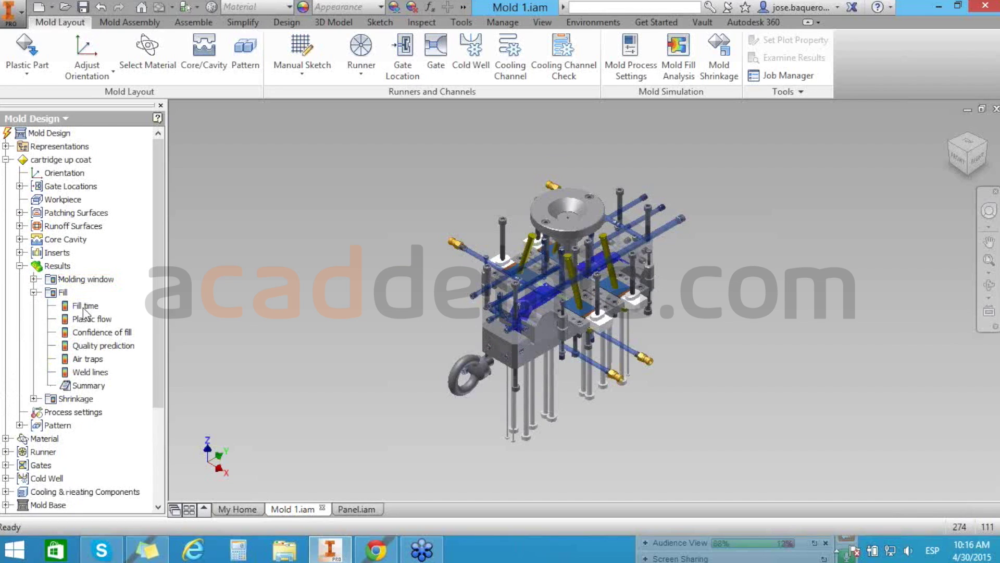
click(85, 306)
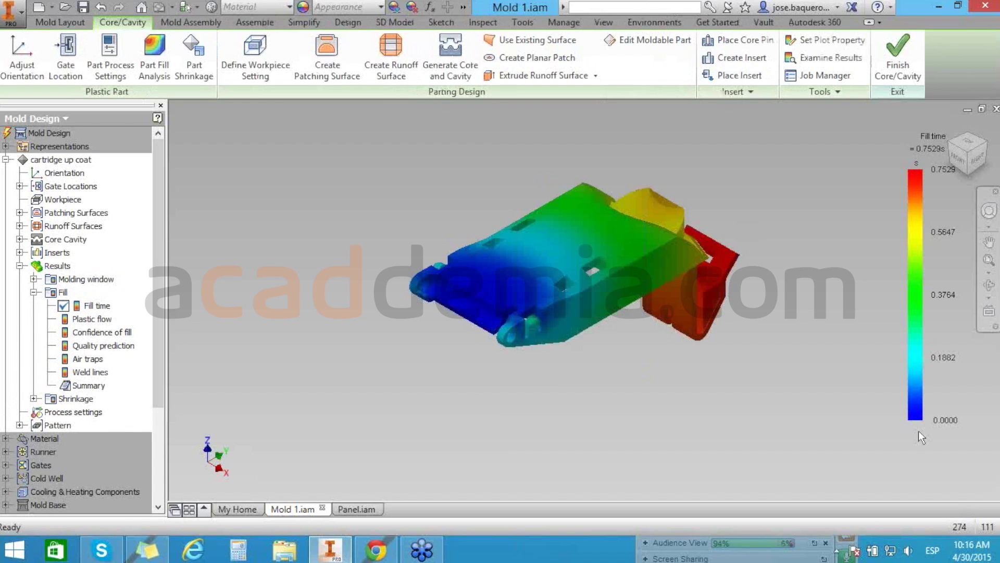
click(915, 69)
click(823, 92)
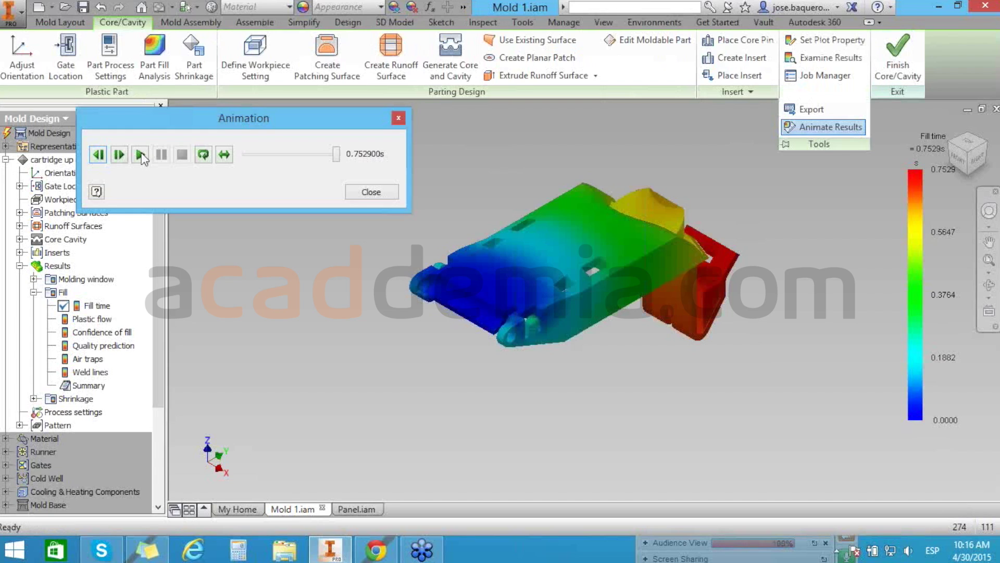
click(140, 155)
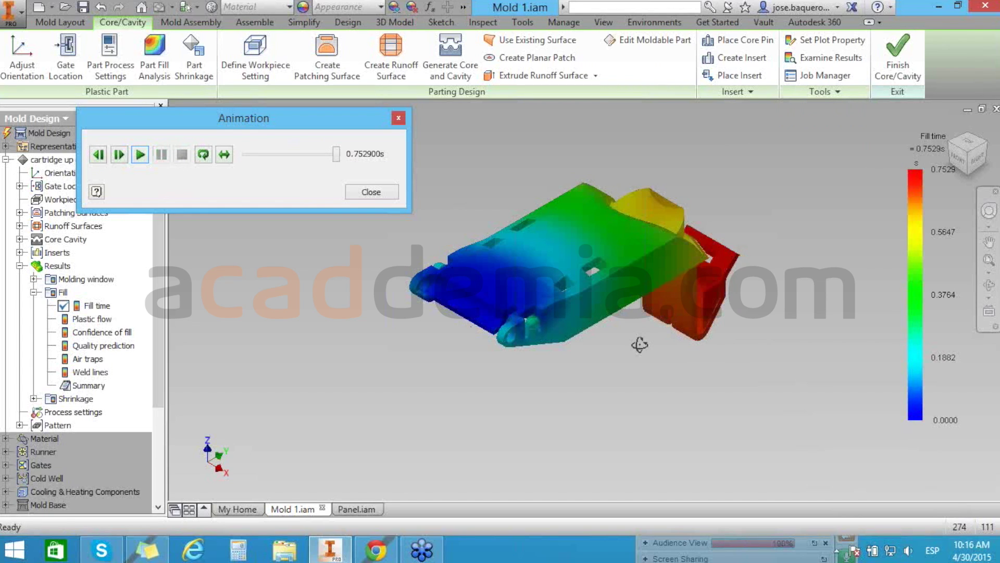
Display the Plastic flow result of cartridge up coat, play its fill animation and inspect the filled part from several sides.
drag(639, 344, 95, 339)
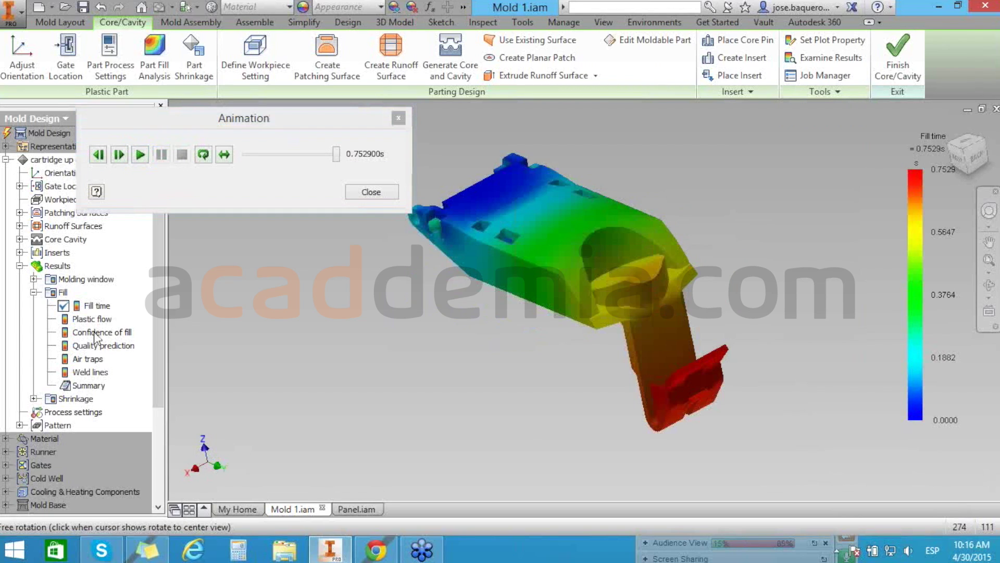
key(Escape)
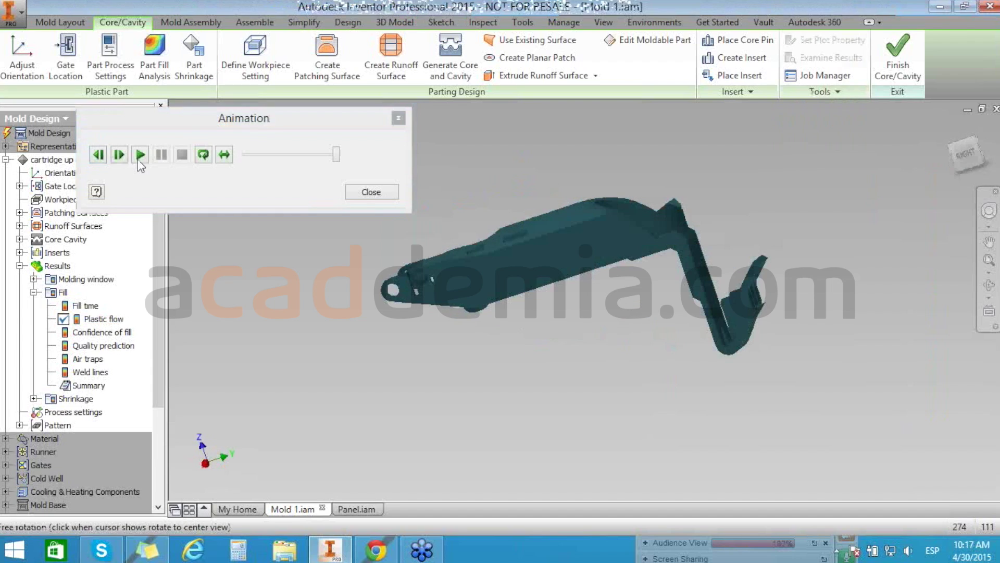
click(140, 155)
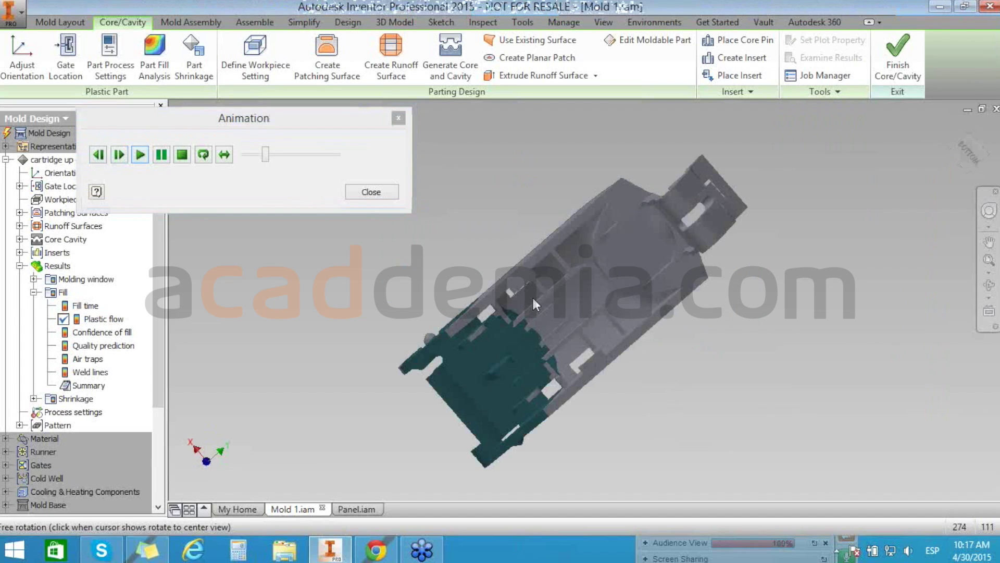
drag(532, 296, 614, 308)
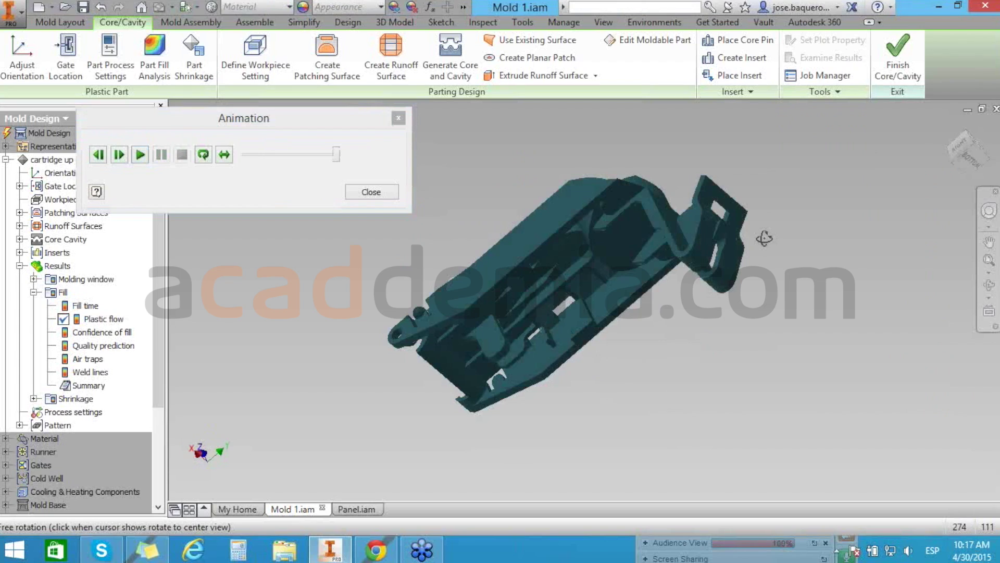
drag(764, 238, 428, 203)
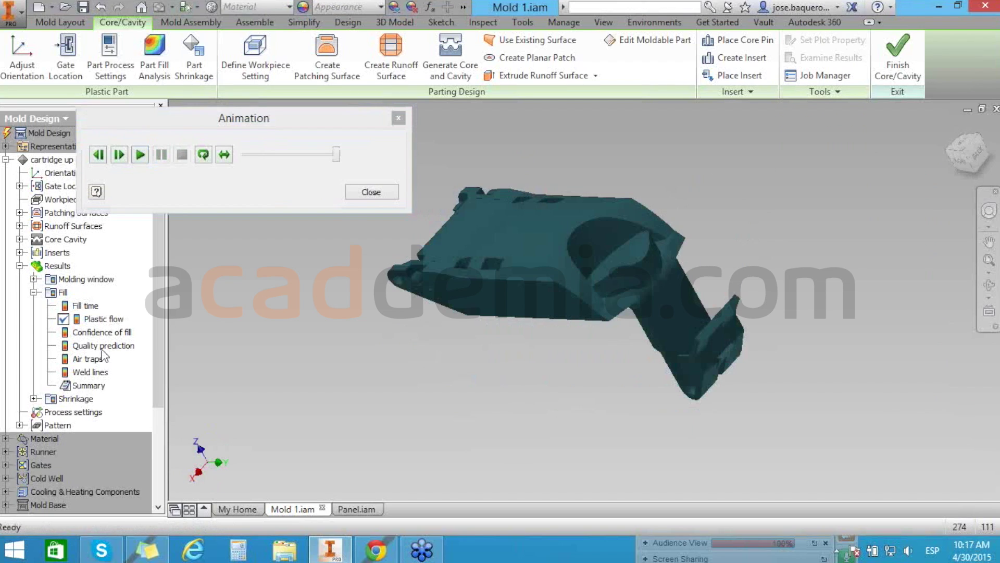
Display the Quality prediction result of cartridge up coat and inspect the coloured part from several sides.
click(89, 345)
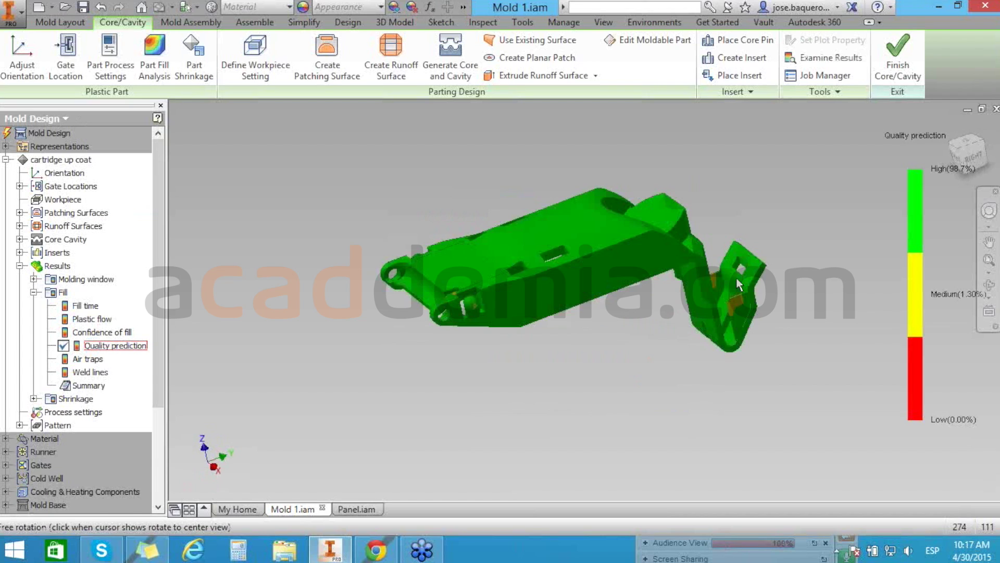
scroll(737, 284, down, 5)
shift+middle_drag(448, 371, 650, 394)
scroll(495, 374, up, 4)
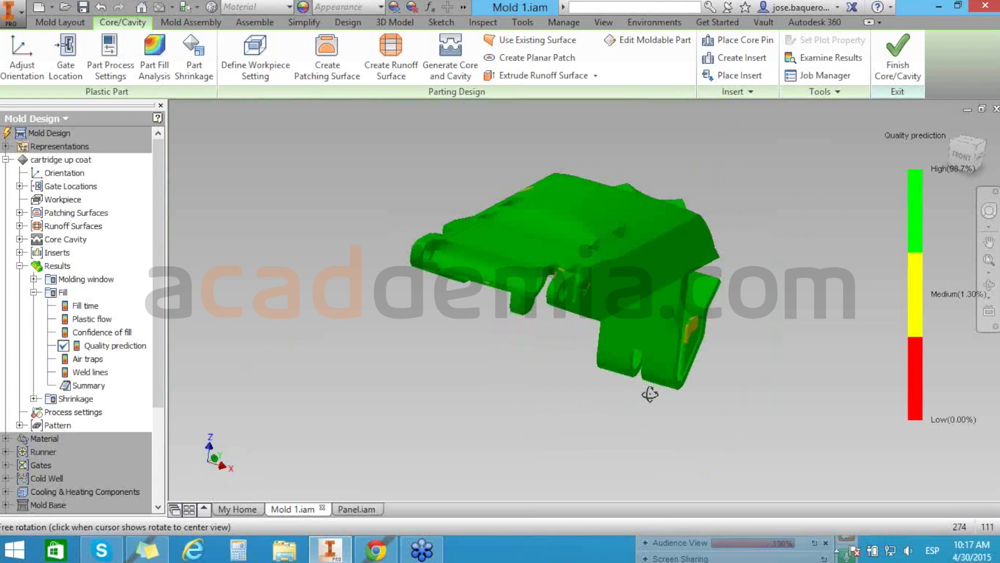
drag(650, 395, 640, 379)
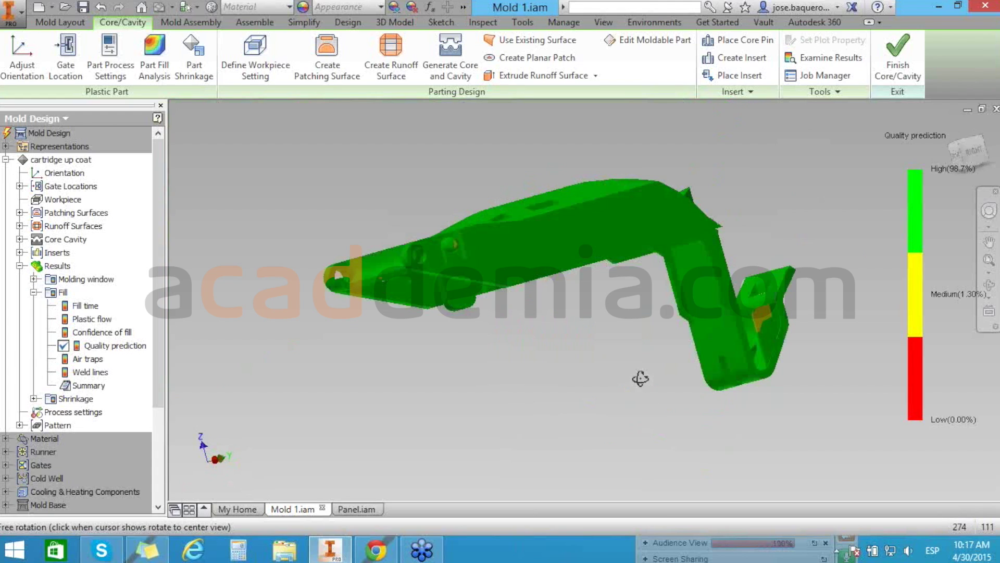
drag(640, 379, 386, 240)
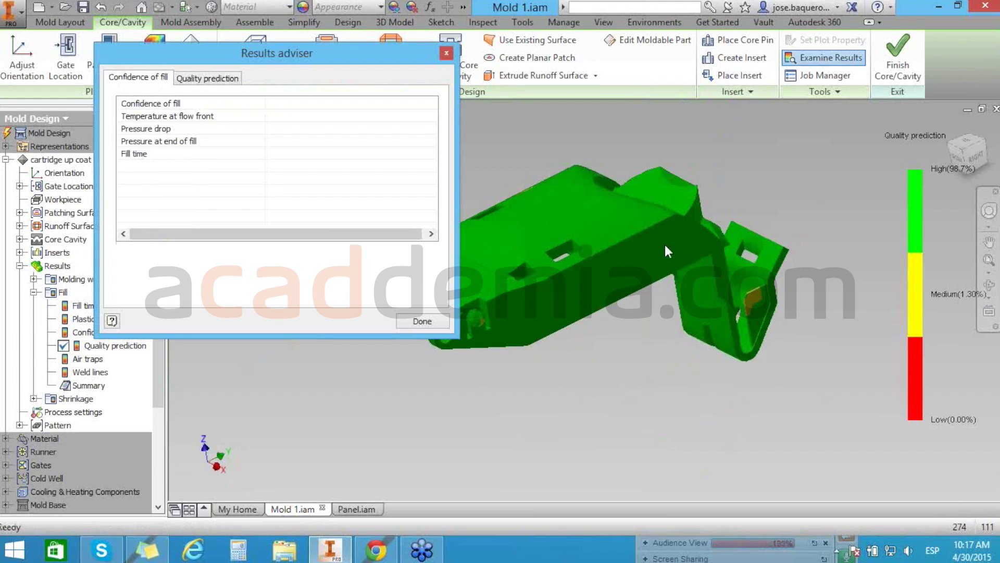
Examine the quality prediction values on the part's upper face and on the yellow area inside the end hook.
click(613, 265)
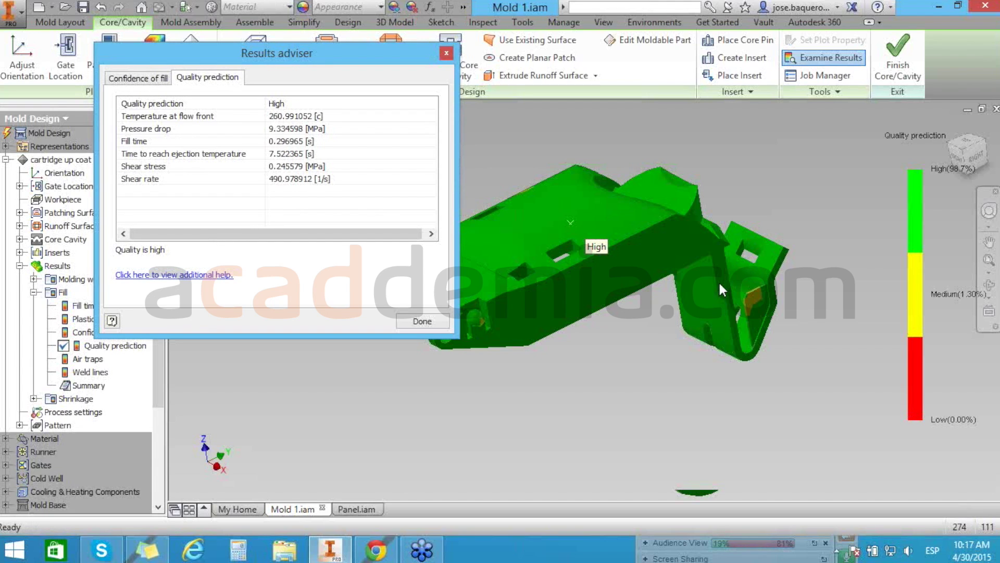
scroll(718, 280, up, 5)
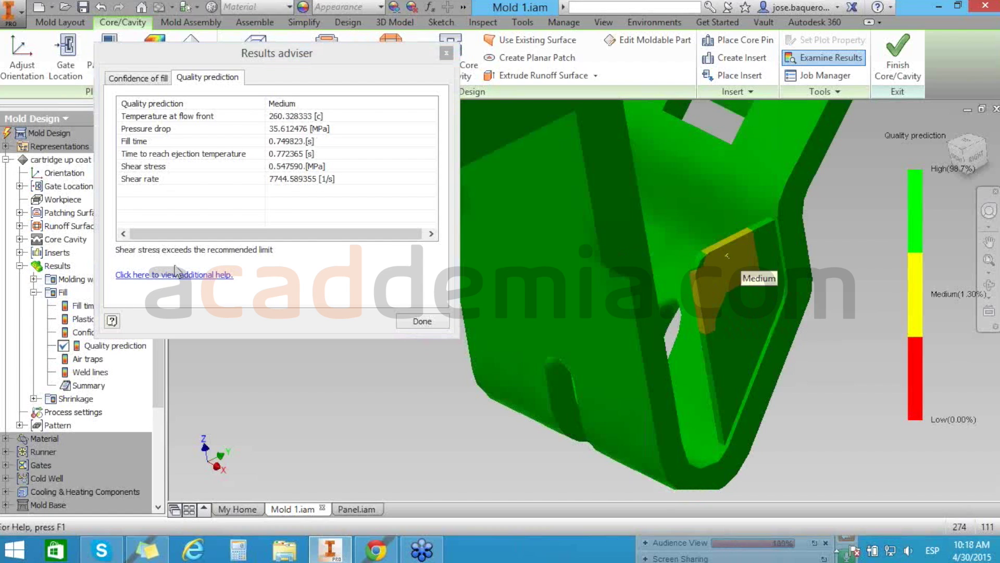
scroll(279, 193, down, 3)
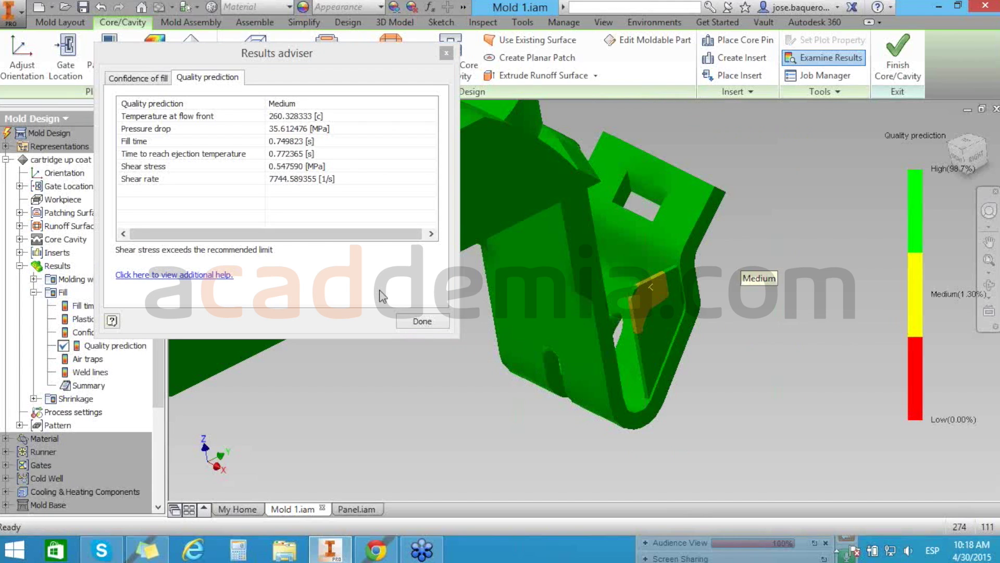
key(Escape)
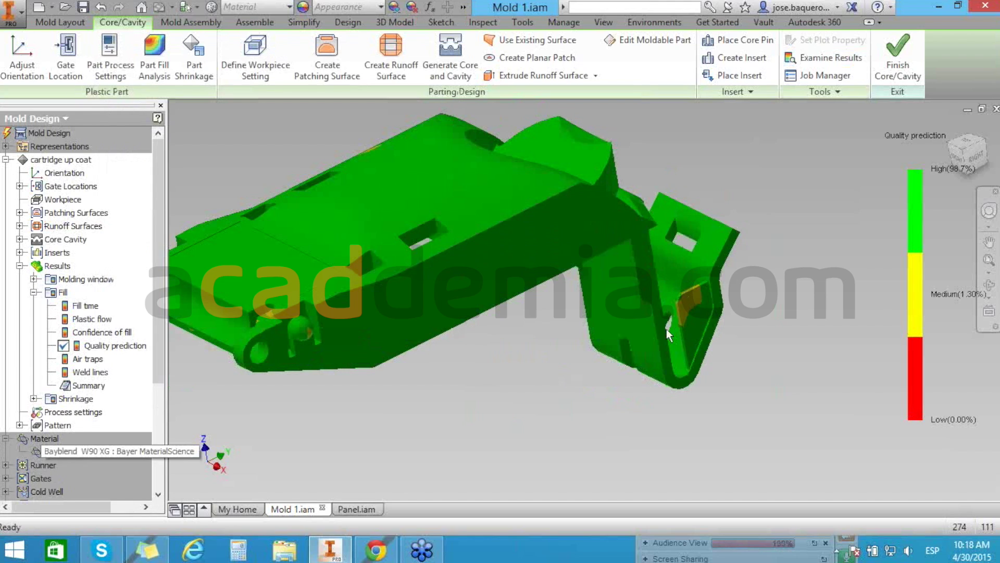
Reopen Examine Results for another look at the yellow area inside the hook, and close the results adviser.
click(329, 350)
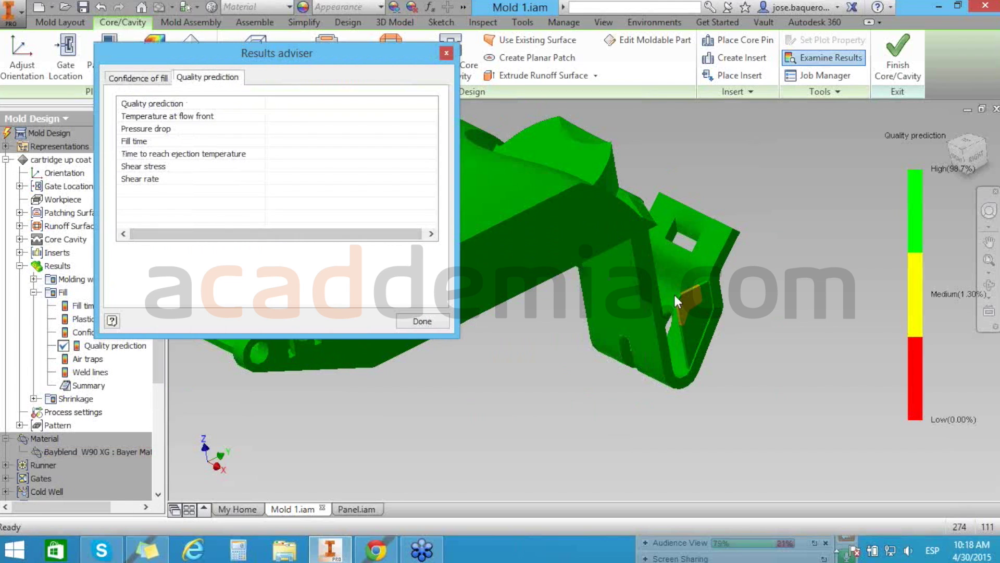
scroll(674, 292, down, 2)
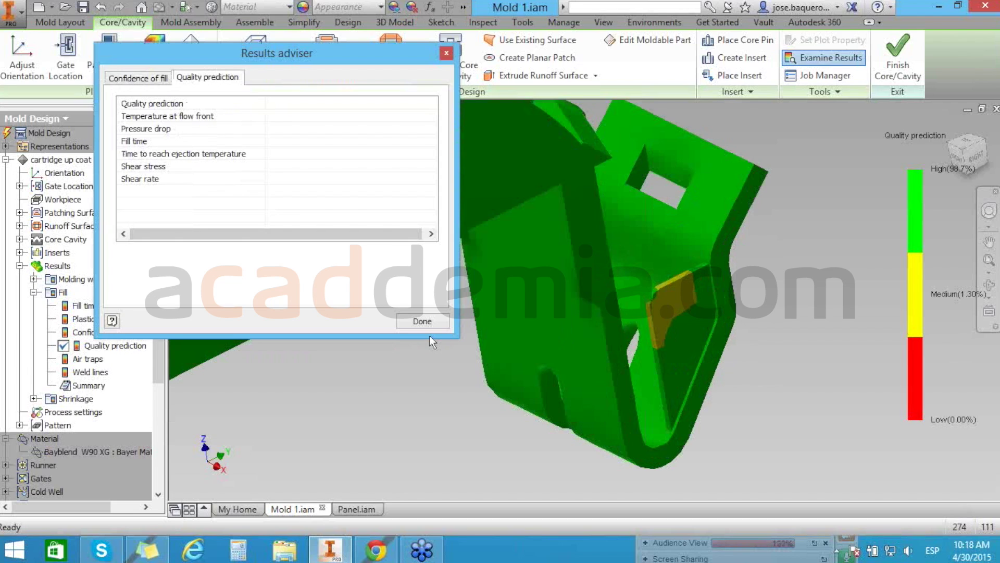
click(422, 321)
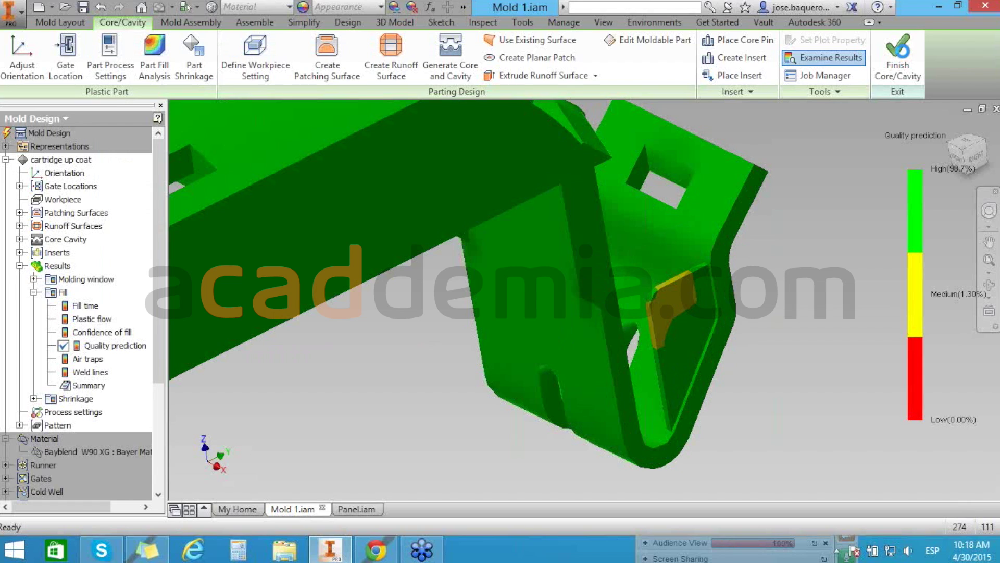
Finish core/cavity editing in Mold 1.iam, switch to Panel.iam and enter its Core/Cavity environment.
click(901, 49)
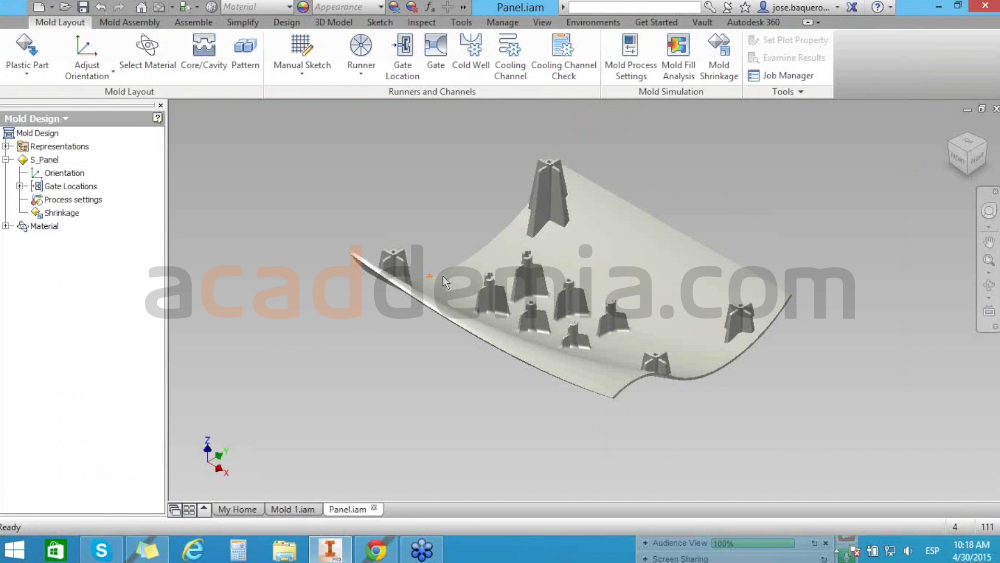
scroll(410, 193, down, 1)
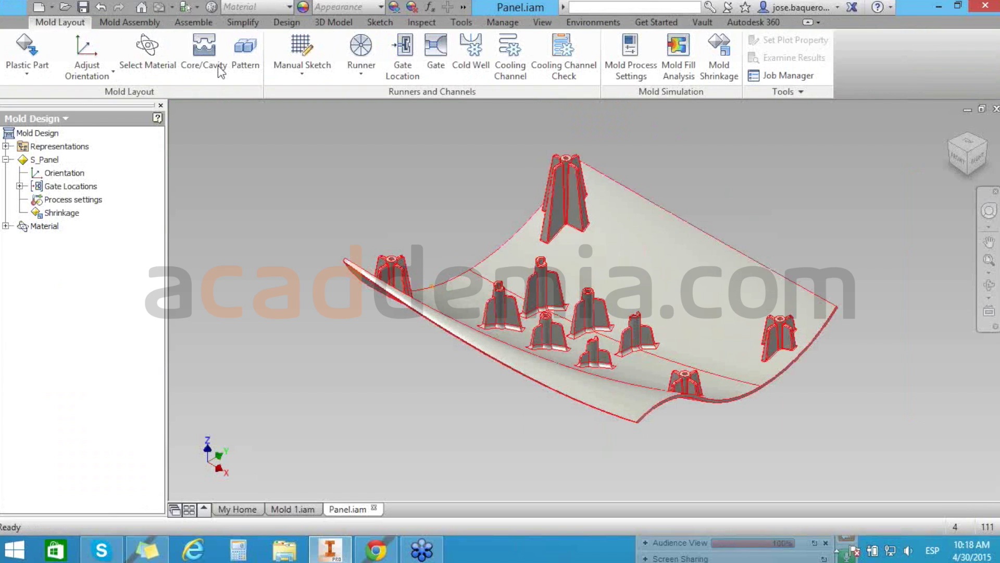
click(221, 71)
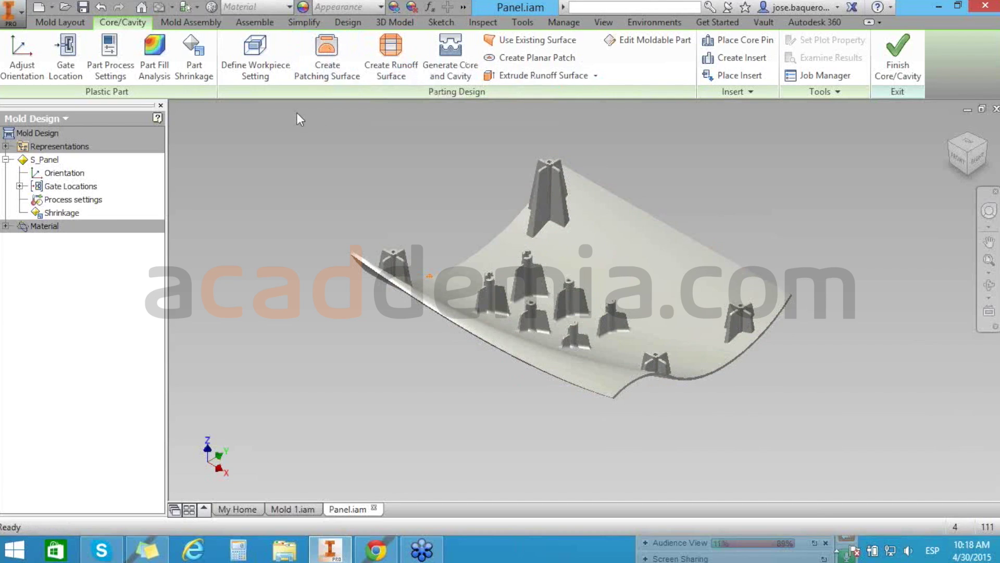
Start Create Patching Surface on S_Panel and try to detect the required patches automatically.
click(328, 75)
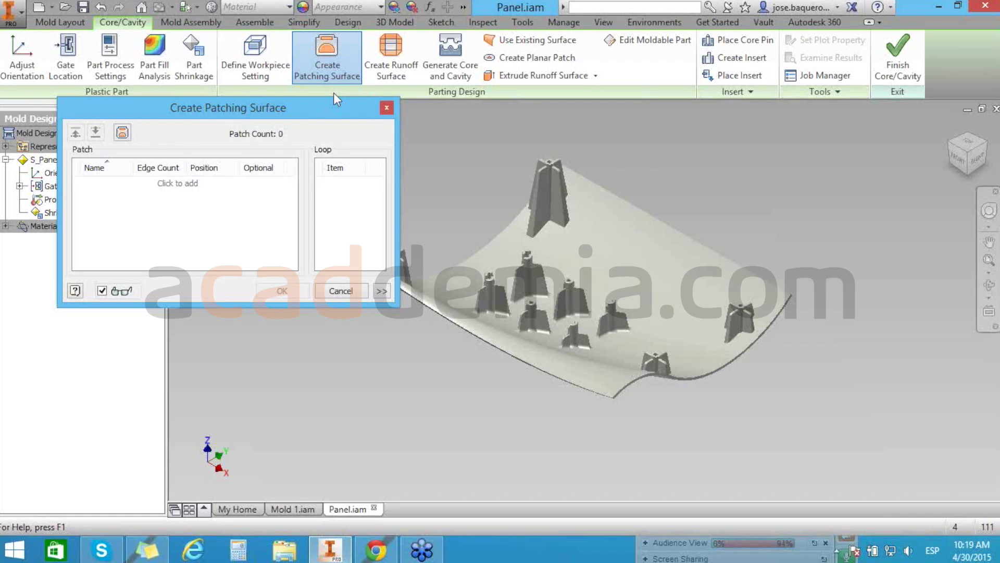
click(123, 134)
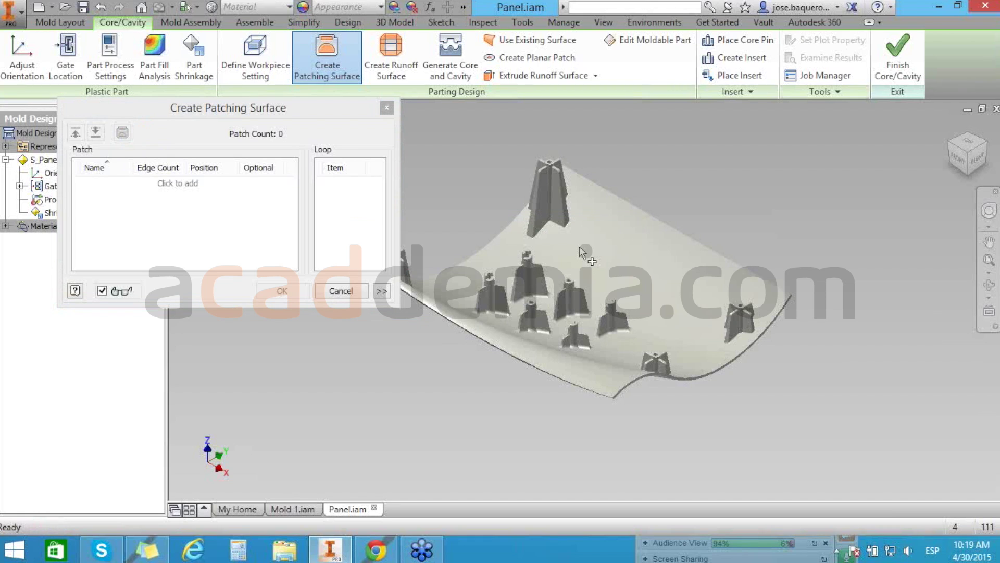
scroll(579, 246, down, 1)
middle_drag(579, 246, 670, 238)
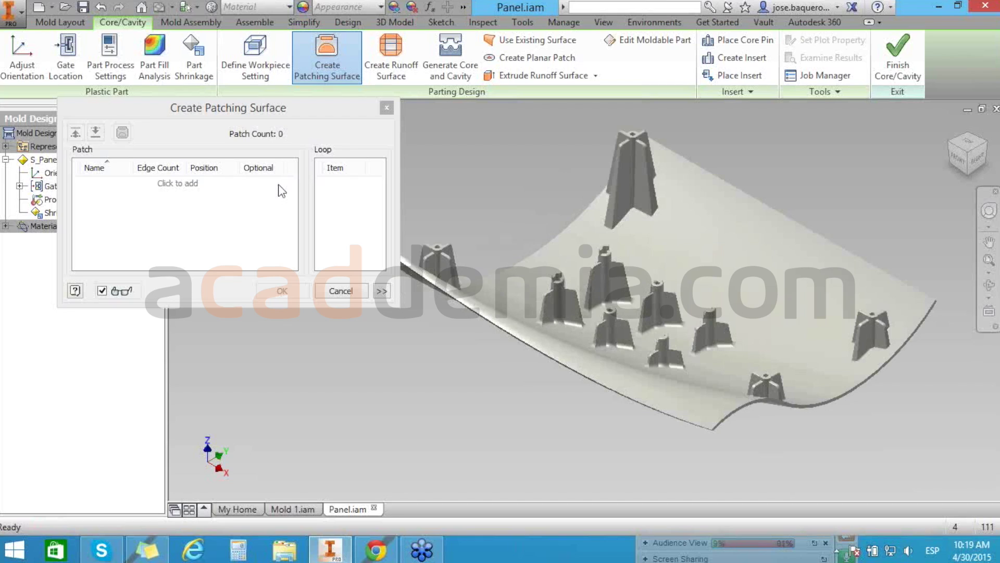
Add a patch that closes the round hole at the top of the tallest ribbed boss.
click(172, 184)
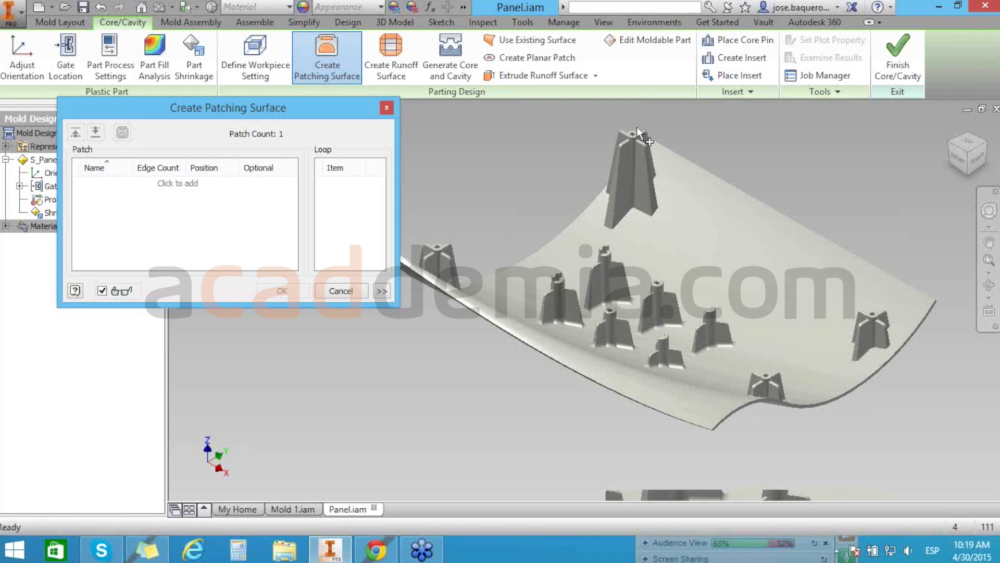
scroll(636, 126, down, 5)
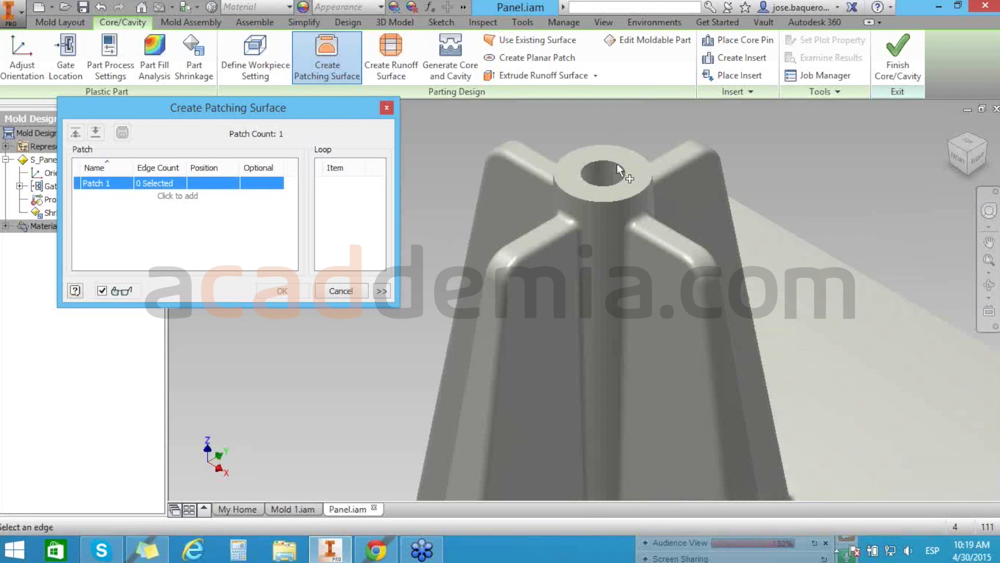
click(617, 163)
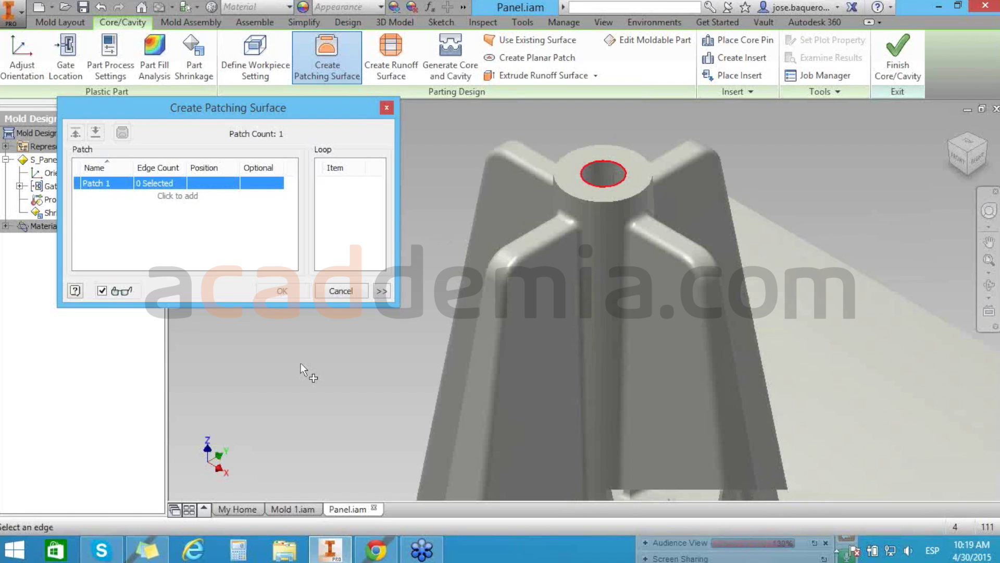
scroll(301, 363, up, 5)
scroll(760, 168, down, 5)
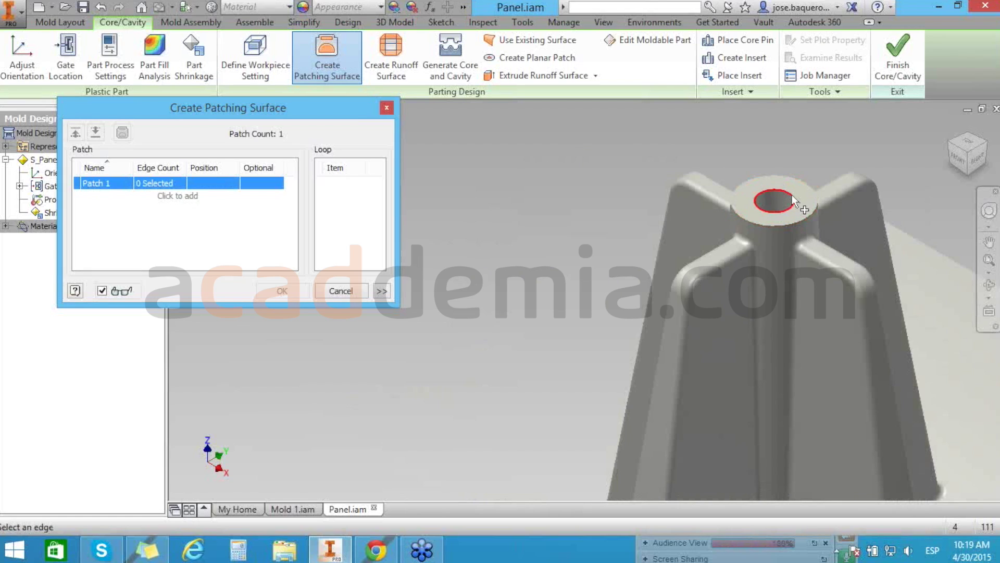
click(792, 195)
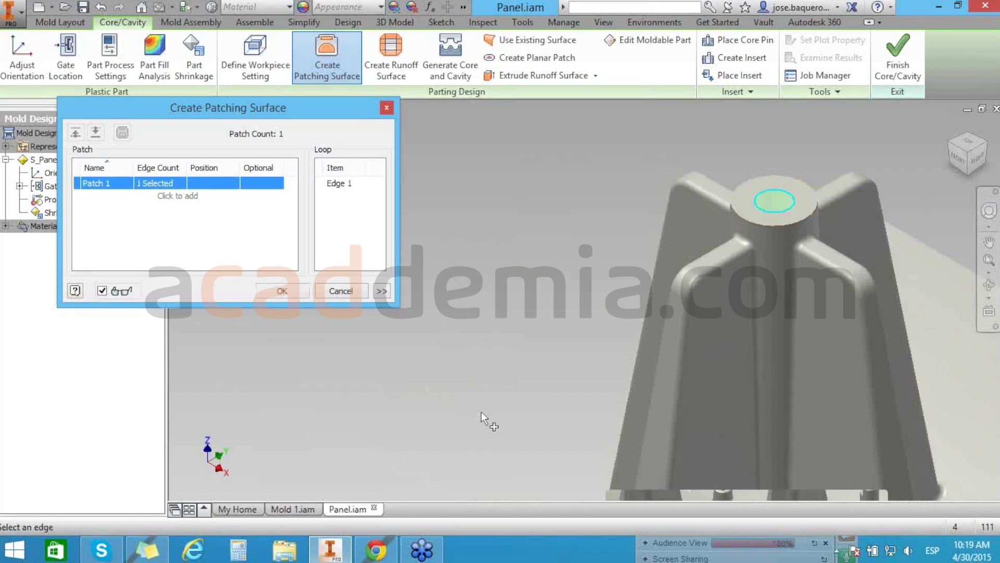
Add a second patch that closes the round hole of the ribbed boss near the panel's left corner.
scroll(849, 154, up, 5)
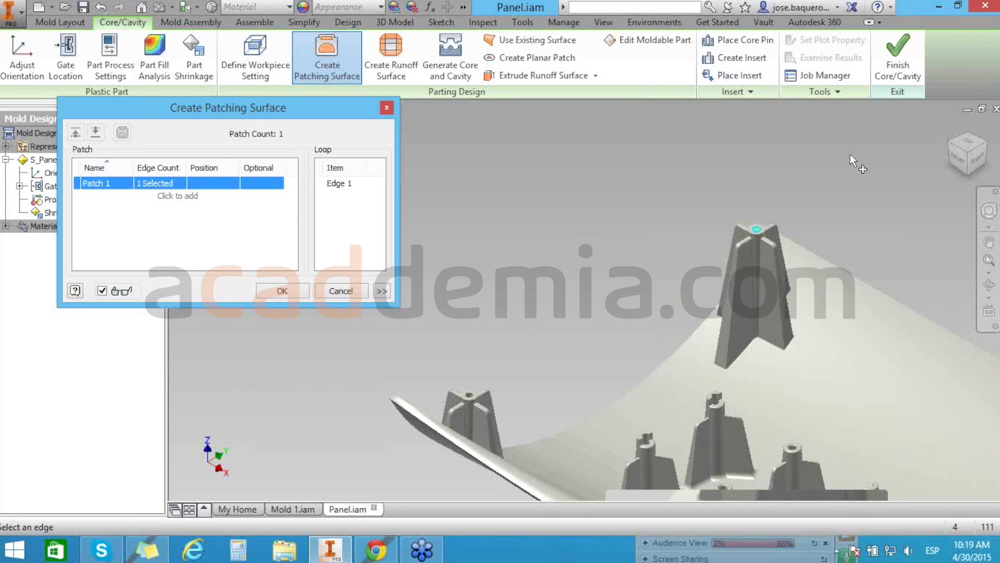
scroll(725, 254, down, 5)
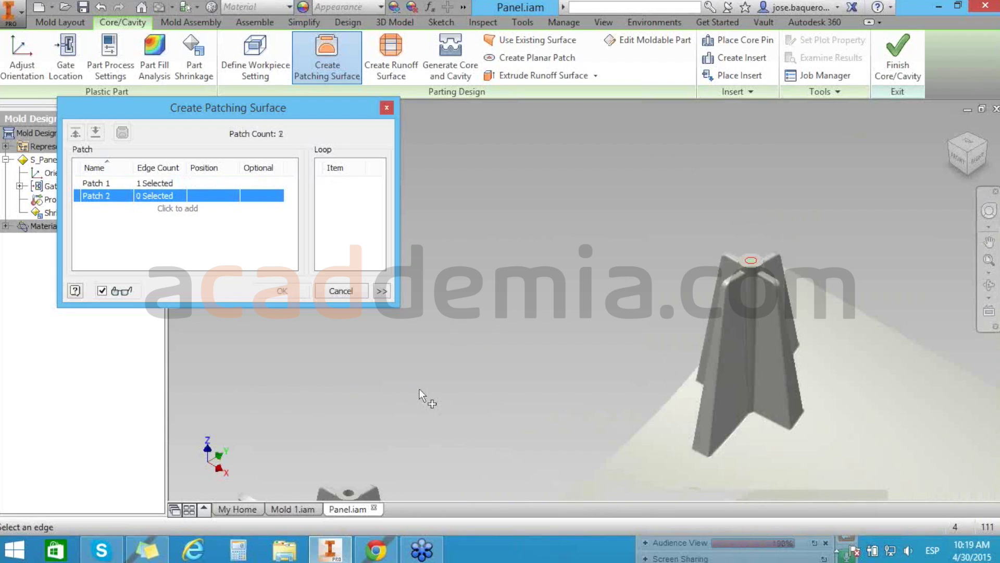
scroll(420, 395, down, 5)
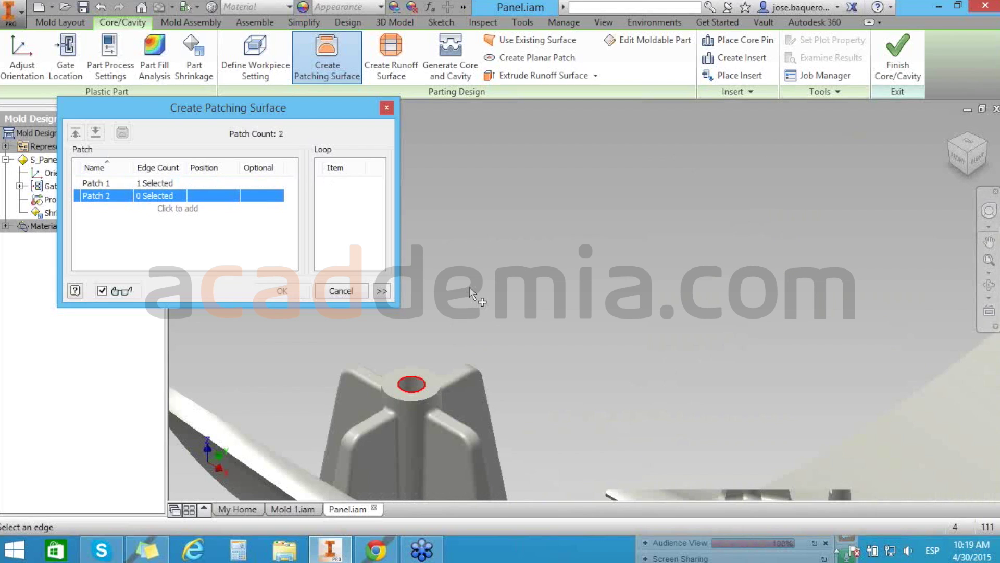
click(456, 331)
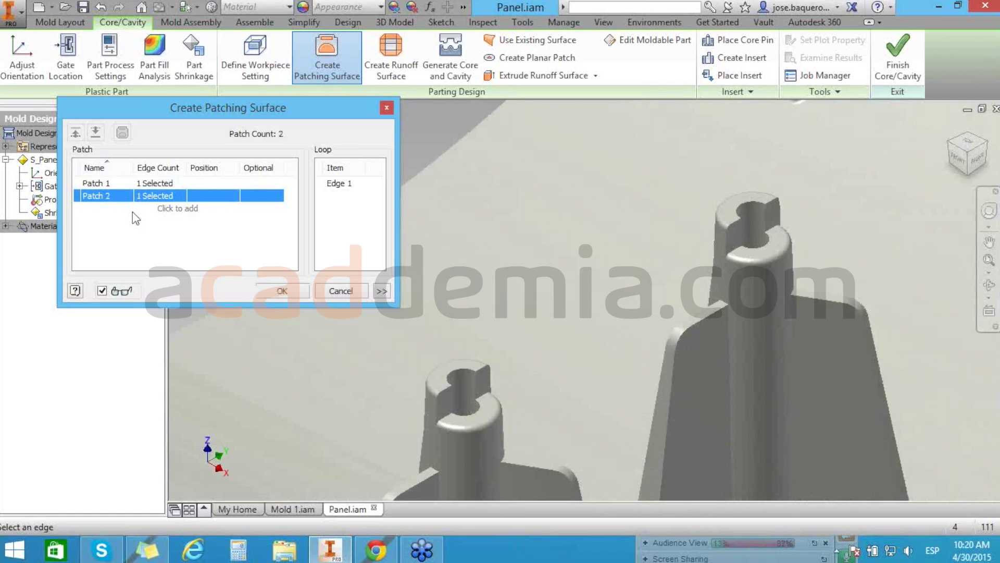
Add a third patch across the slotted boss opening, switching the select mode to Edge to complete the four-edge loop.
click(132, 212)
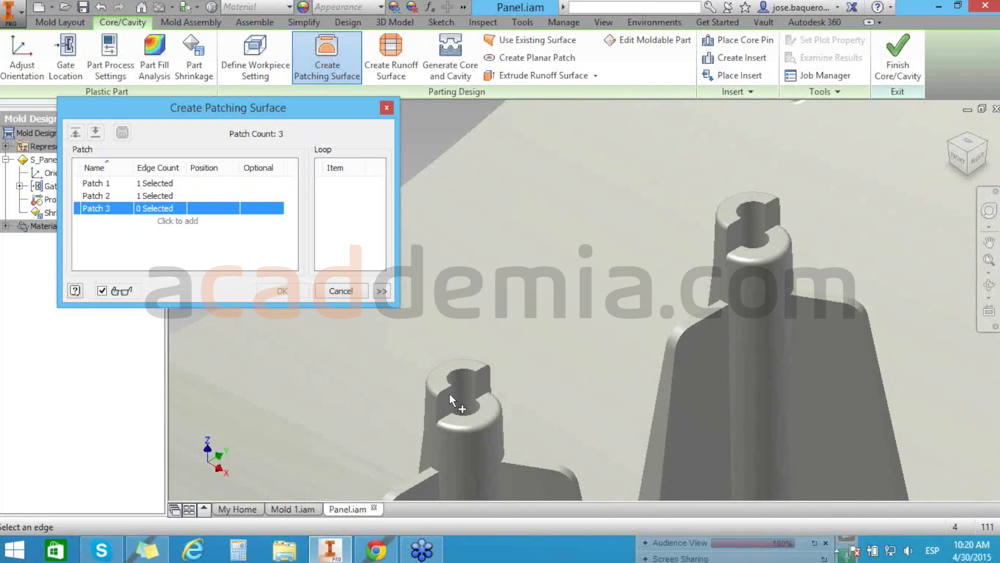
click(480, 414)
click(462, 369)
click(382, 291)
click(452, 402)
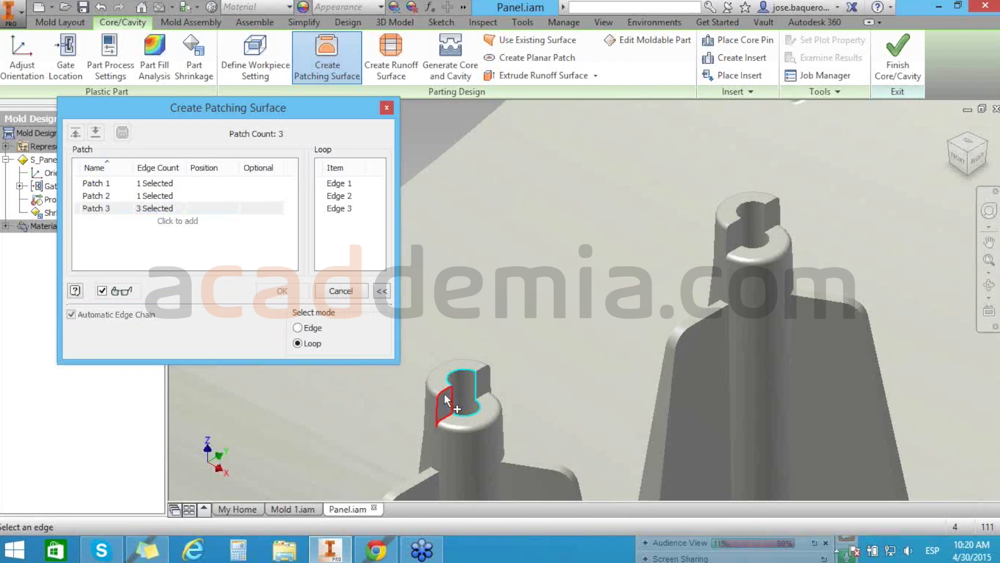
click(297, 328)
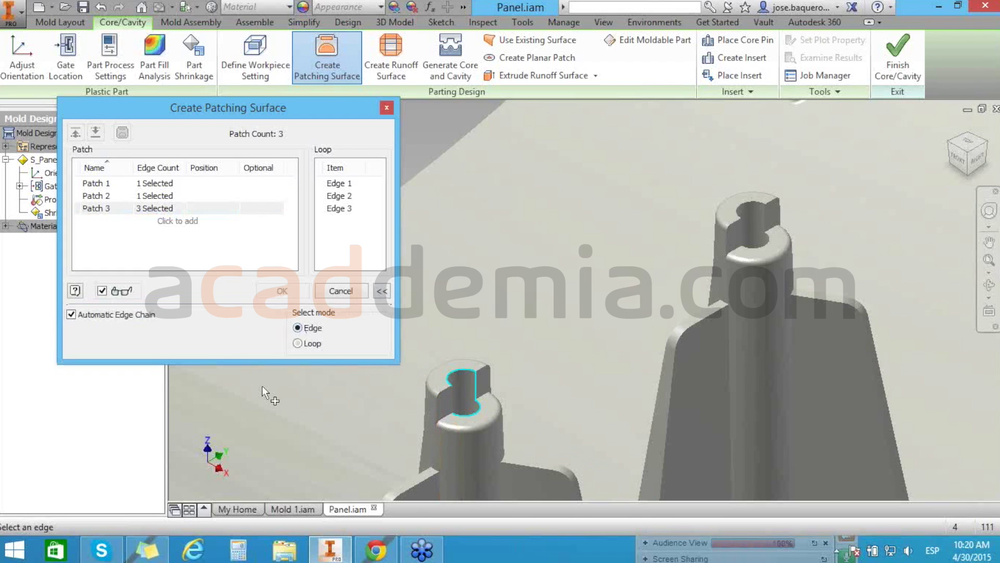
click(462, 402)
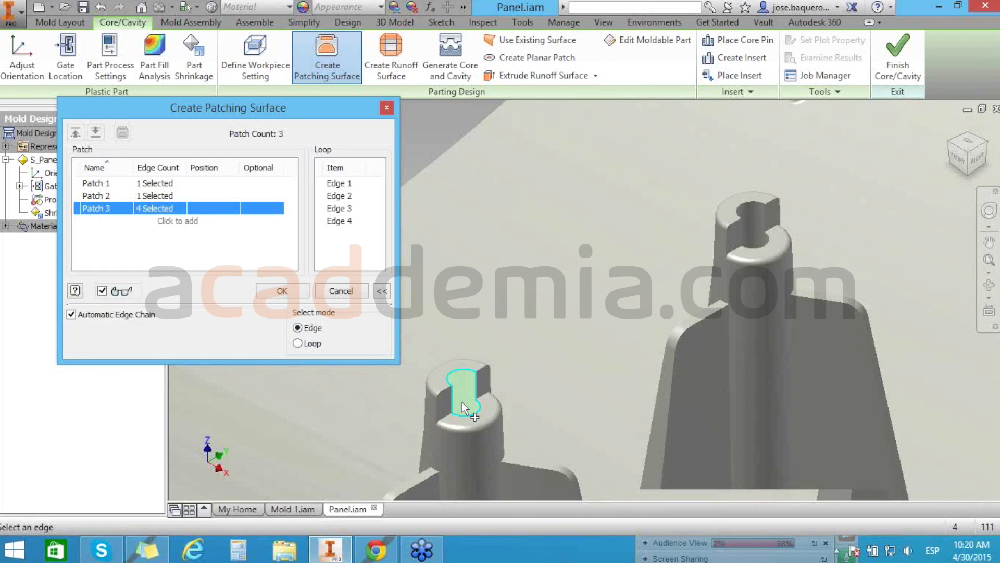
Check the slotted boss patch up close and create the three defined patching surfaces on S_Panel.
scroll(461, 402, up, 3)
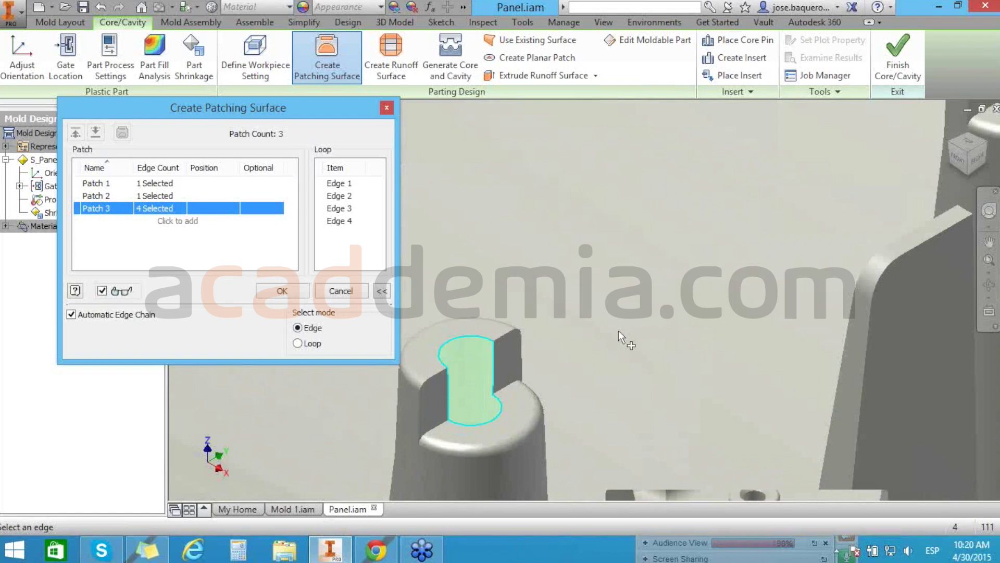
scroll(618, 331, down, 3)
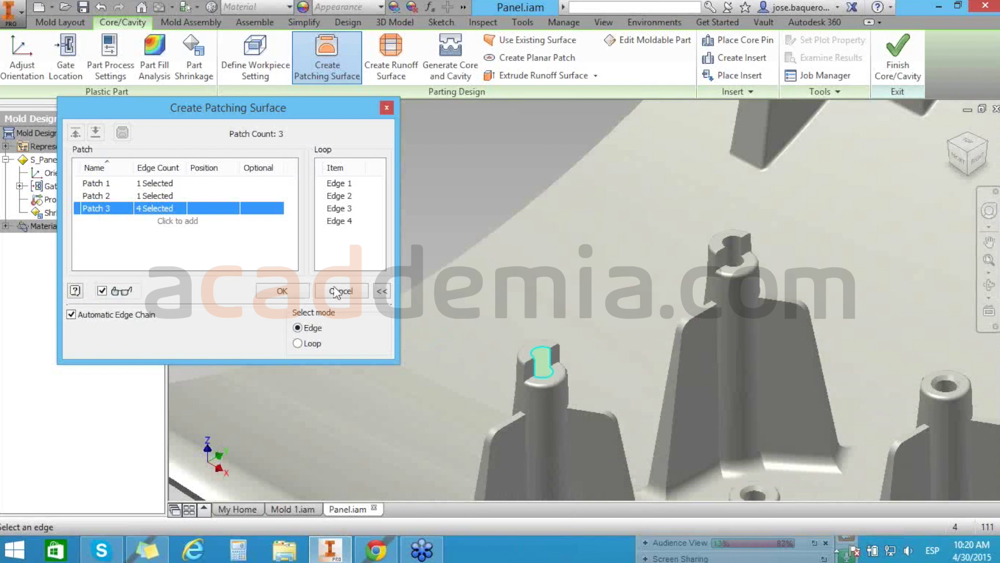
click(336, 292)
scroll(546, 356, up, 3)
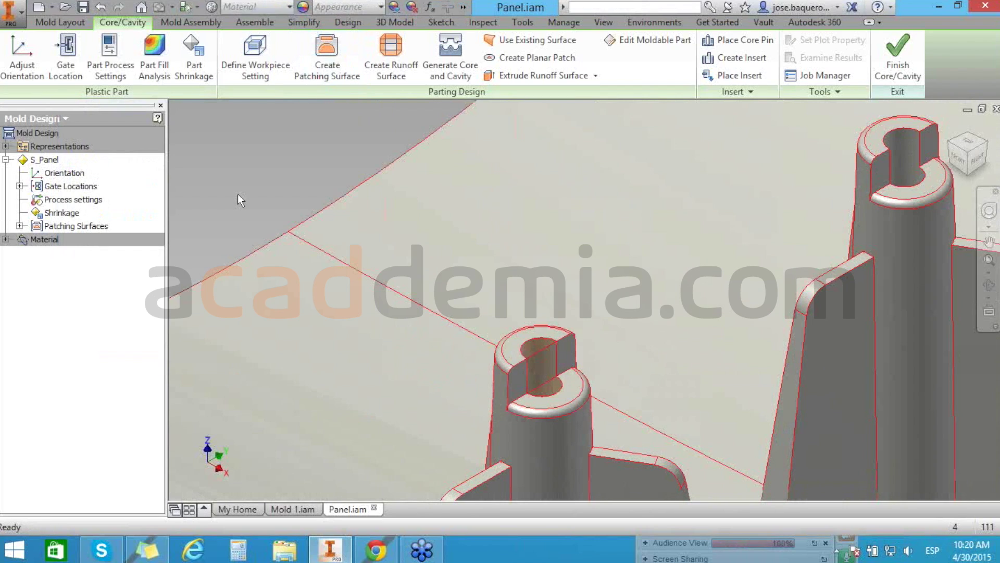
click(238, 194)
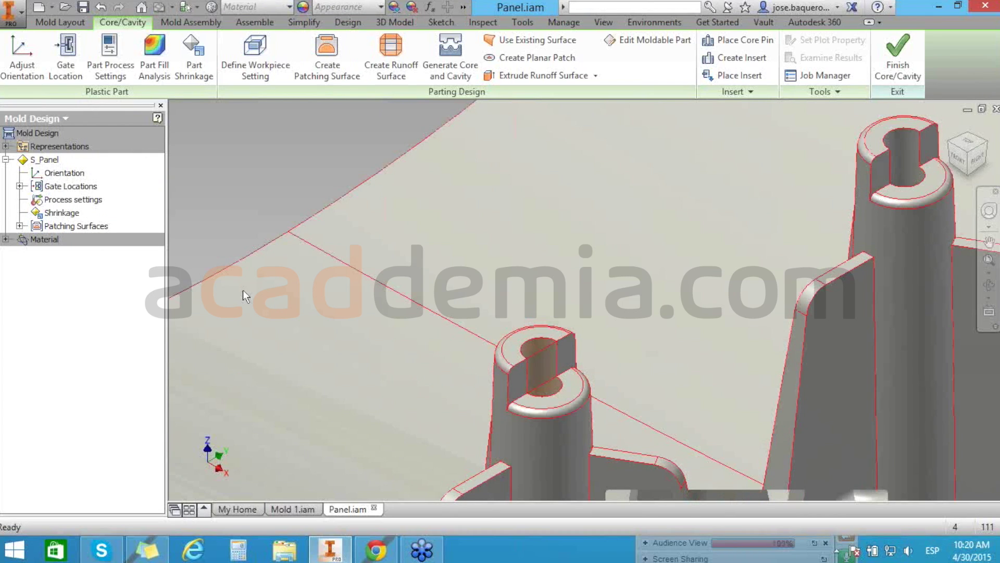
Delete all Patching Surfaces from S_Panel.
key(F5)
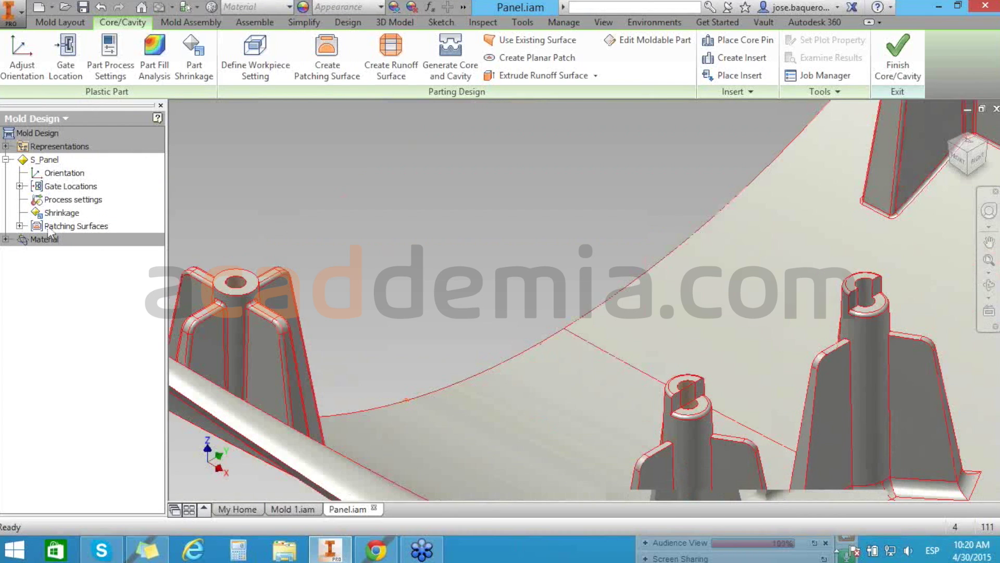
right_click(58, 226)
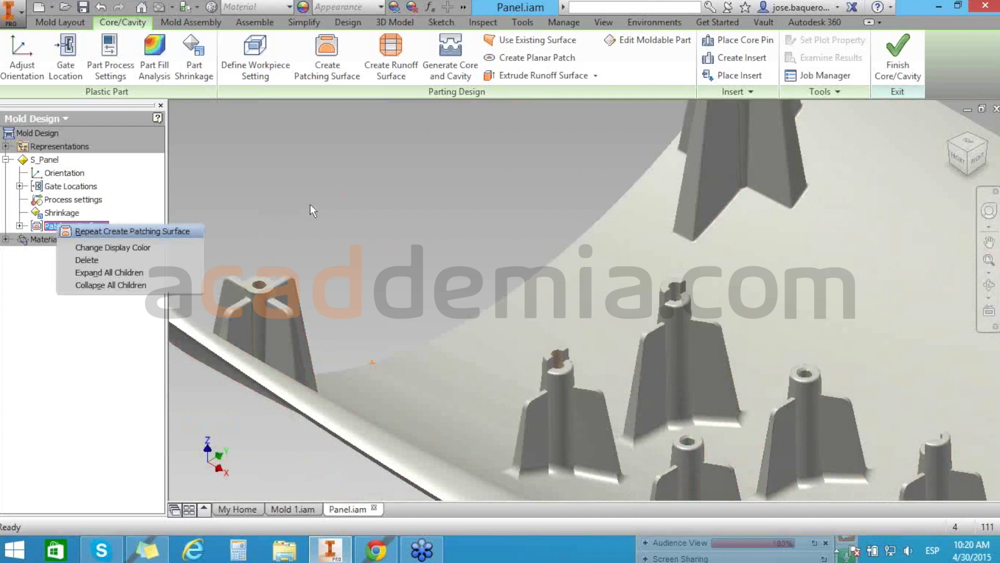
mouse_move(310, 204)
shift+middle_down()
mouse_move(358, 187)
mouse_move(262, 438)
mouse_move(329, 242)
mouse_move(307, 224)
shift+middle_up()
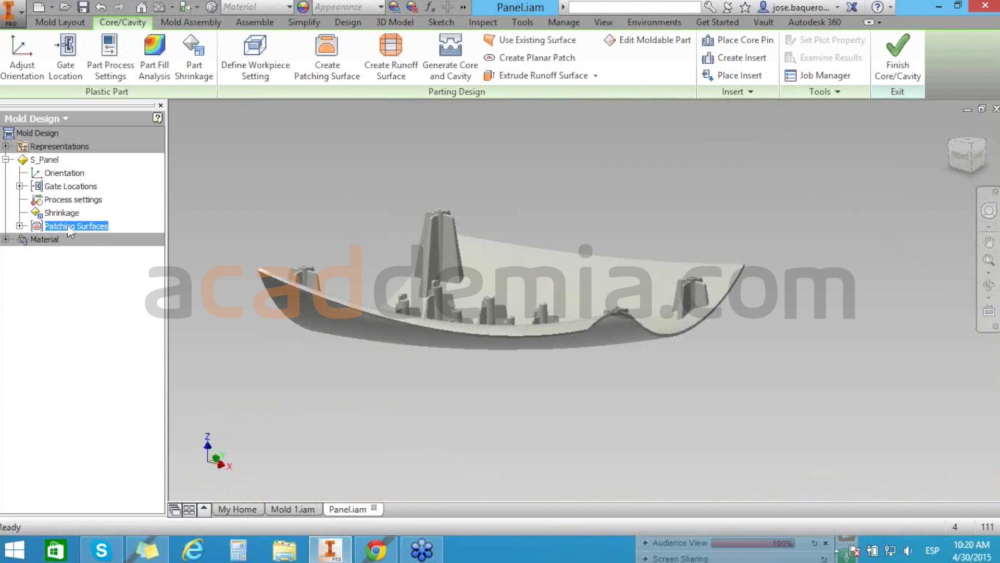
right_click(67, 225)
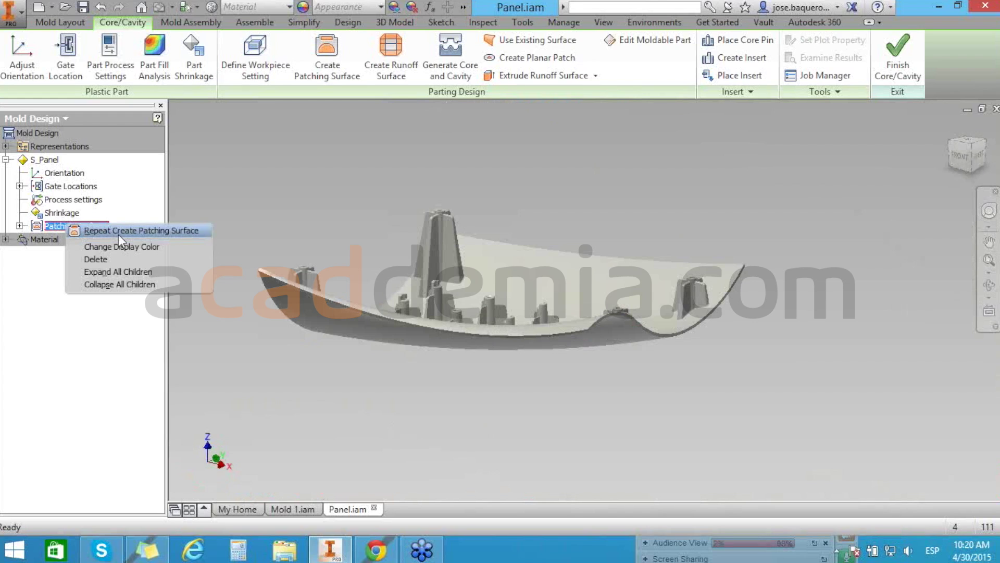
click(96, 258)
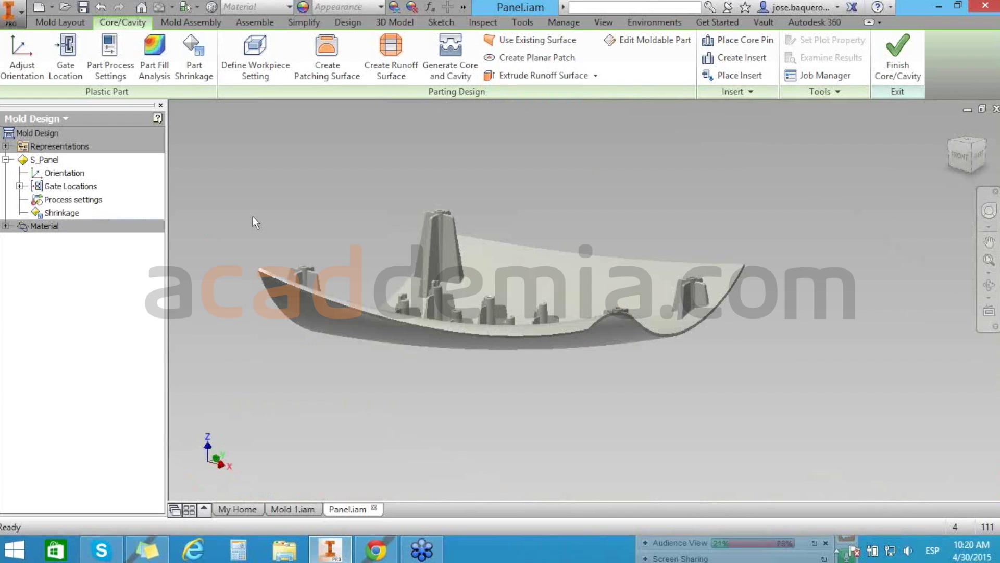
Define a rectangular workpiece by boundary box, setting X_total to 400 mm, Y_total to 300 mm and Z_total to 105 mm.
shift+middle_drag(252, 216, 283, 180)
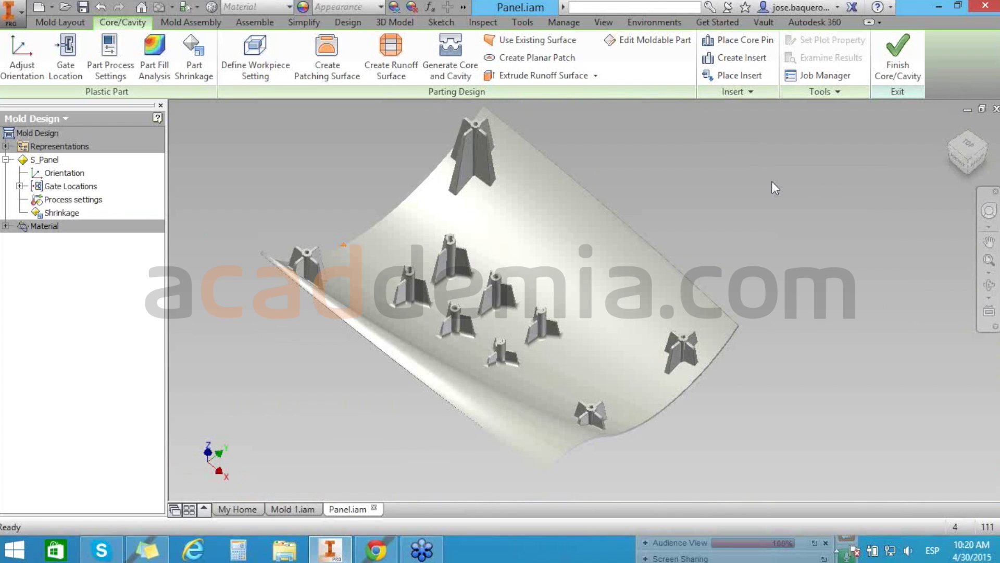
shift+middle_drag(772, 181, 487, 134)
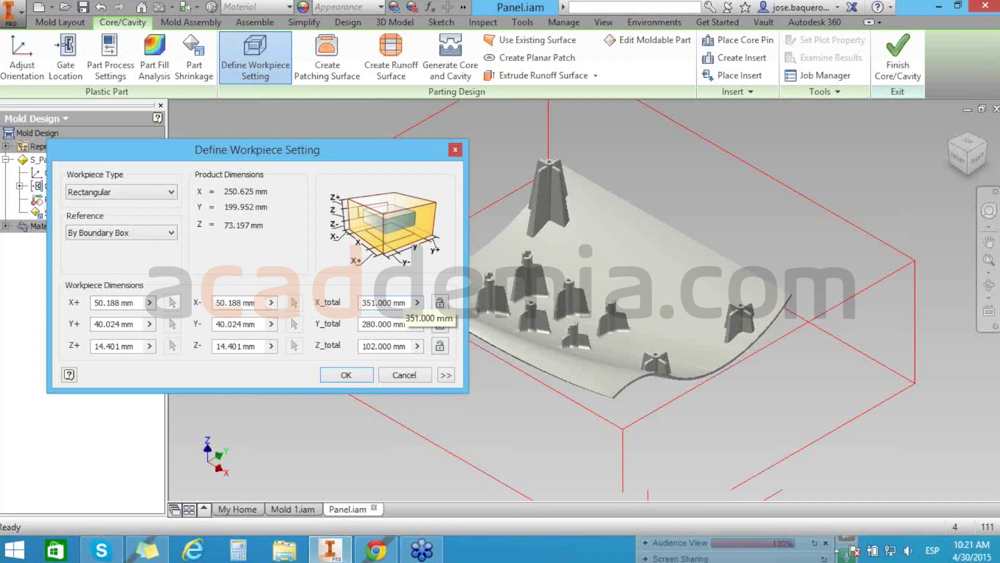
double_click(375, 303)
text(400)
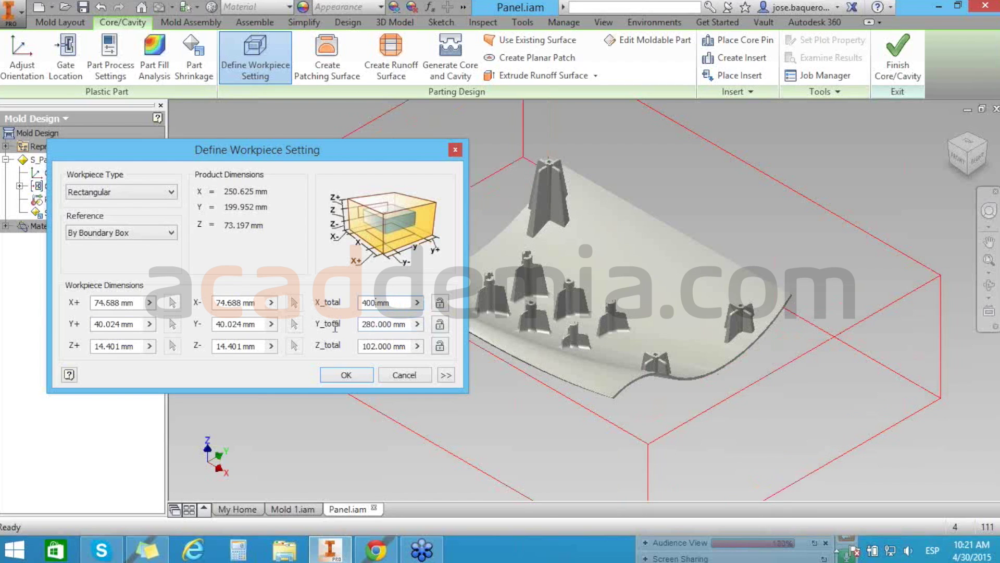
key(Tab)
text(300)
key(Tab)
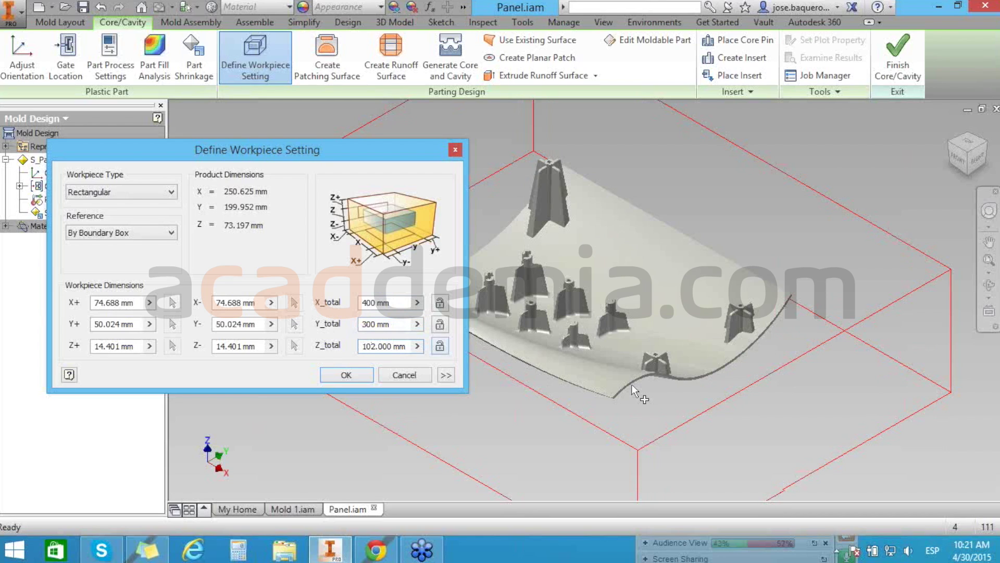
key(BackSpace)
text(5)
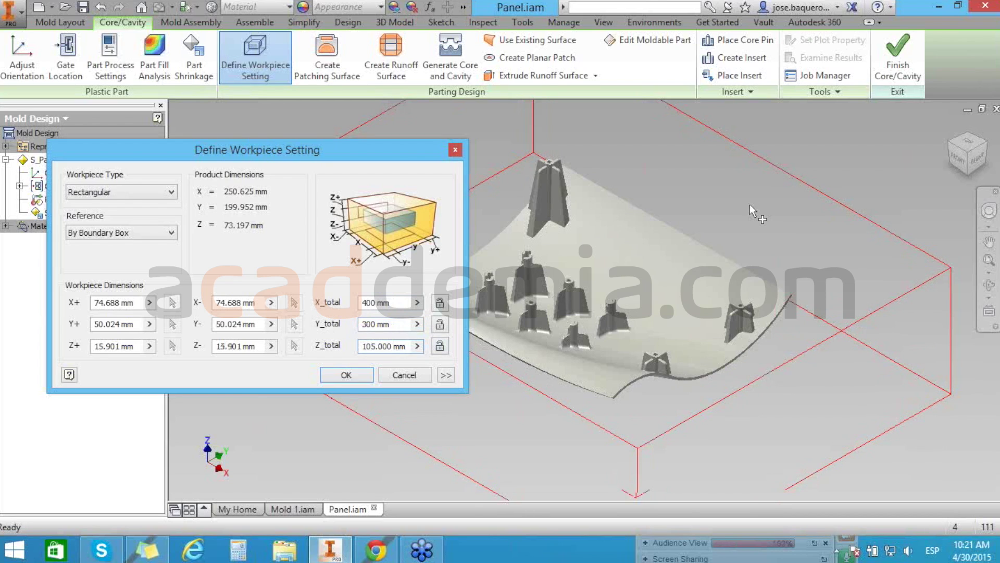
Check the workpiece box around the panel from the front and create the workpiece.
scroll(749, 204, up, 3)
middle_drag(750, 204, 724, 295)
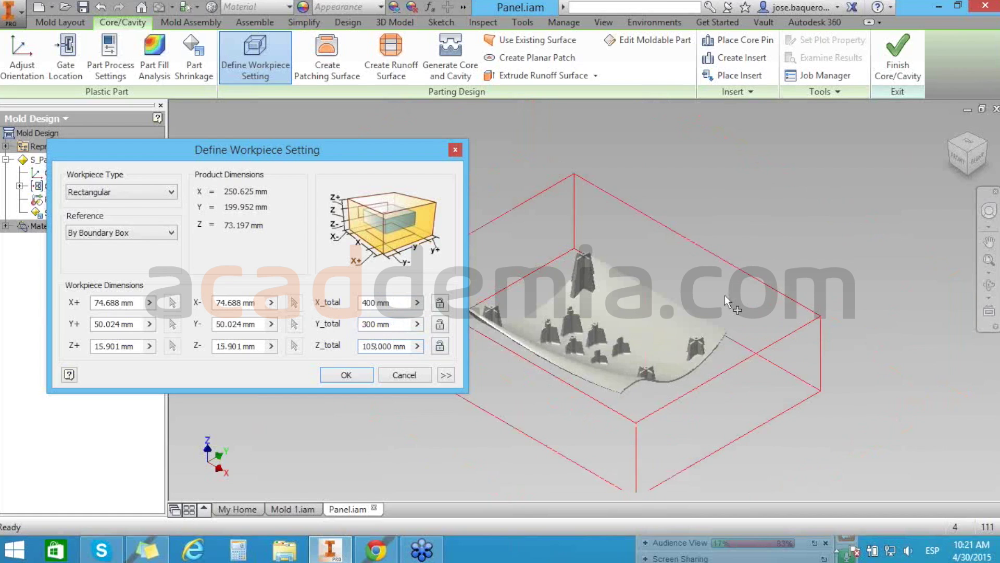
click(958, 157)
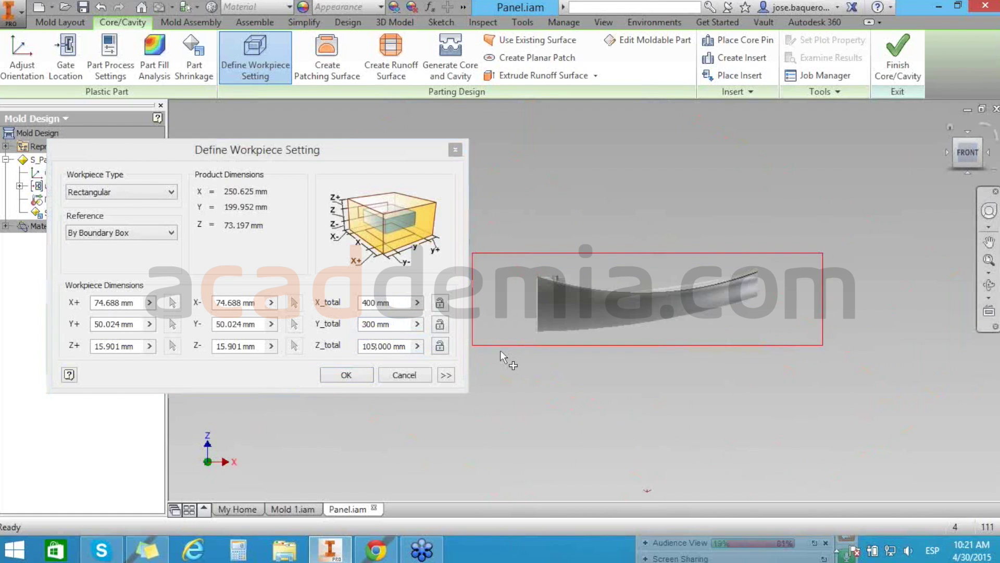
click(346, 375)
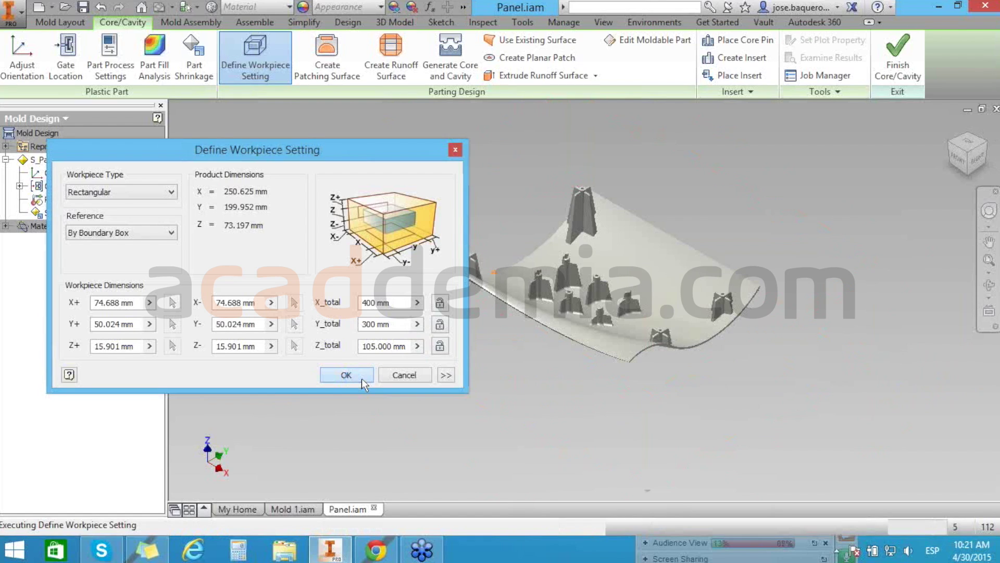
click(363, 379)
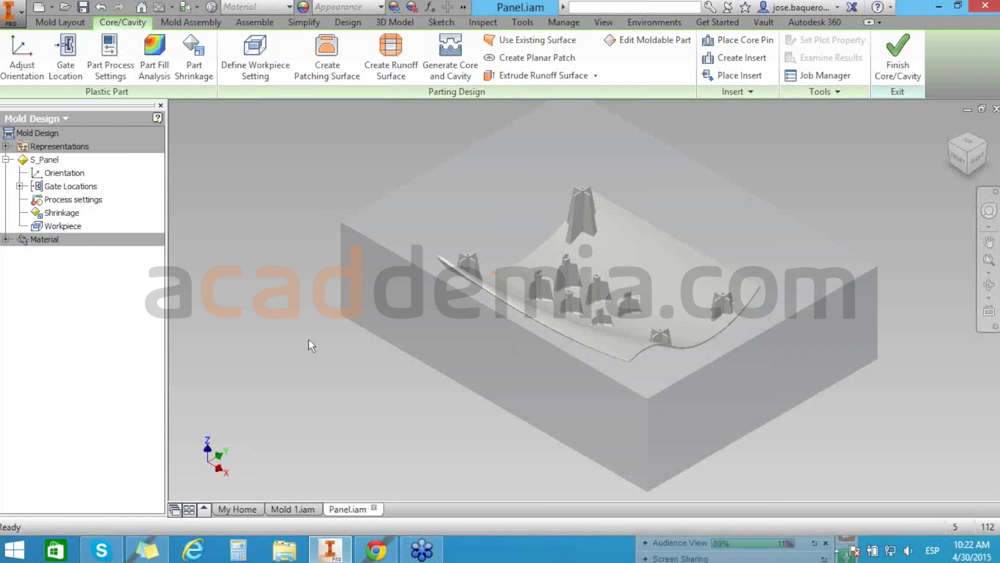
Create runoff surfaces around the panel's outer boundary with automatic edge detection, checking the preview from several sides.
click(379, 58)
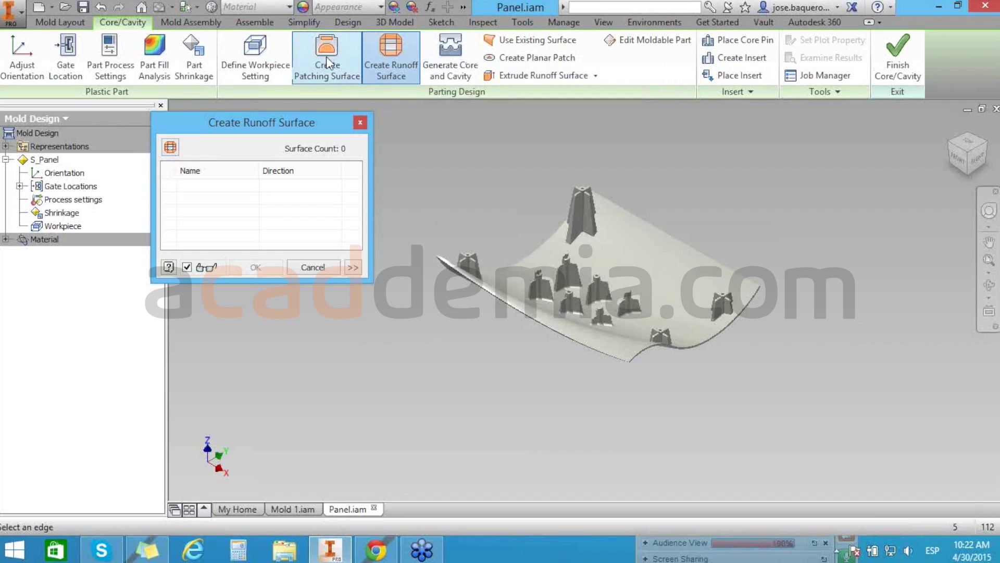
click(176, 148)
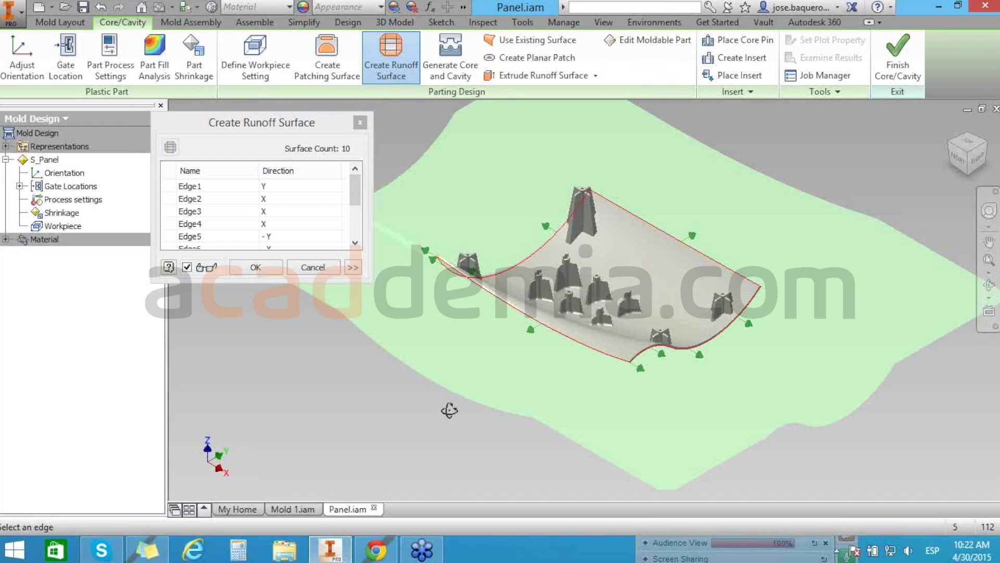
shift+middle_drag(450, 410, 640, 370)
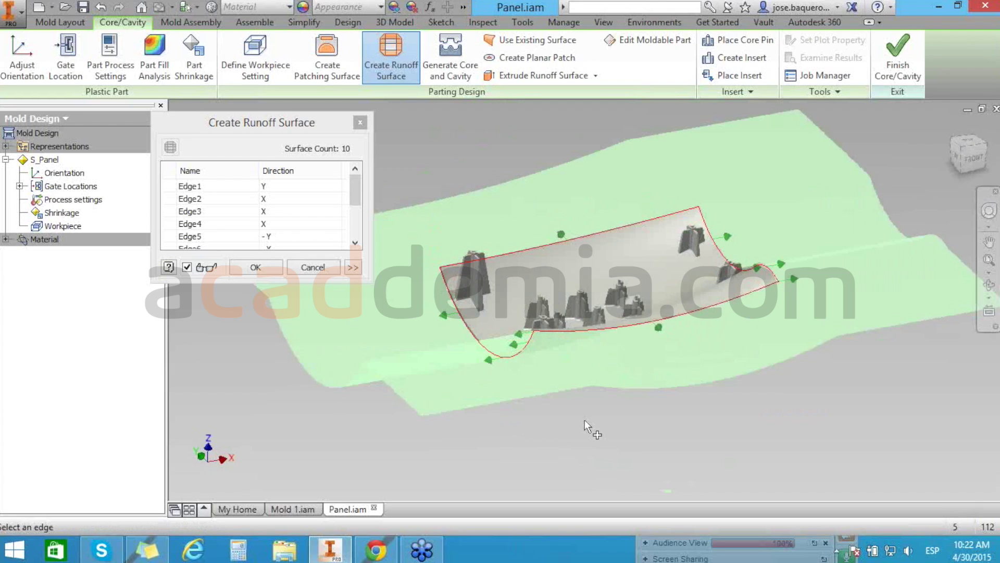
shift+middle_drag(585, 419, 287, 373)
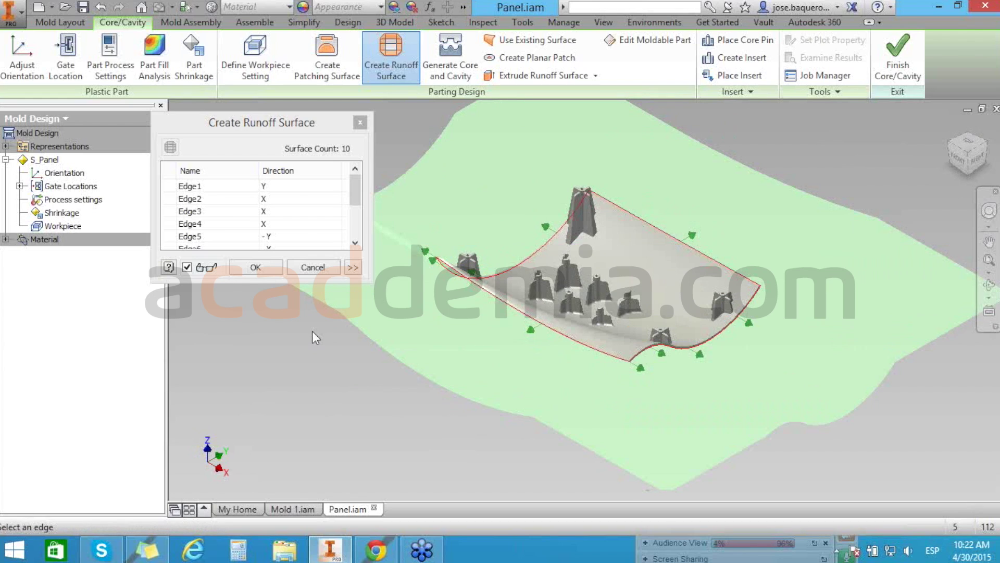
key(Return)
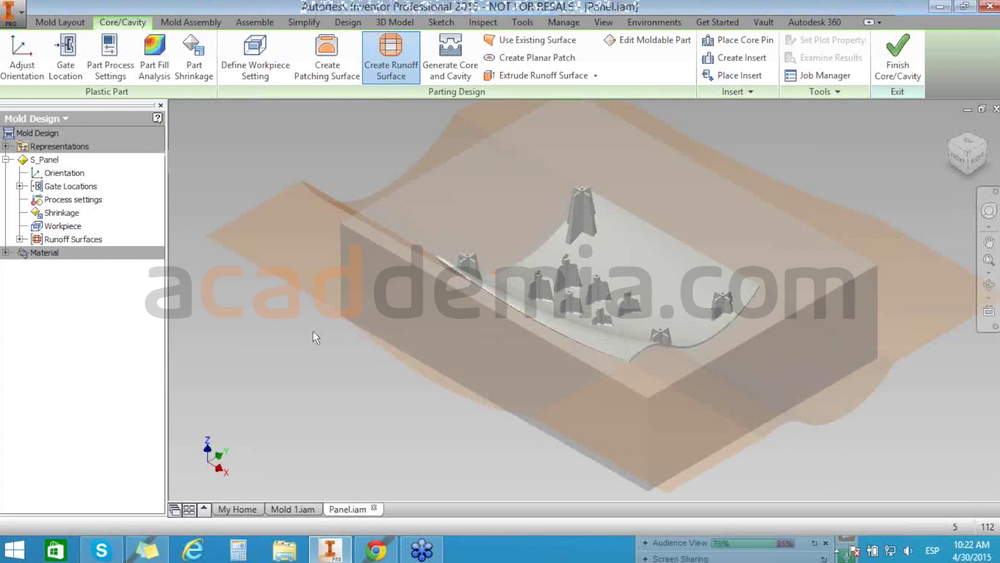
Run Preview/Diagnose for the core and cavity, examine the coloured bodies, and leave without generating them.
click(485, 41)
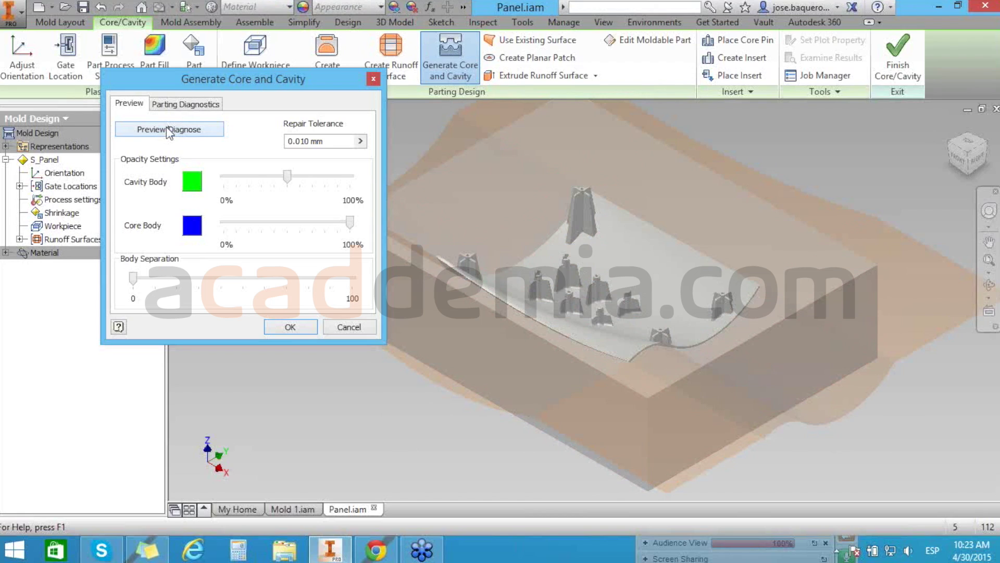
click(177, 130)
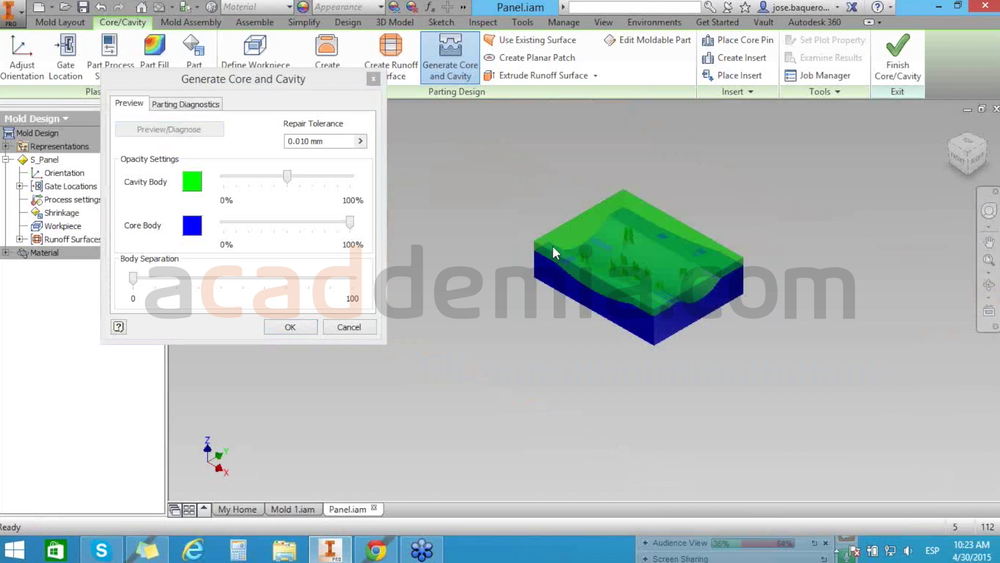
scroll(552, 246, up, 3)
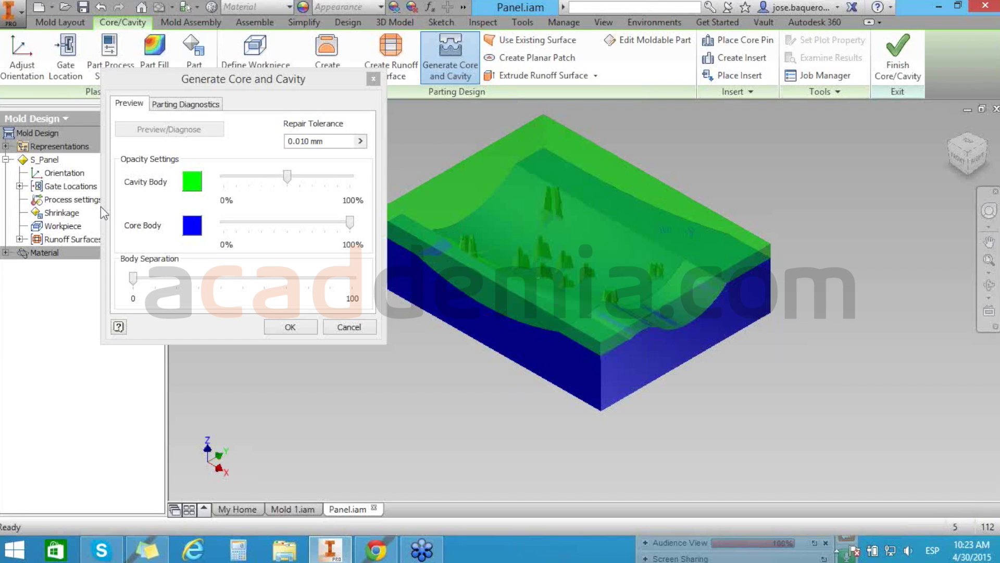
key(Escape)
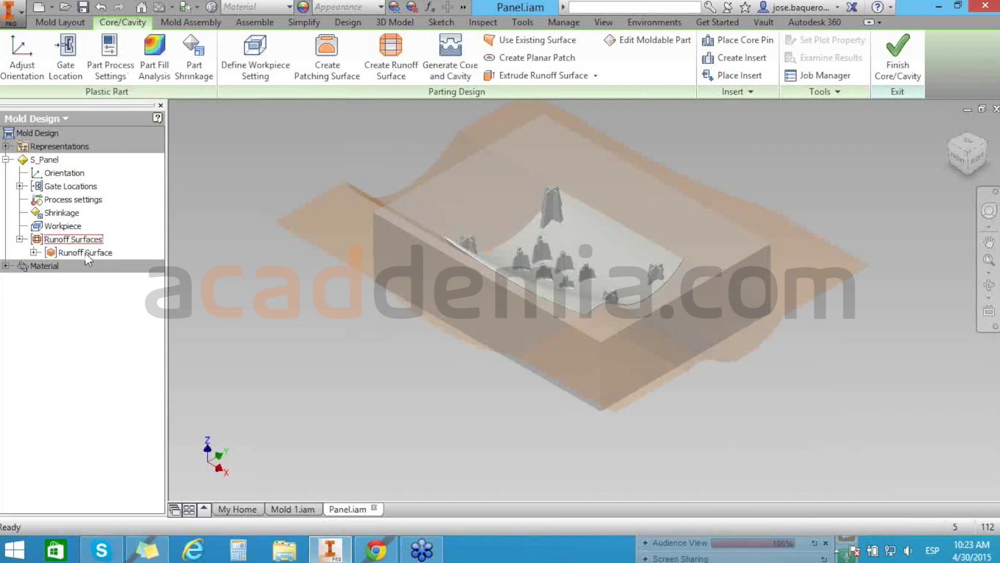
Reopen the Runoff Surface definition and review its list of edges and directions.
click(85, 253)
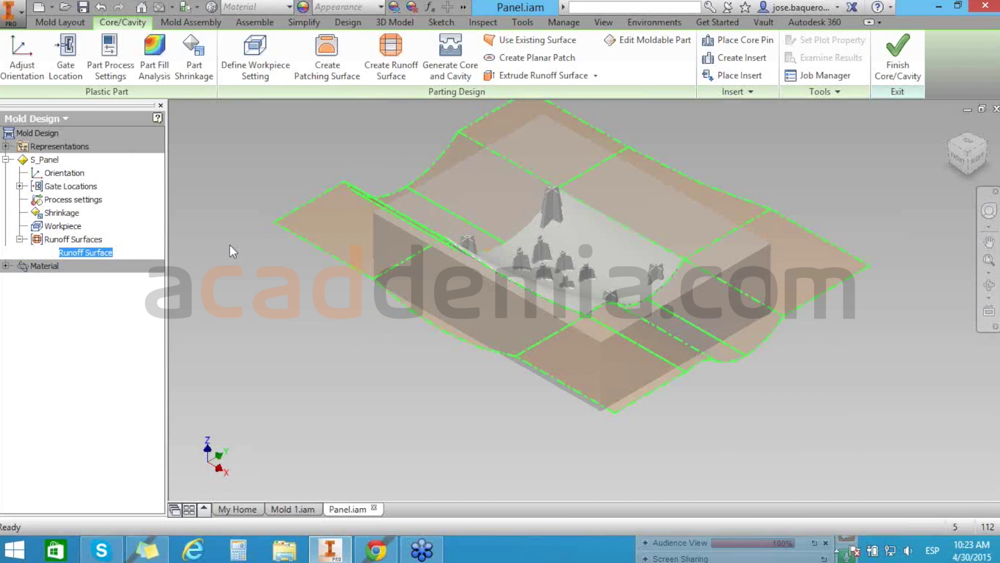
scroll(207, 250, down, 2)
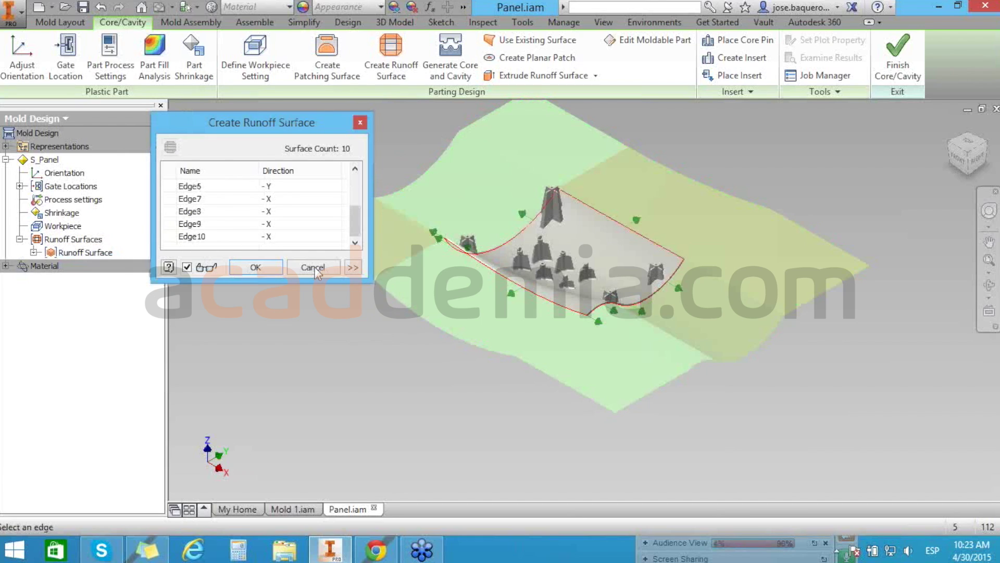
Restart Generate Core and Cavity, check the parting diagnostics for problems, and preview the two bodies.
click(424, 66)
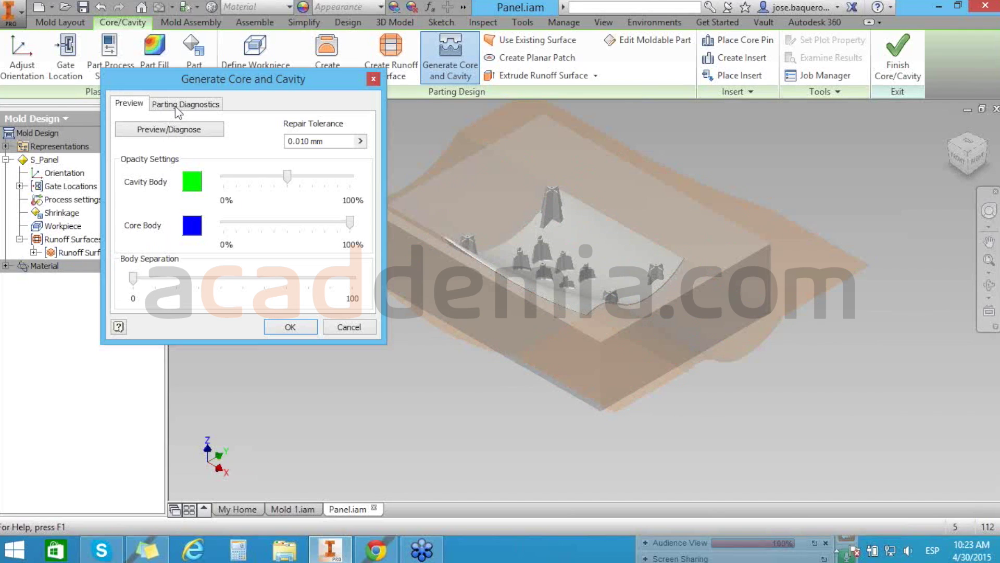
click(178, 106)
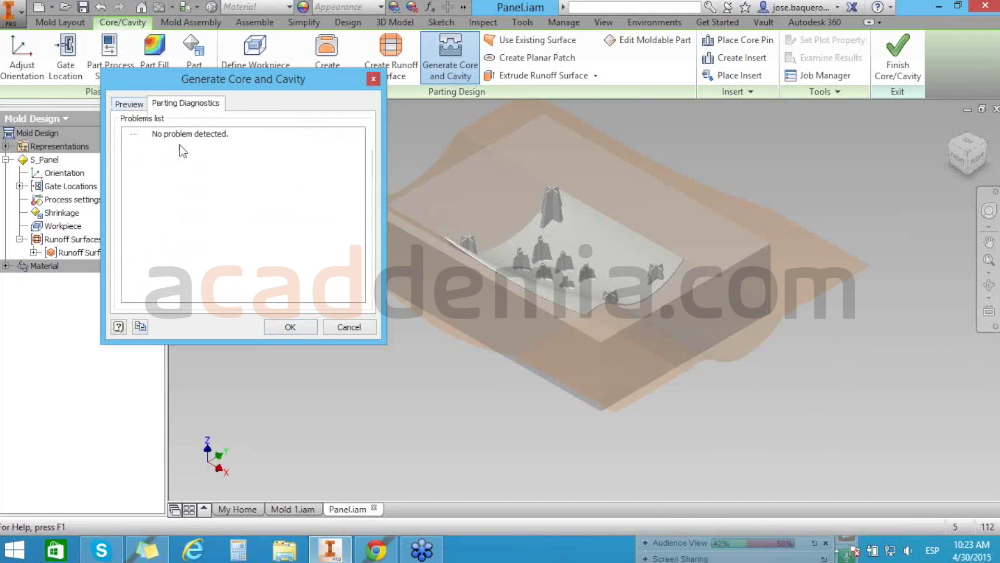
key(ctrl+Tab)
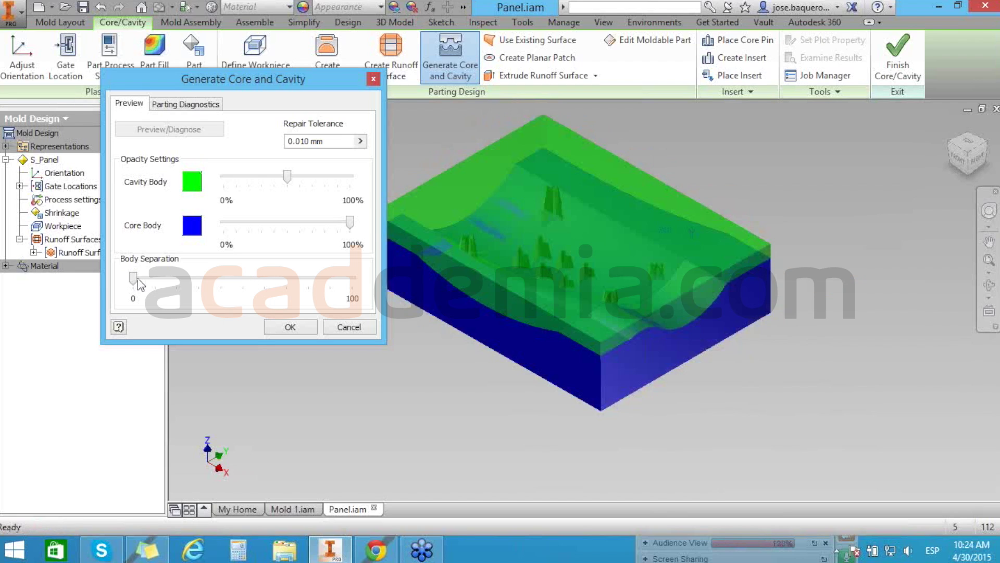
Separate the core and cavity bodies by about two thirds of the Body Separation range and examine their facing surfaces.
drag(139, 284, 278, 279)
drag(508, 326, 635, 145)
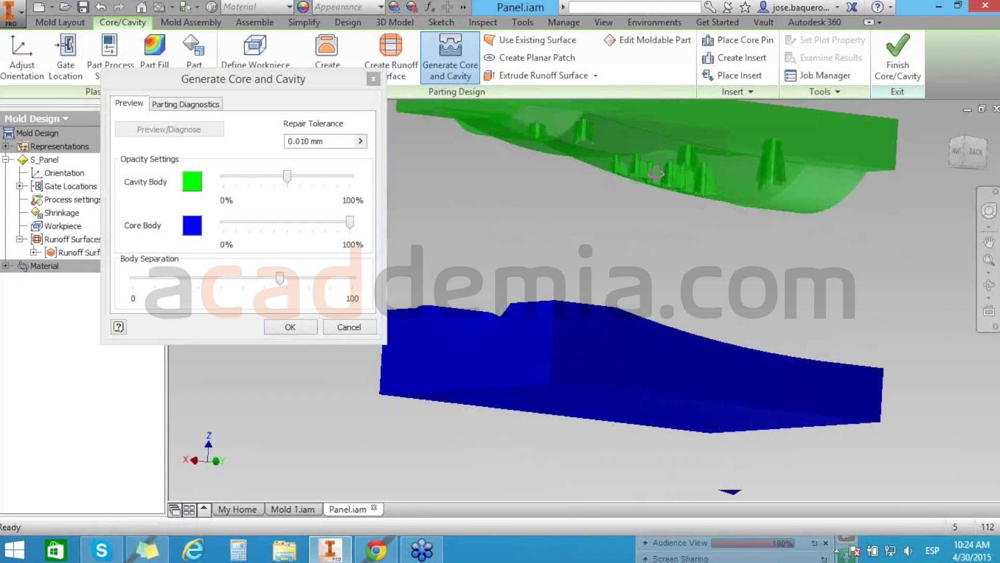
drag(656, 172, 620, 154)
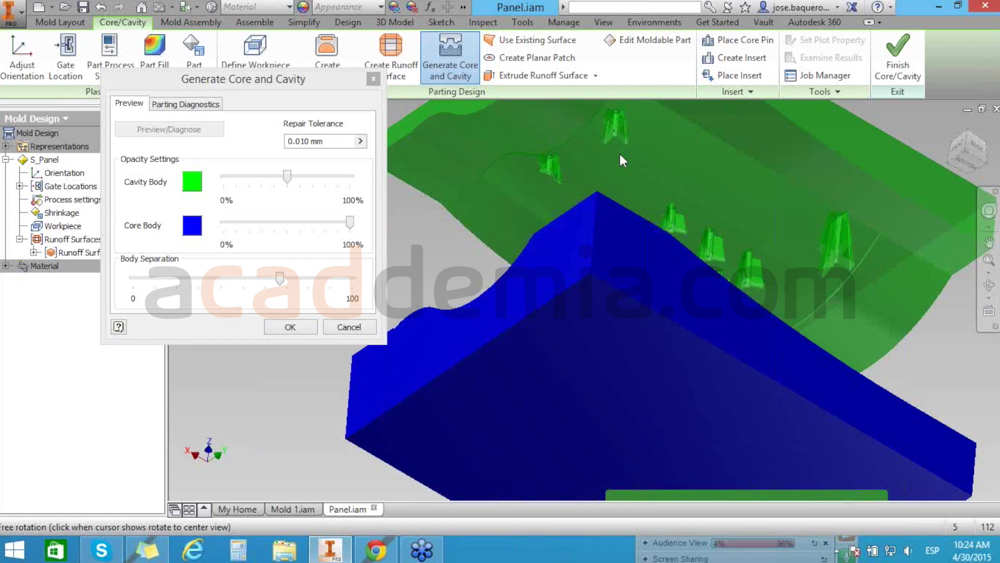
scroll(620, 155, up, 6)
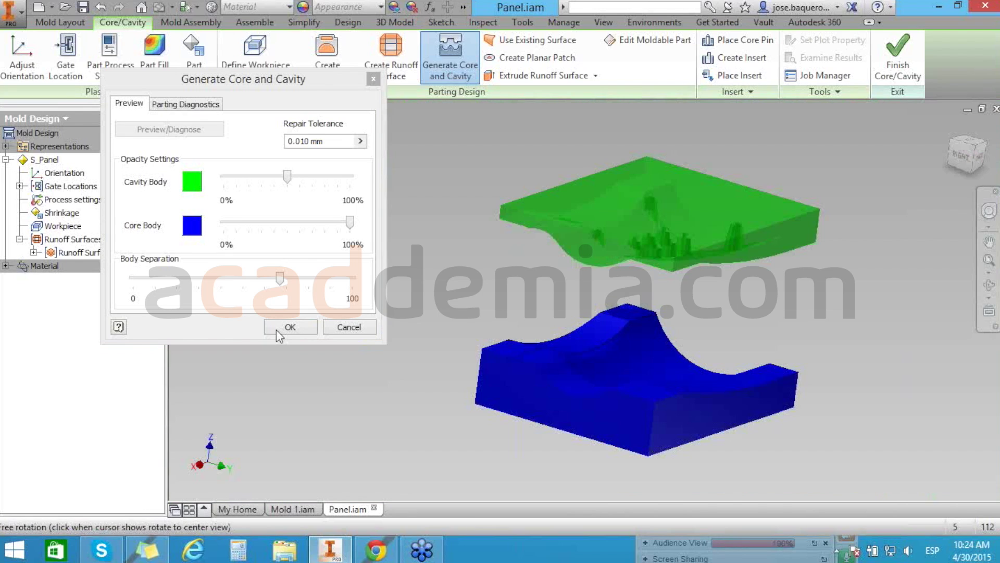
Generate the core and cavity for S_Panel, and open the resulting cavity part in its own window.
click(276, 329)
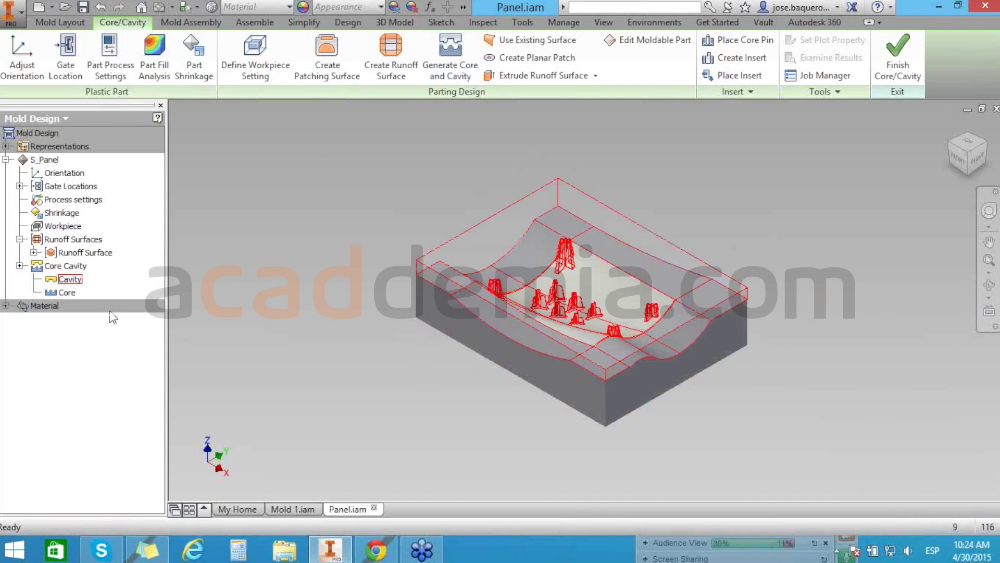
right_click(70, 280)
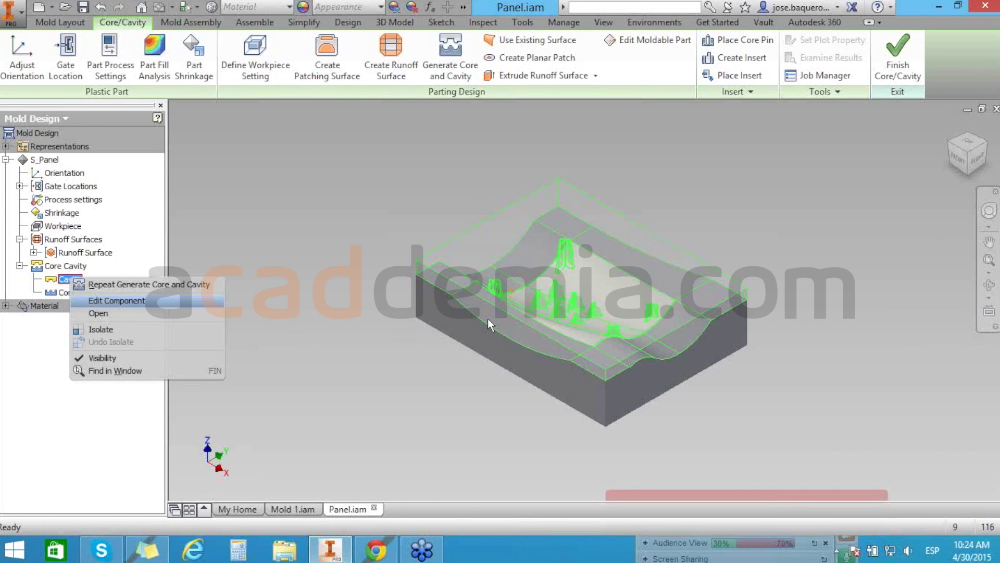
key(Return)
key(F6)
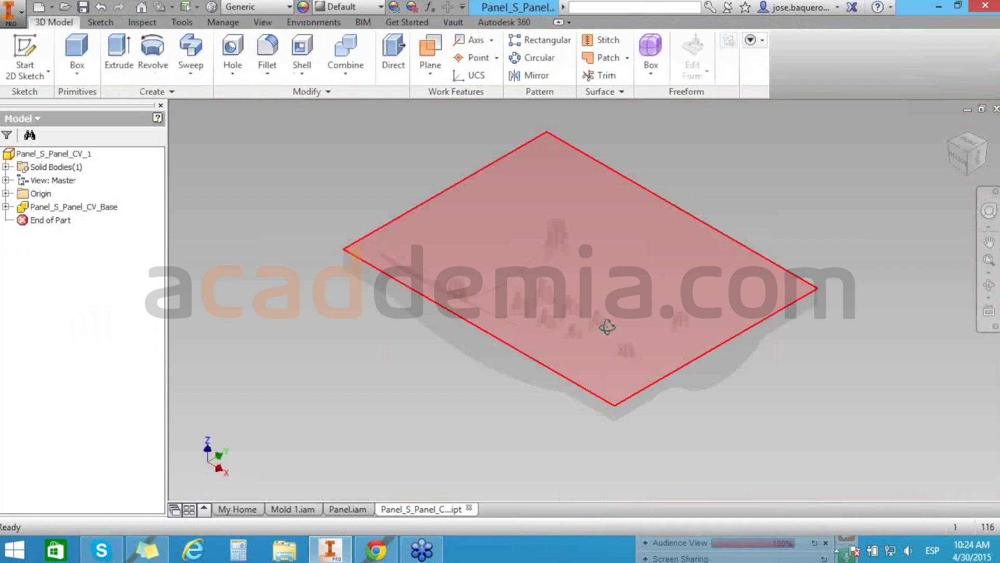
Examine the cavity part's molding faces and outer block from several angles, and close the part, saving its changes.
shift+middle_drag(607, 327, 620, 233)
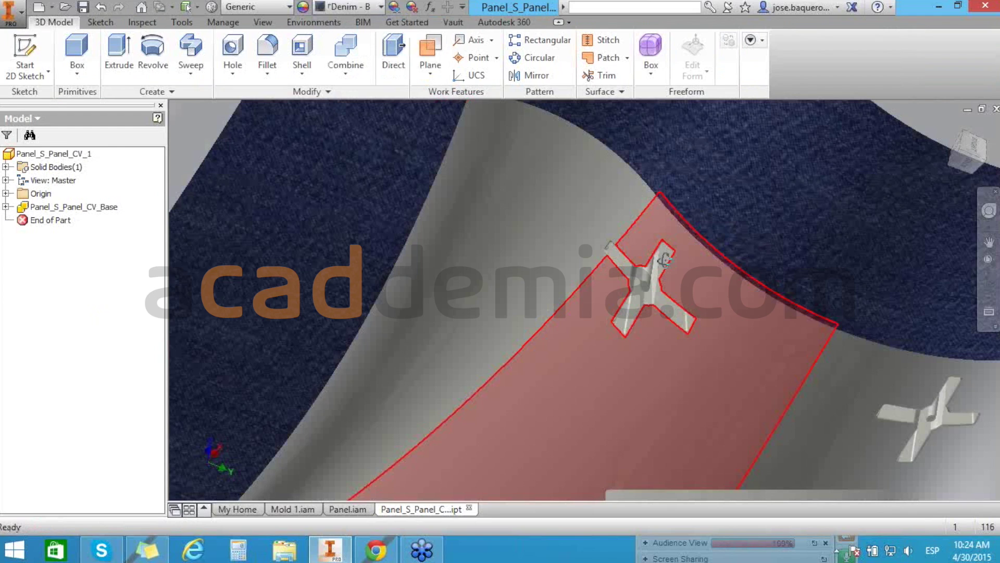
shift+middle_drag(665, 260, 552, 147)
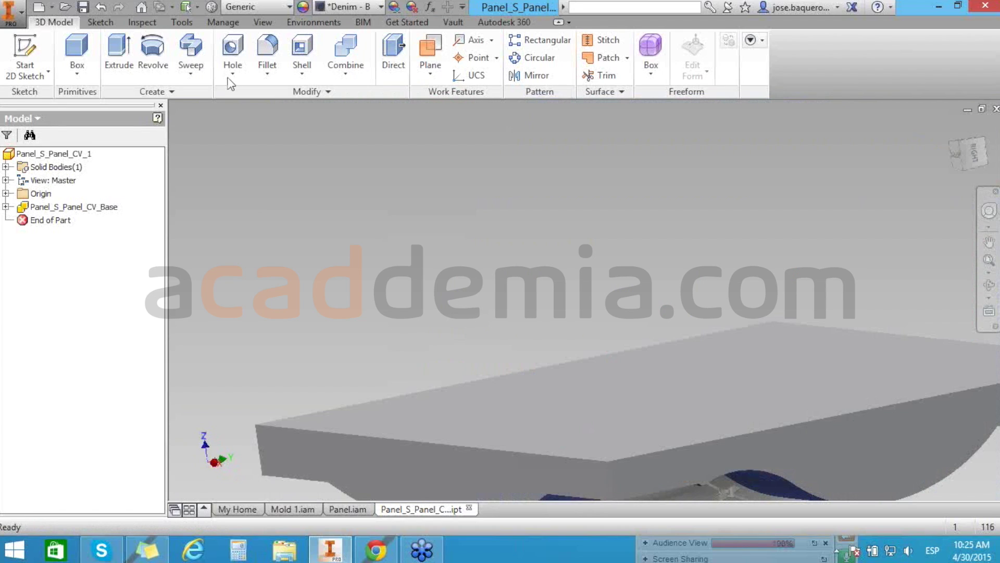
click(232, 65)
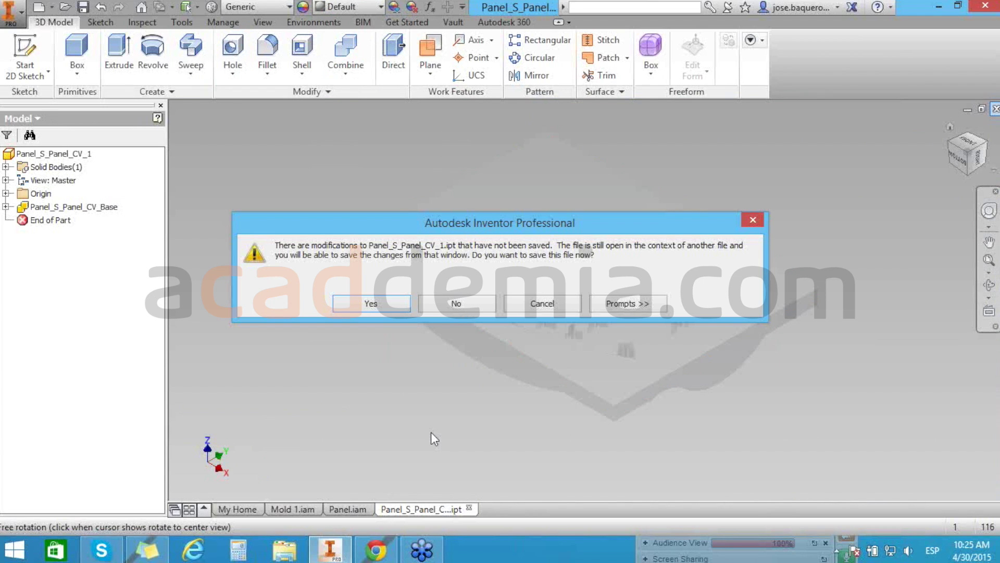
key(Return)
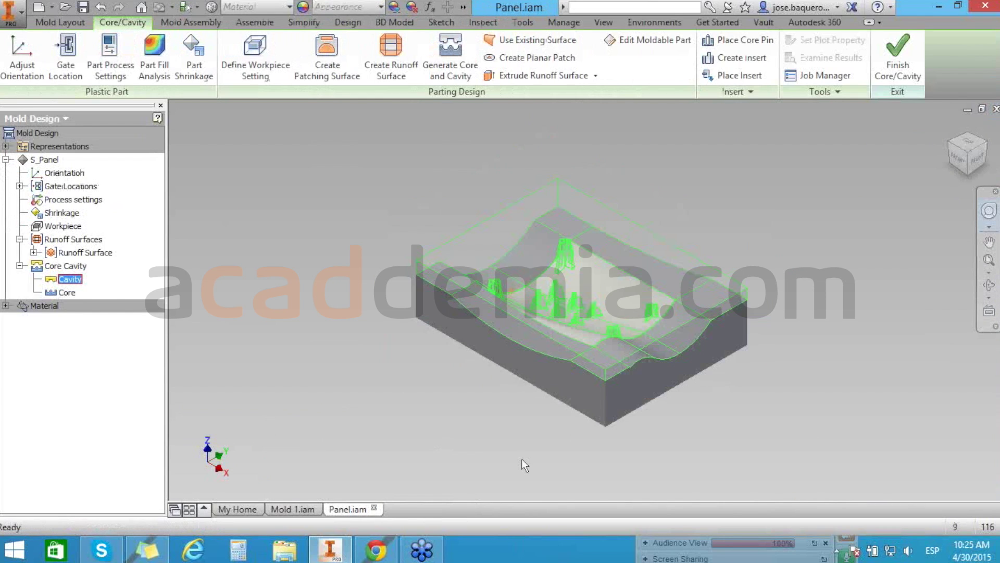
Clear the cavity selection in the mold assembly and finish the Core/Cavity environment to return to the mold layout.
click(521, 458)
scroll(396, 337, up, 2)
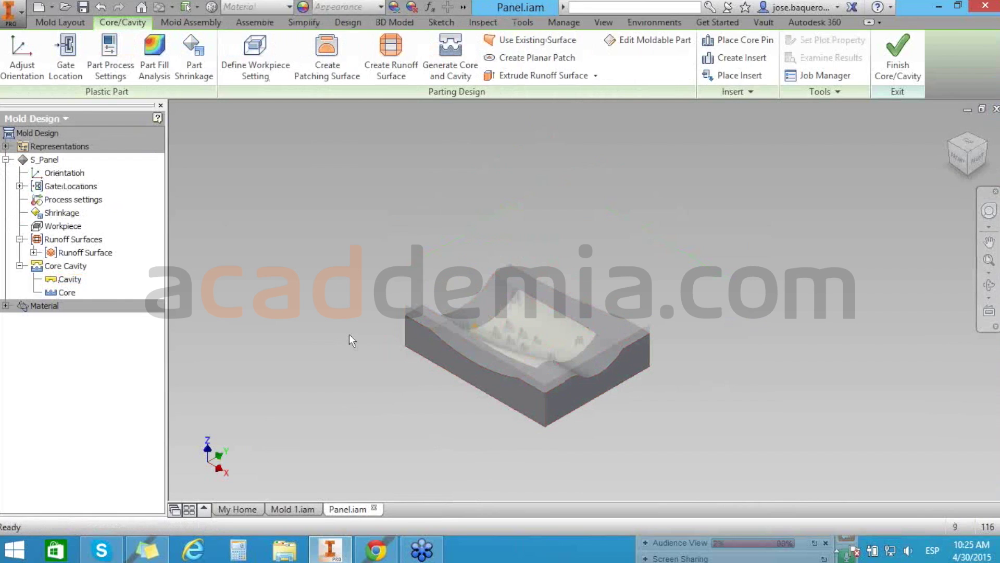
click(62, 44)
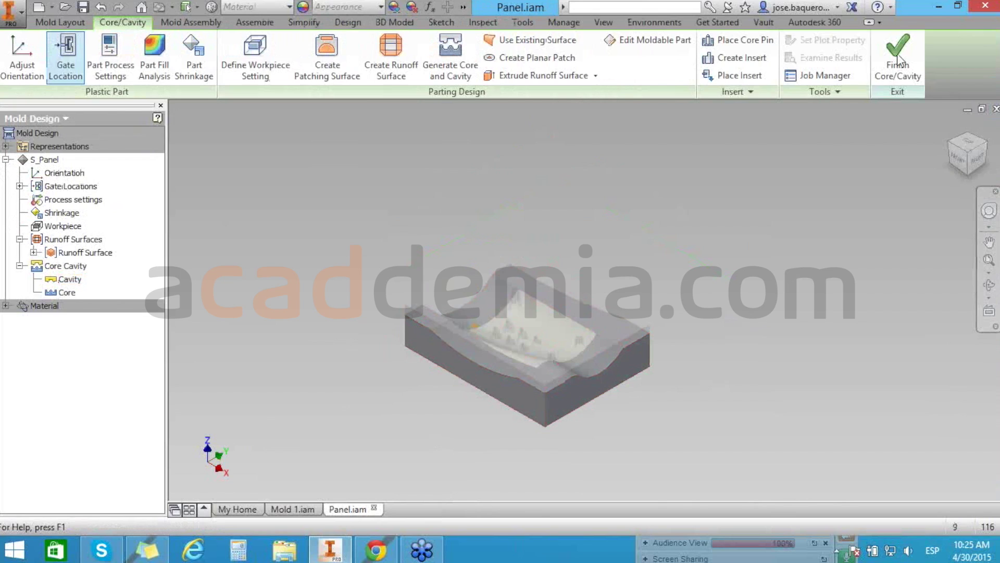
click(897, 59)
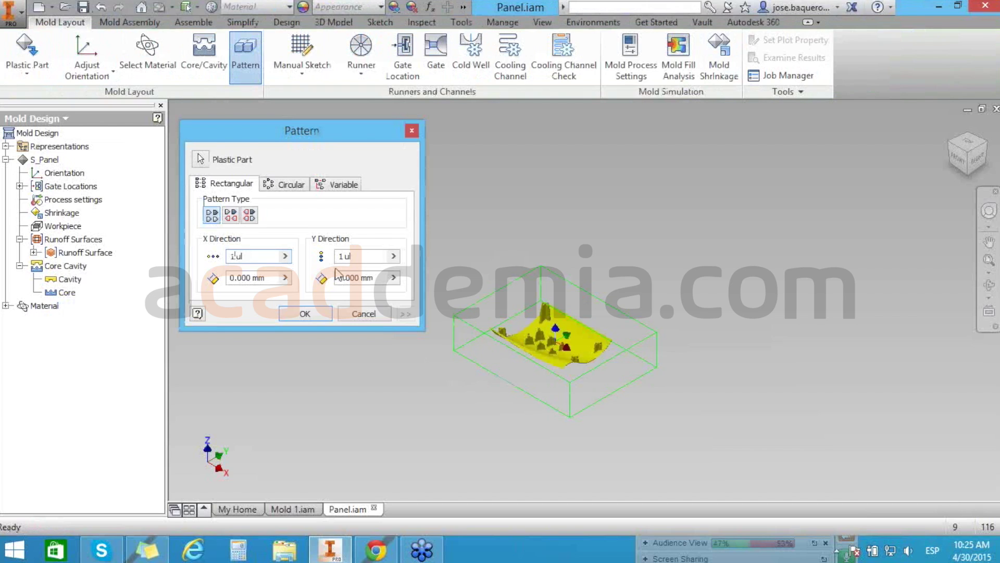
Define a rectangular pattern of the plastic part with 2 instances in the X direction spaced 450 mm apart.
key(BackSpace)
text(2)
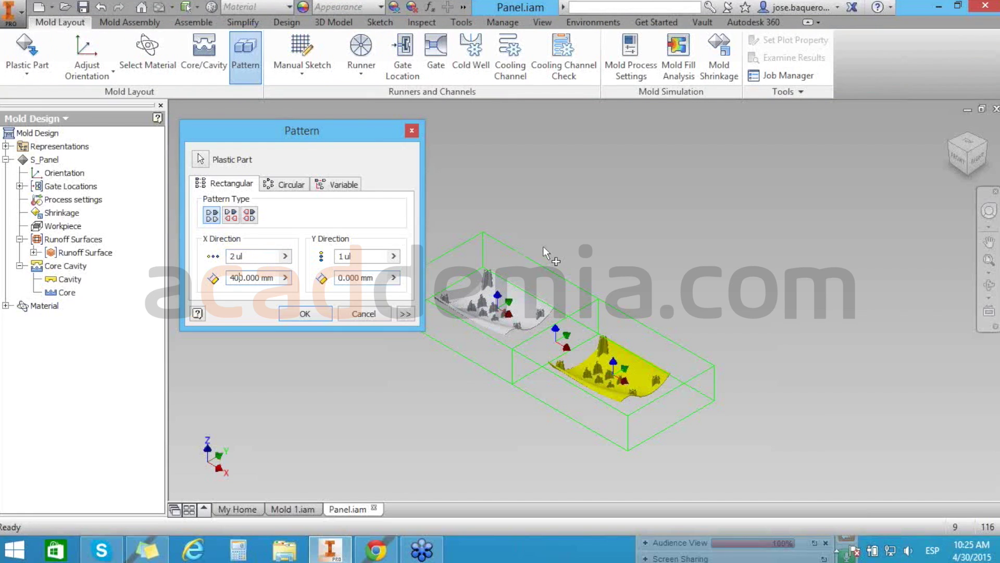
key(BackSpace)
text(5)
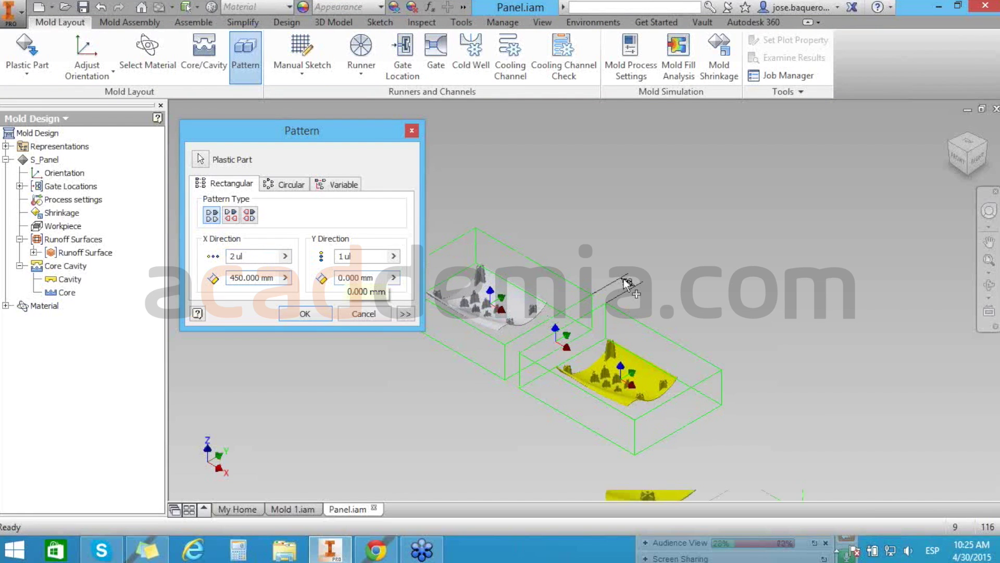
Set the gap dimension between the two patterned workpieces to 50 mm and create the pattern.
scroll(628, 284, up, 3)
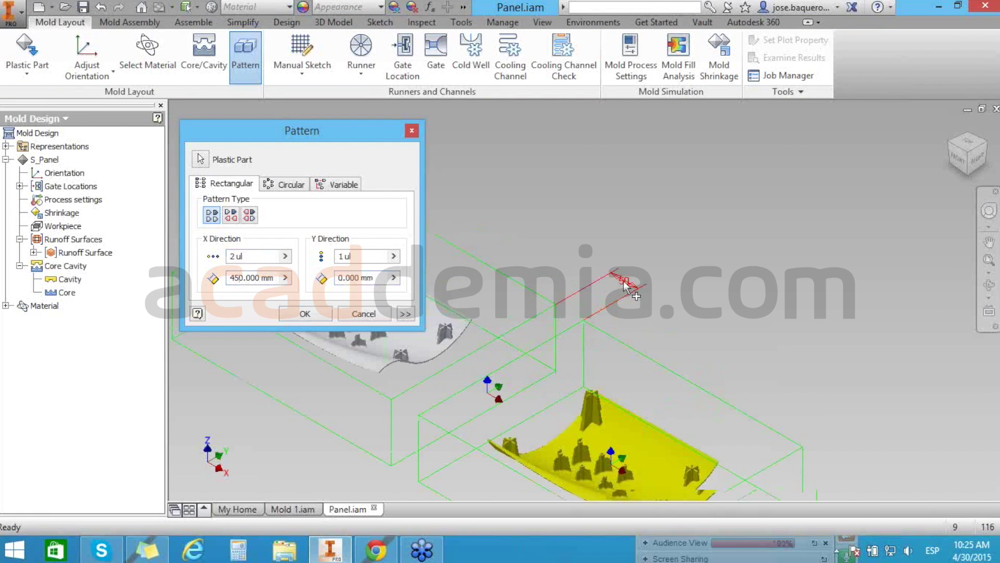
drag(628, 285, 644, 293)
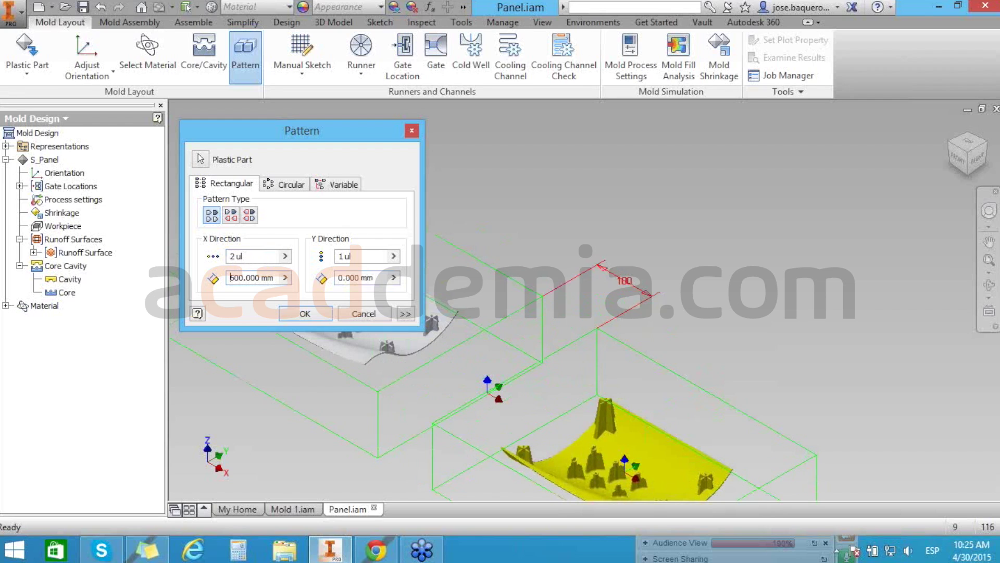
double_click(628, 280)
text(5)
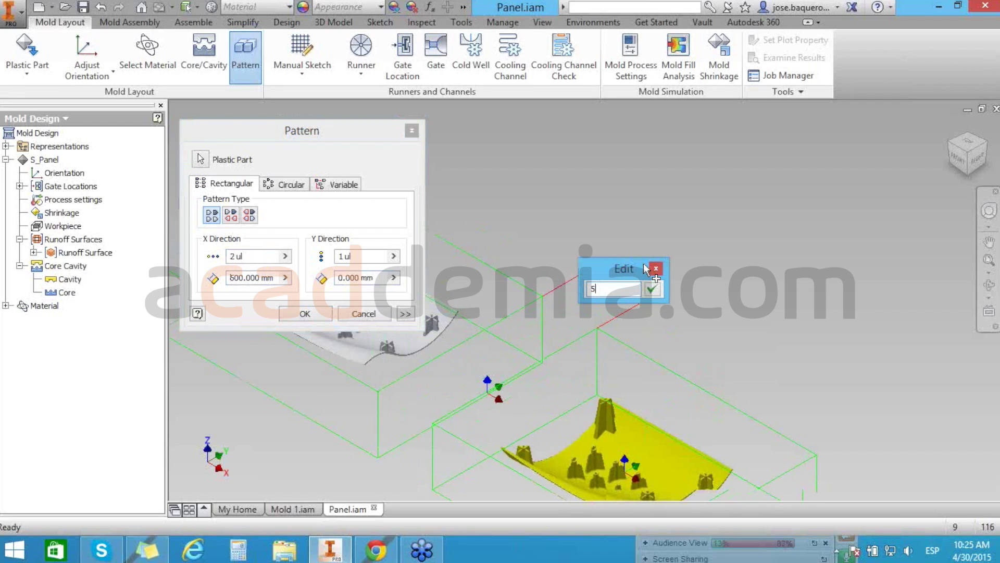
text(0)
key(Return)
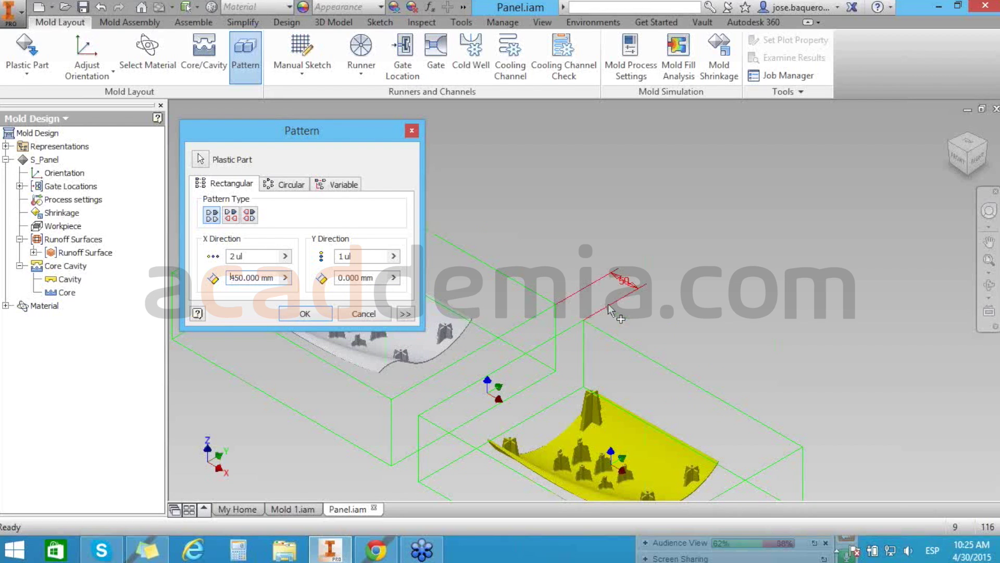
click(307, 313)
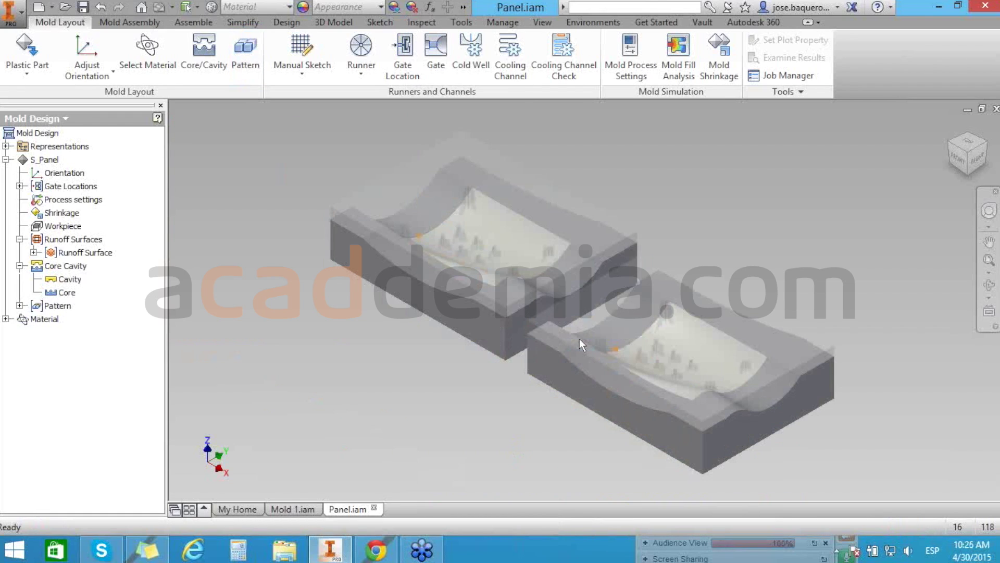
Edit the S_Panel pattern and change its pattern type so that one instance is rotated to face the other.
click(416, 392)
click(527, 323)
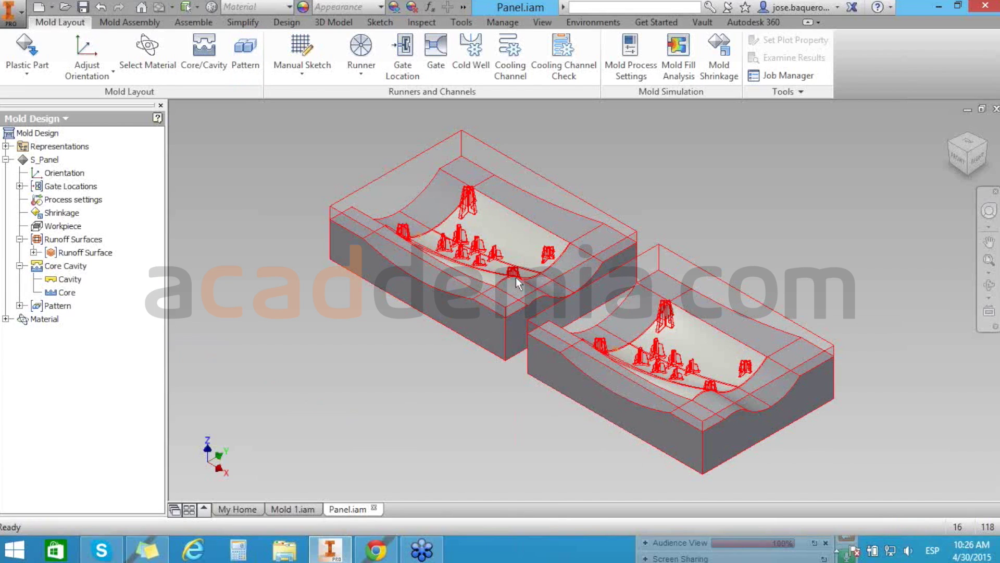
shift+middle_drag(476, 377, 477, 376)
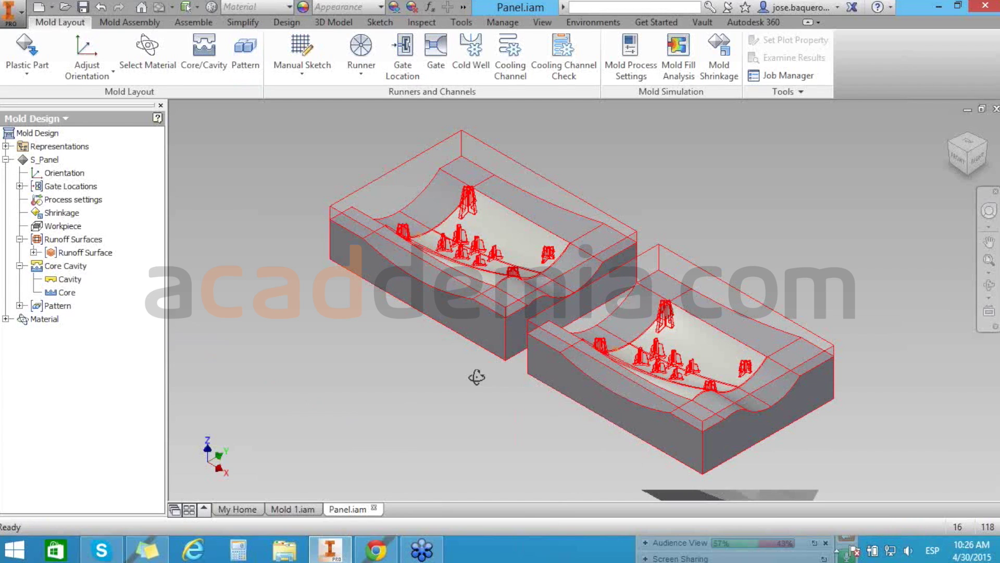
shift+middle_drag(477, 377, 567, 334)
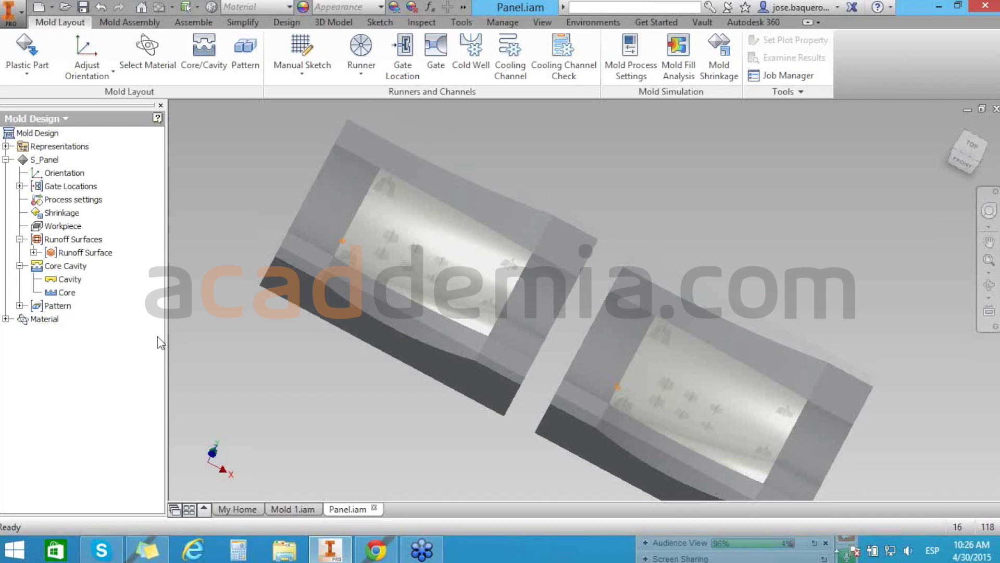
click(20, 306)
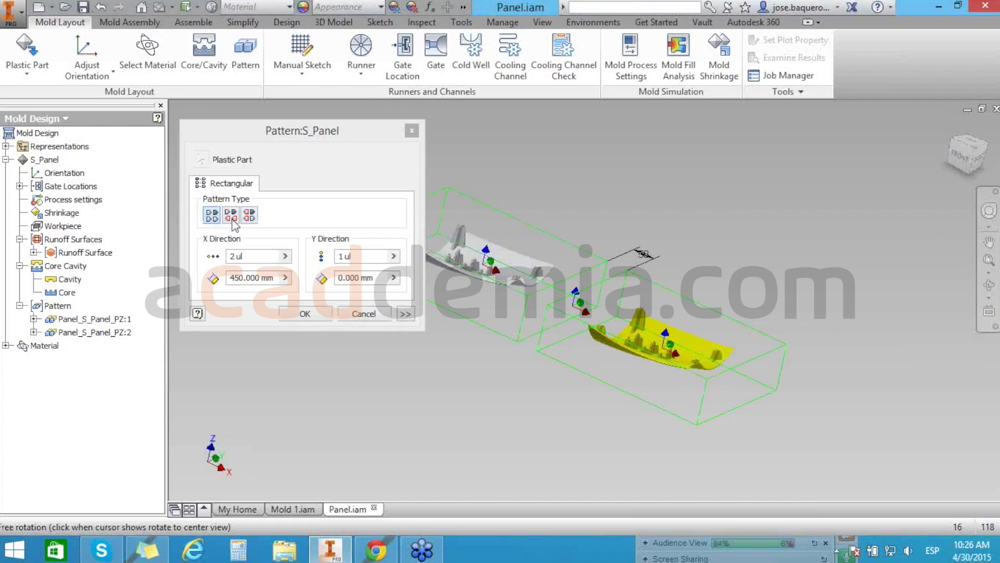
click(232, 218)
click(211, 216)
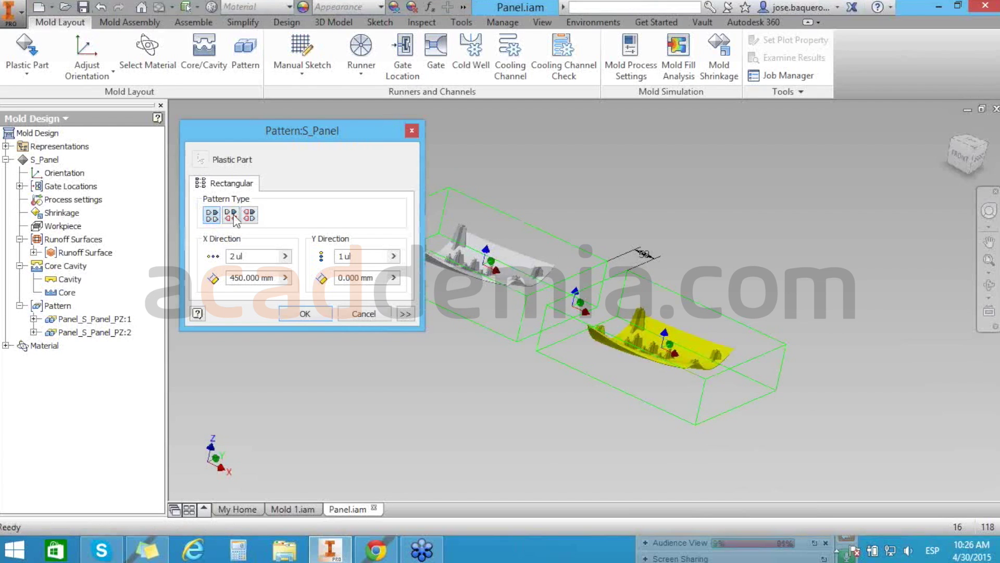
click(252, 216)
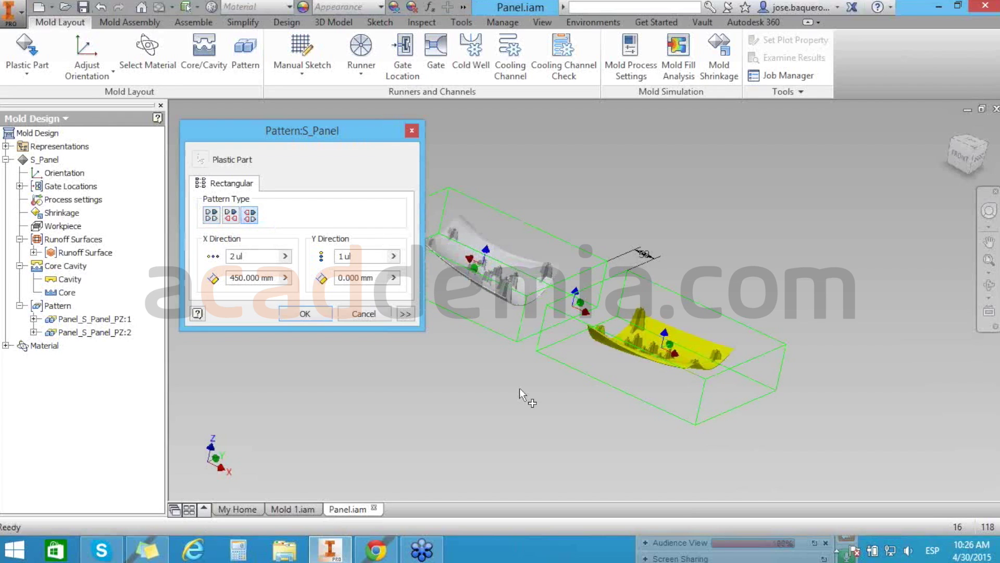
shift+middle_drag(520, 388, 562, 354)
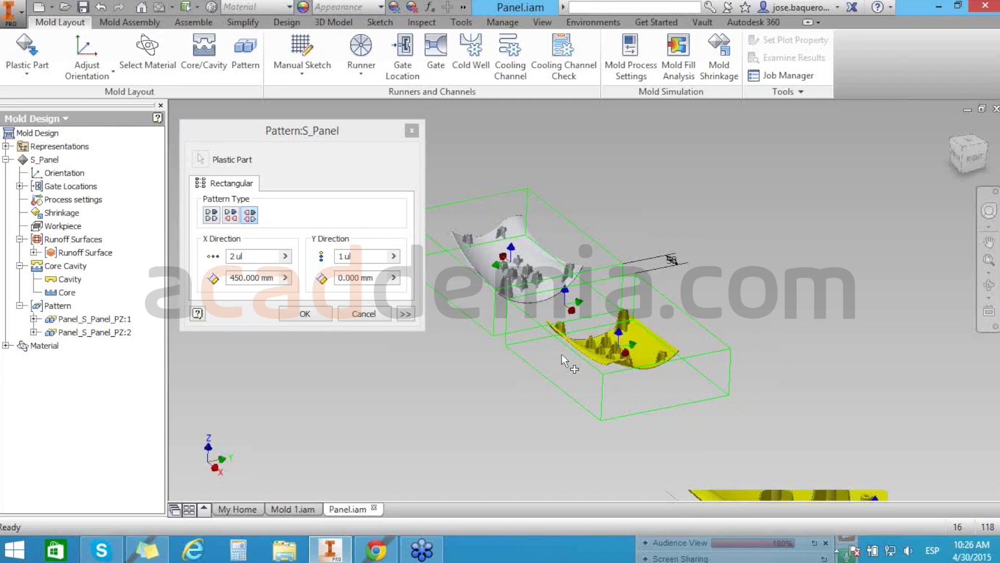
scroll(562, 354, up, 5)
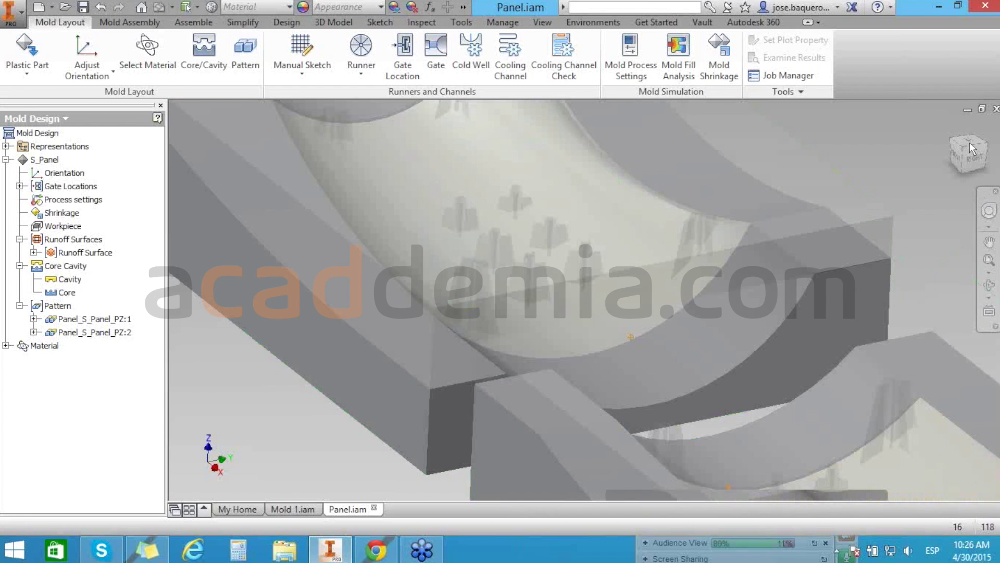
Inspect the two facing workpieces from above and in the home view, and collapse the S_Panel tree branches.
drag(970, 142, 963, 144)
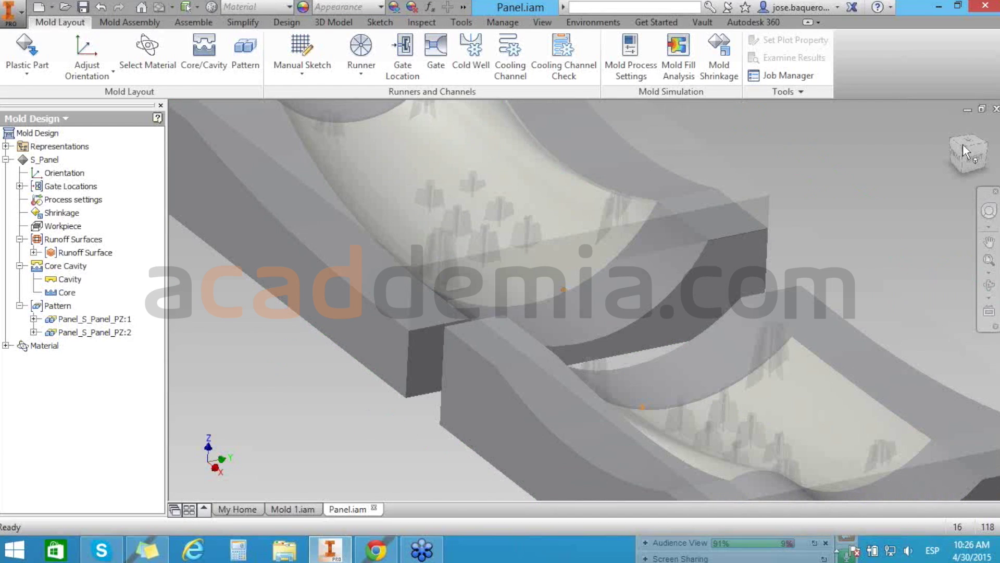
key(F4)
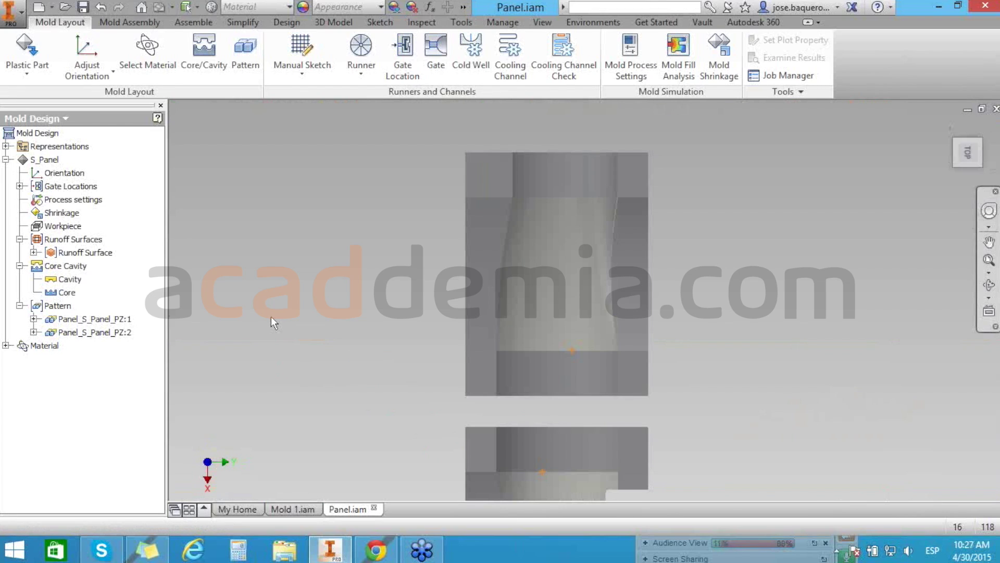
key(F6)
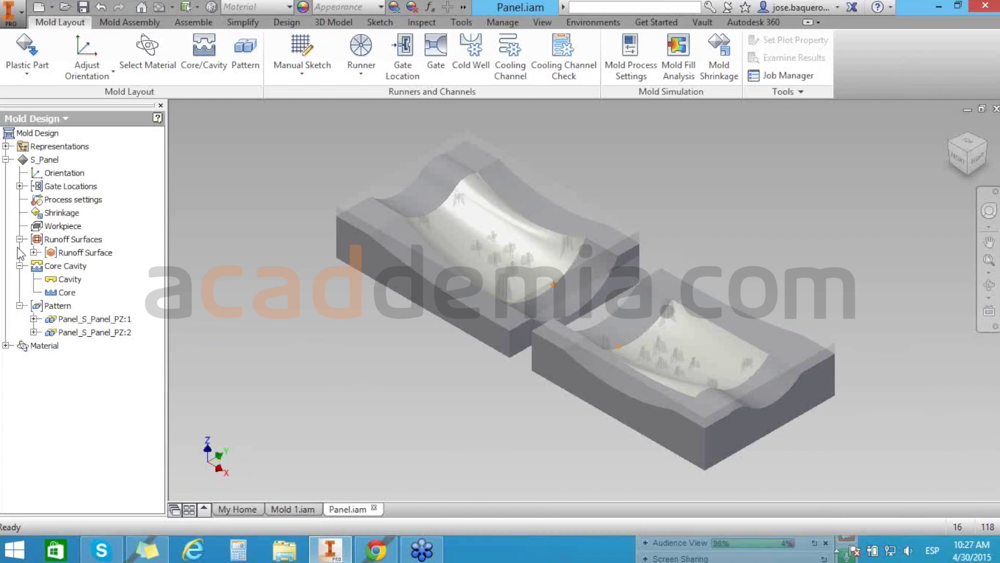
click(19, 266)
click(20, 278)
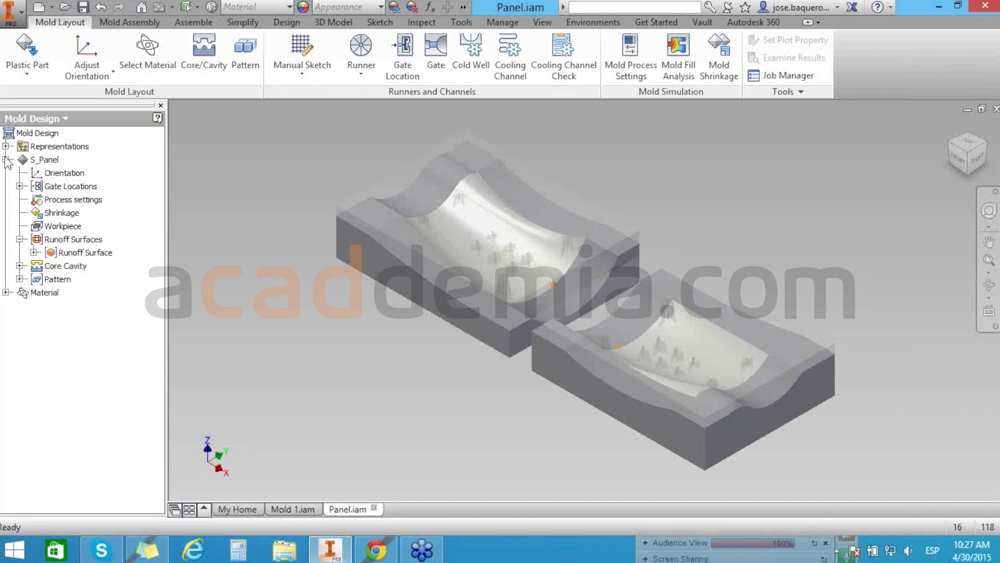
click(20, 239)
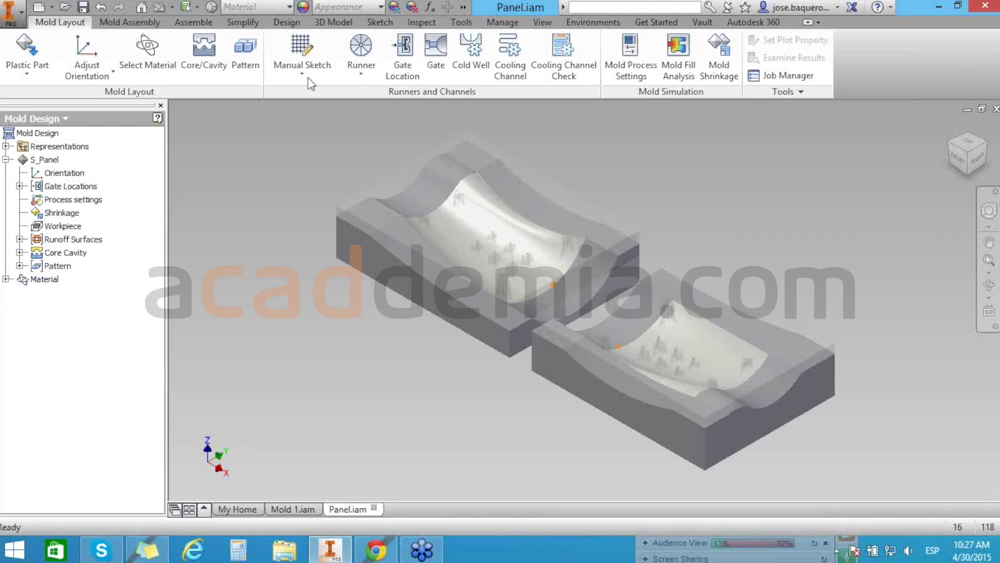
Start an automatic runner sketch, compare the available balance types, and choose S Balance with Pattern 1.
click(308, 77)
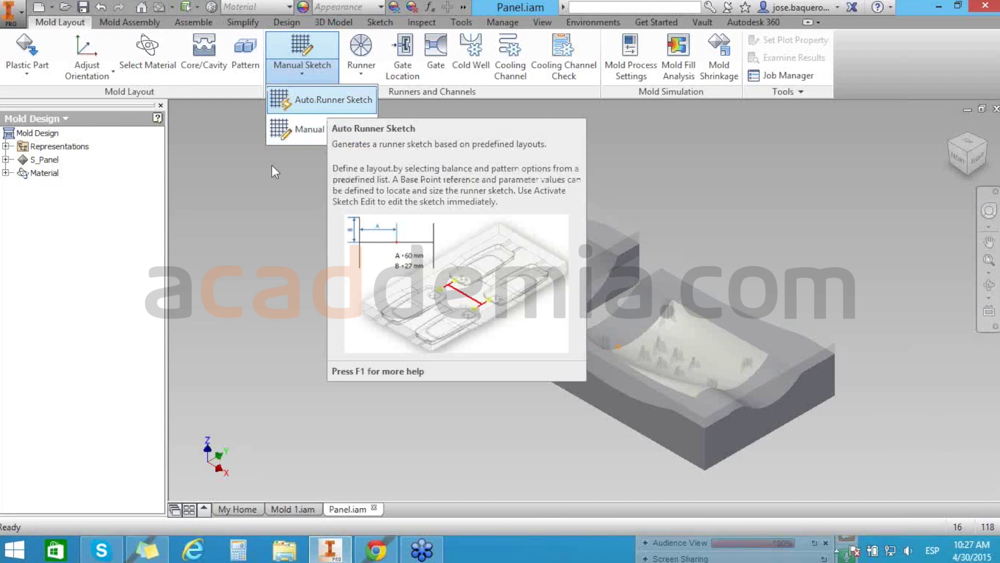
click(321, 100)
click(199, 165)
click(200, 187)
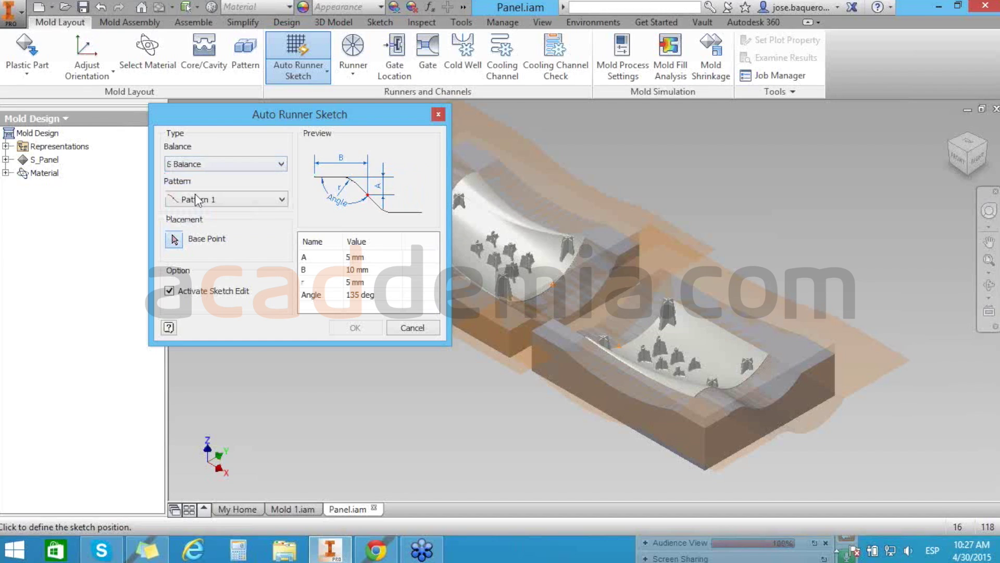
scroll(195, 194, down, 1)
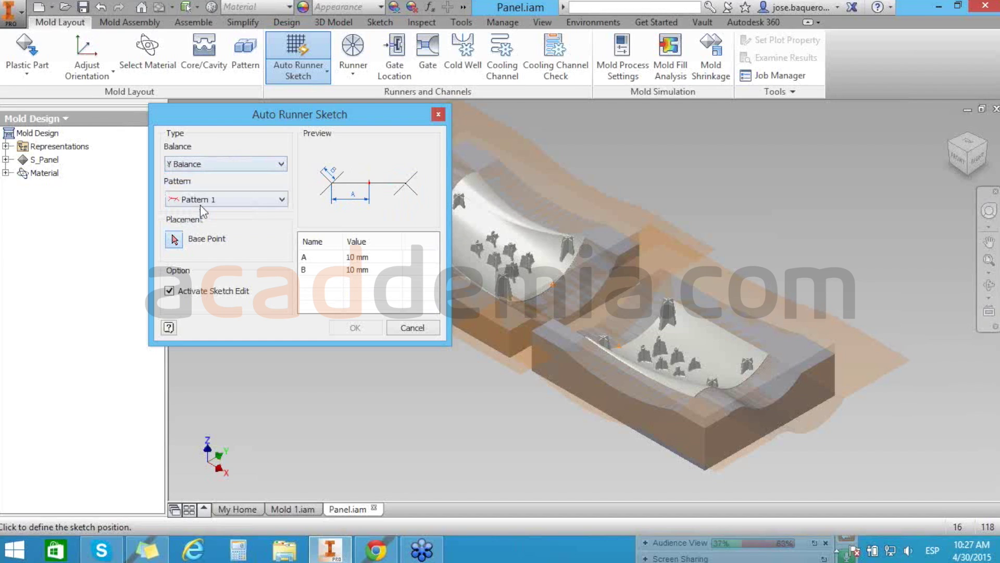
key(Down)
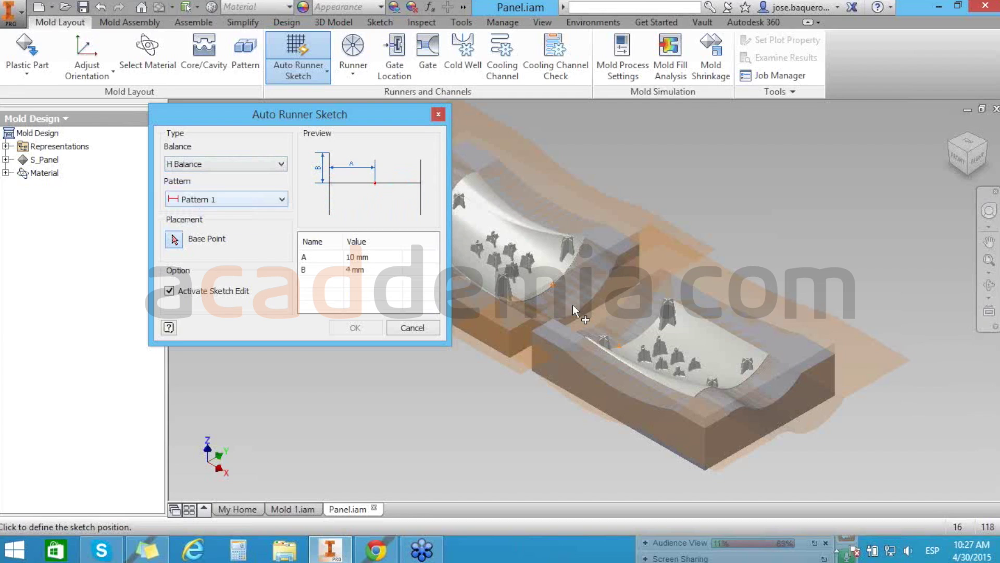
click(573, 304)
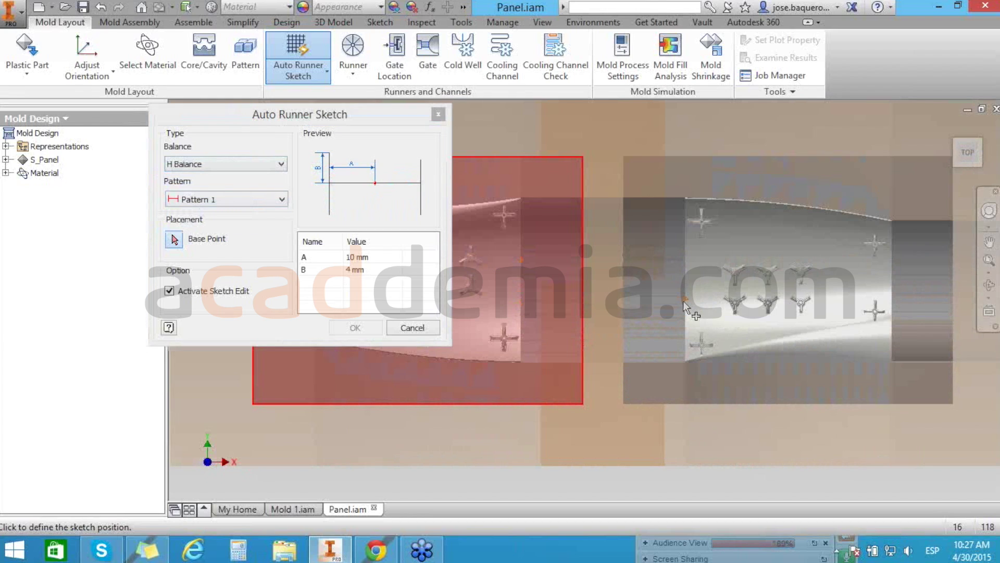
click(683, 301)
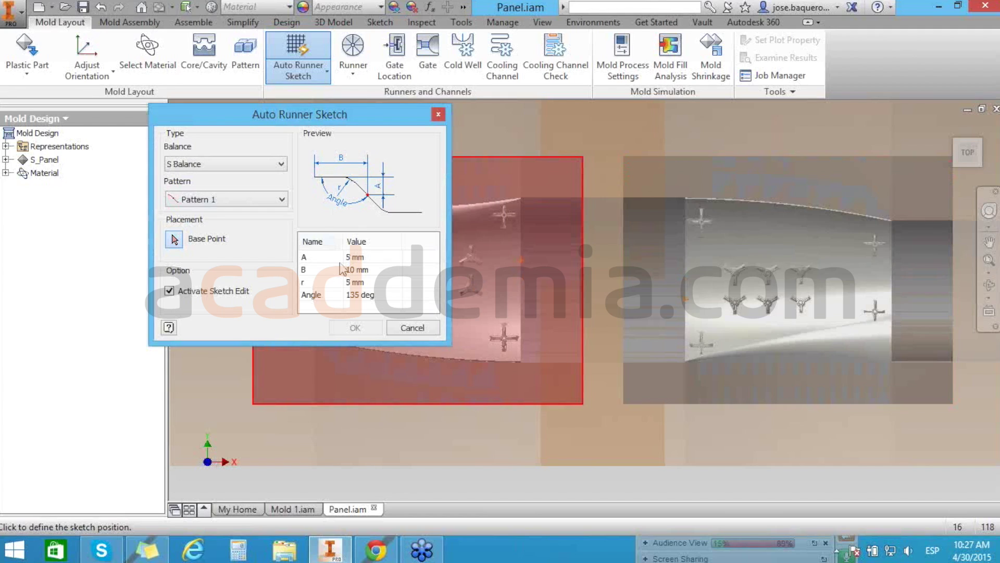
Place the runner sketch's base point in the middle of the gap between the two facing workpieces.
click(629, 286)
click(576, 268)
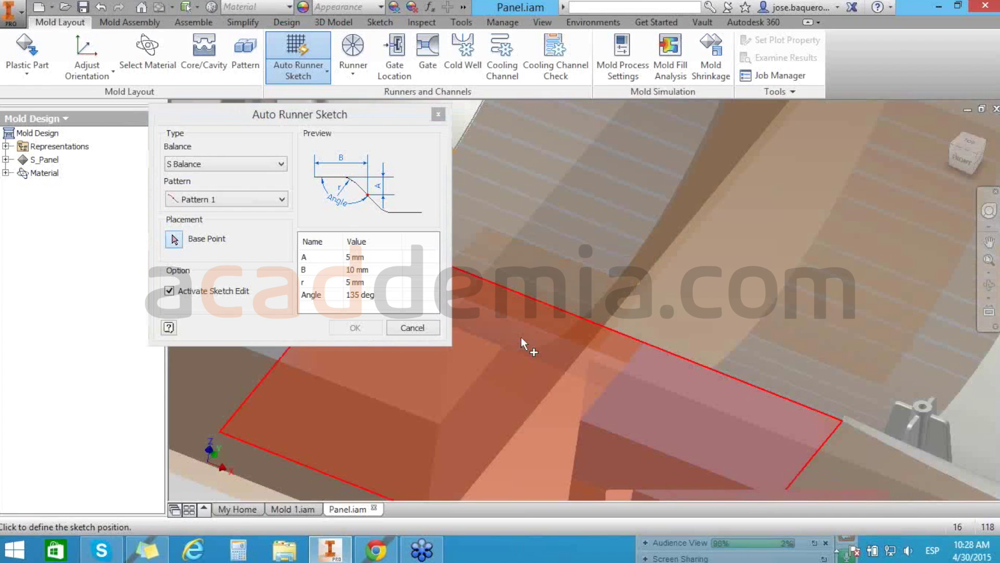
scroll(521, 336, up, 3)
scroll(570, 343, down, 3)
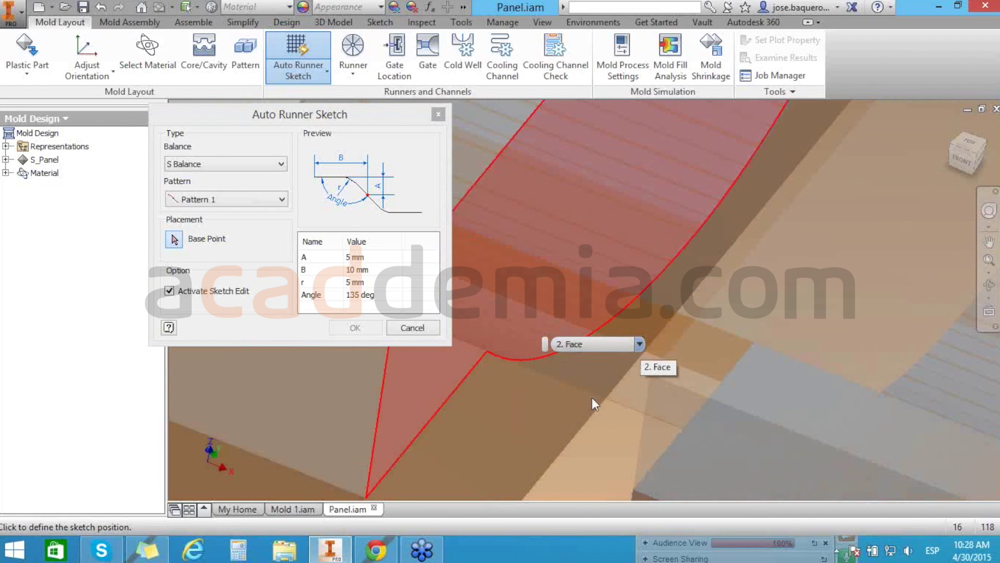
mouse_move(592, 397)
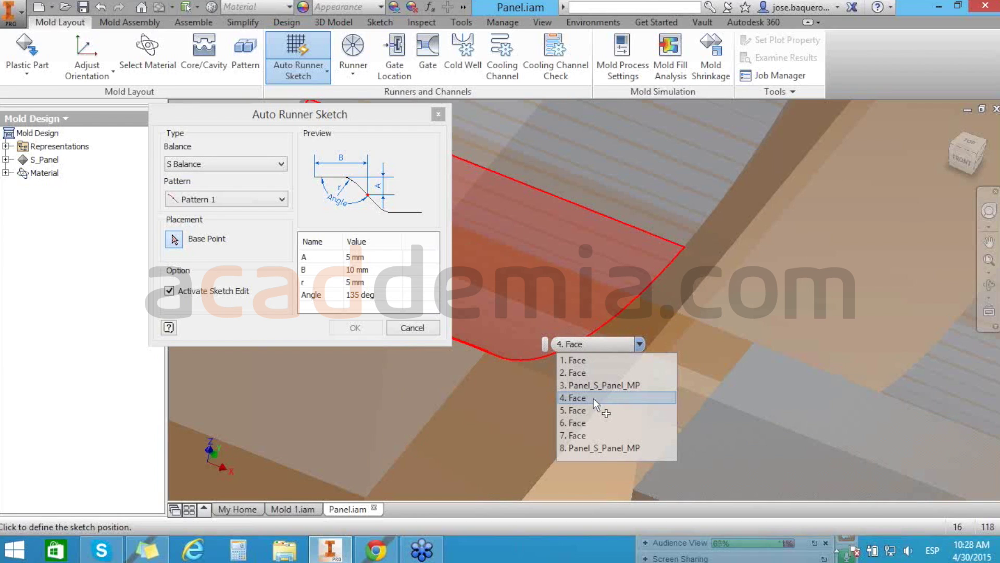
click(593, 399)
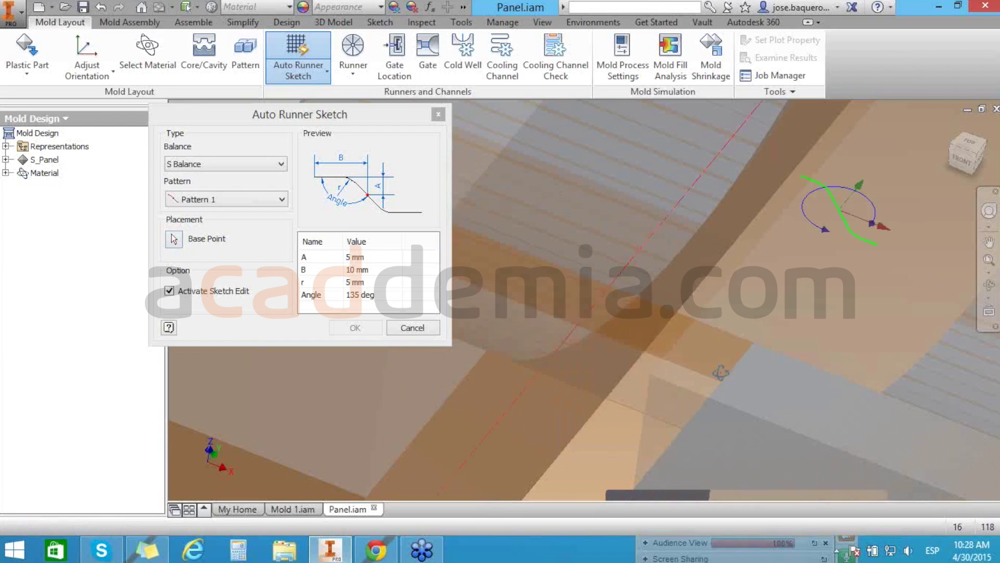
shift+middle_drag(720, 372, 384, 267)
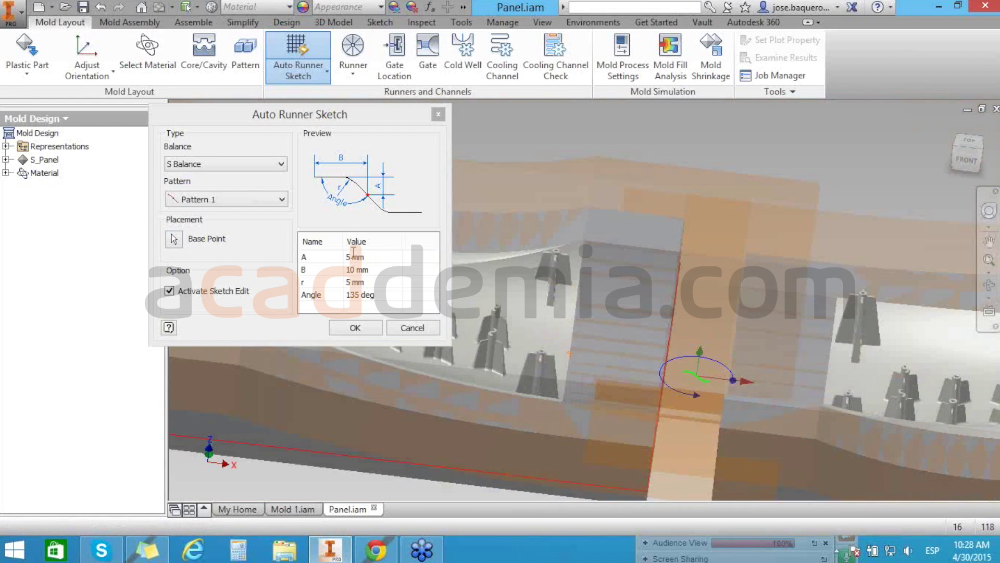
Try a value of 90 mm for the runner layout's A dimension.
click(354, 255)
double_click(348, 256)
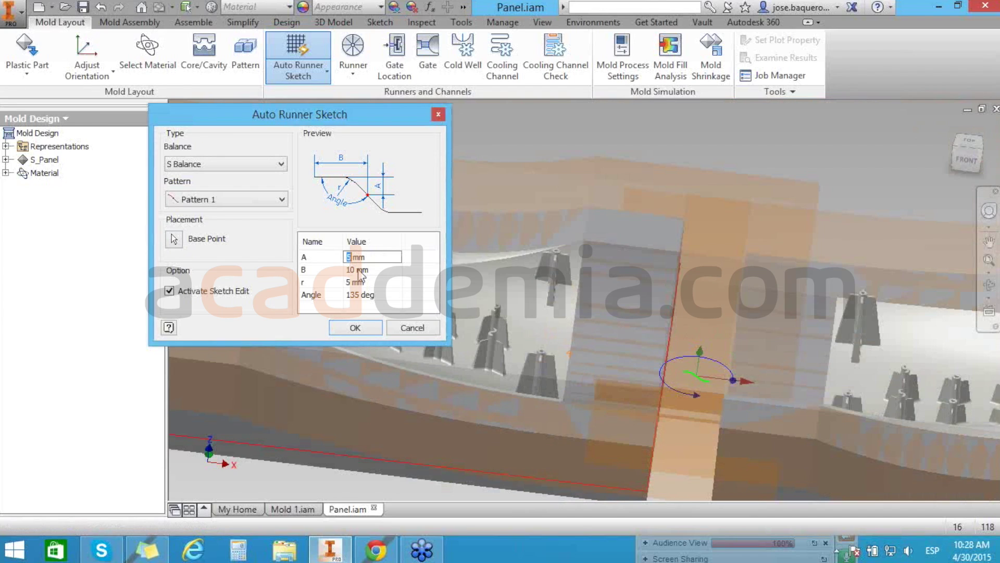
text(90)
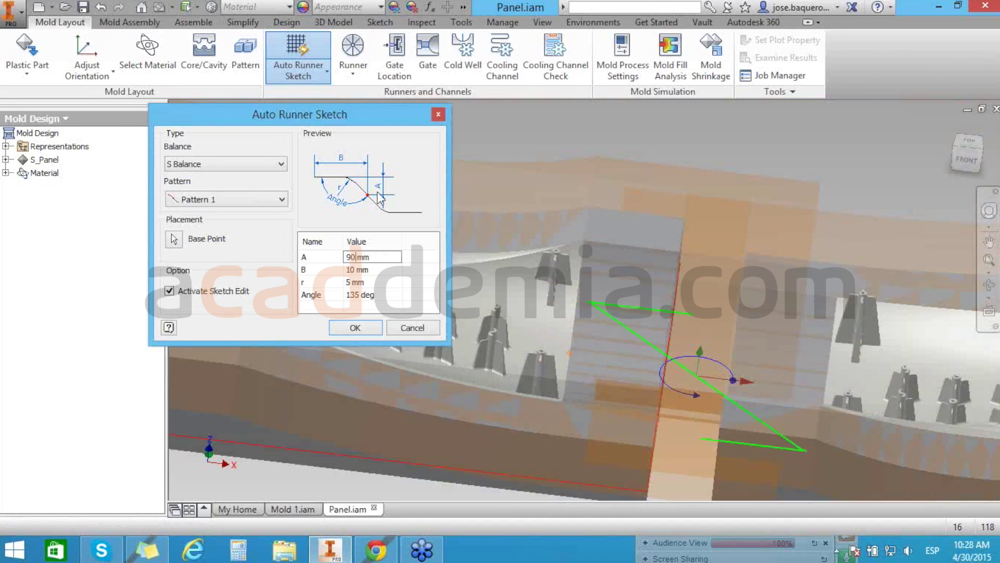
click(342, 270)
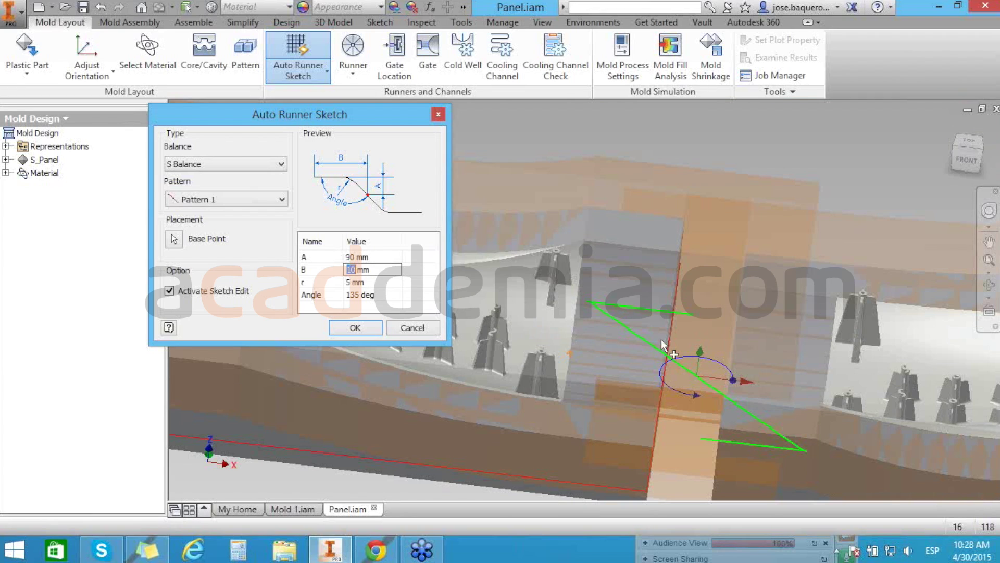
Set the runner layout's A dimension to 24.2 mm and its B dimension to 90 mm.
click(974, 156)
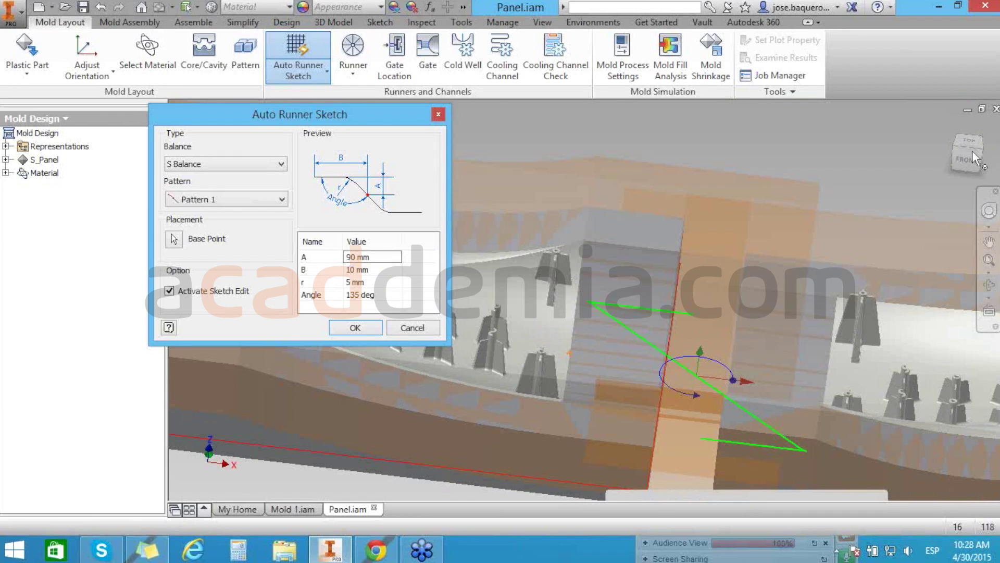
click(973, 157)
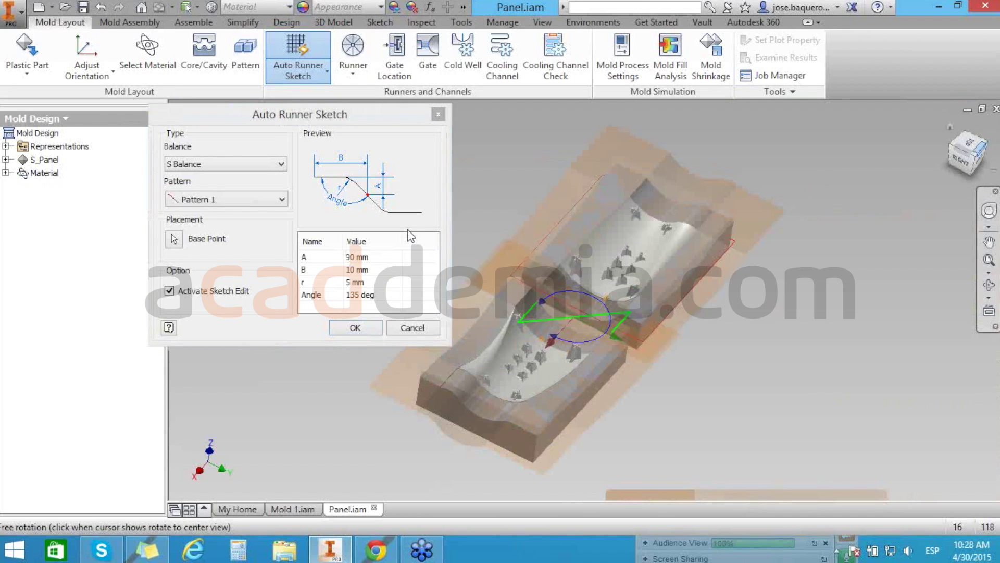
click(351, 257)
click(351, 257)
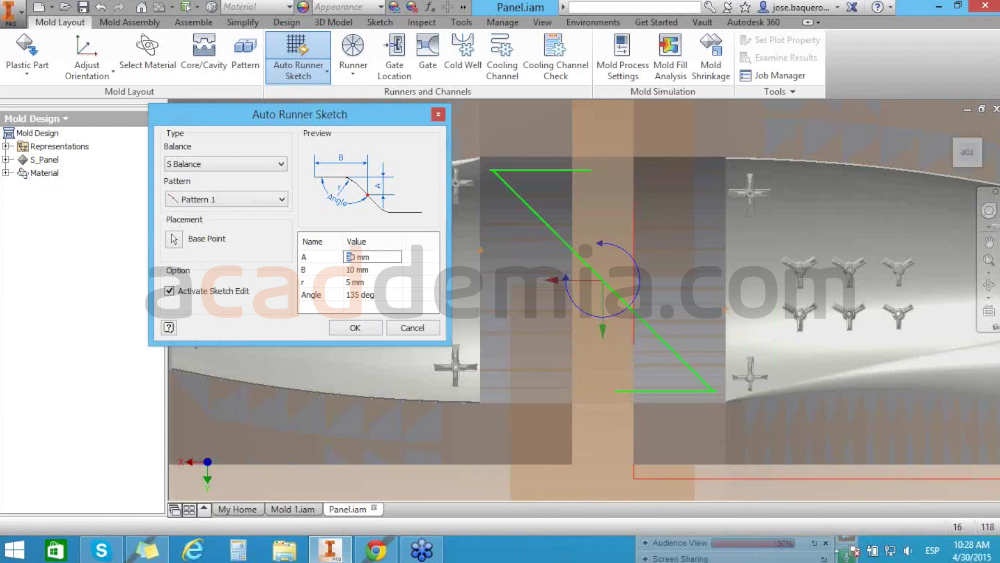
text(2)
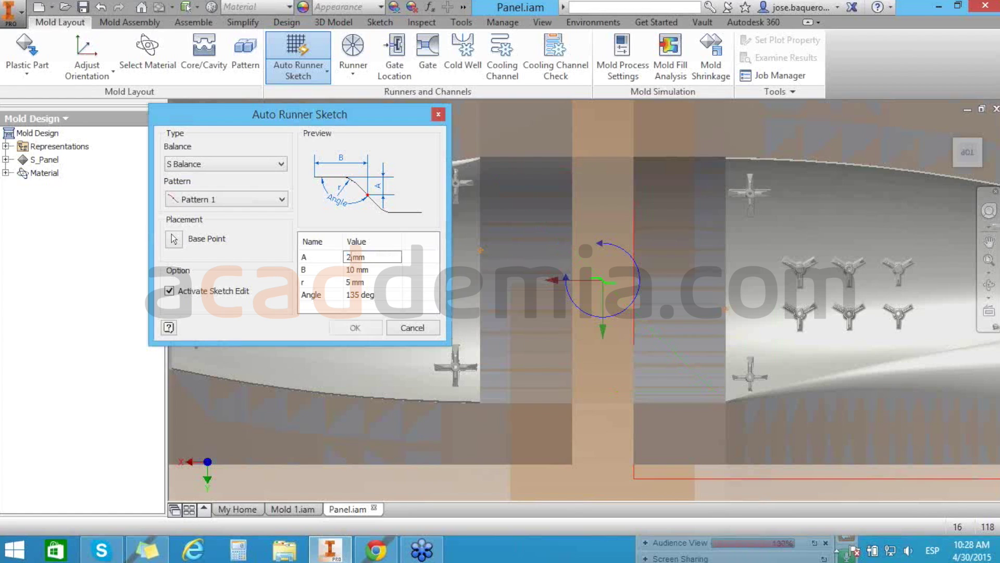
text(4.2)
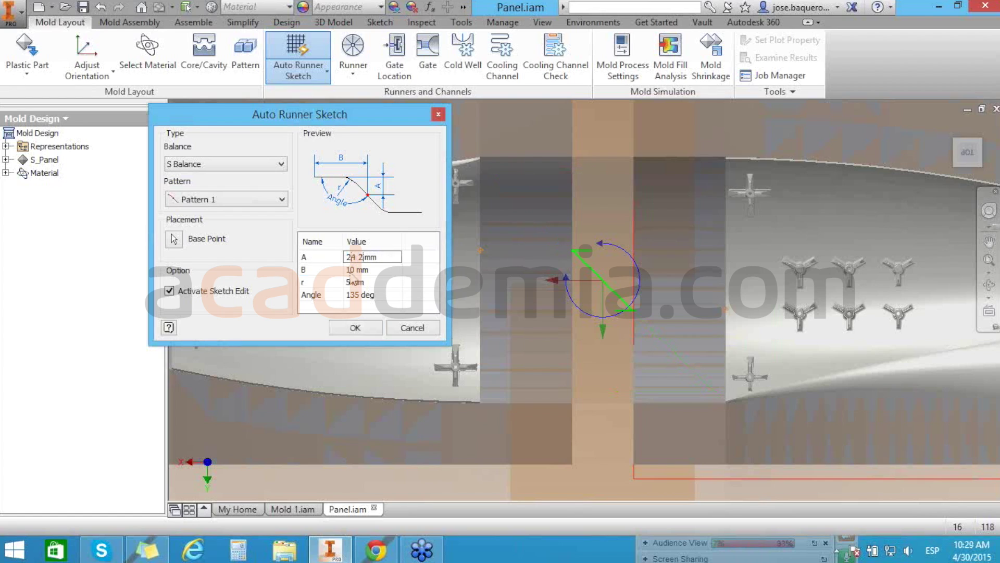
click(333, 271)
click(333, 271)
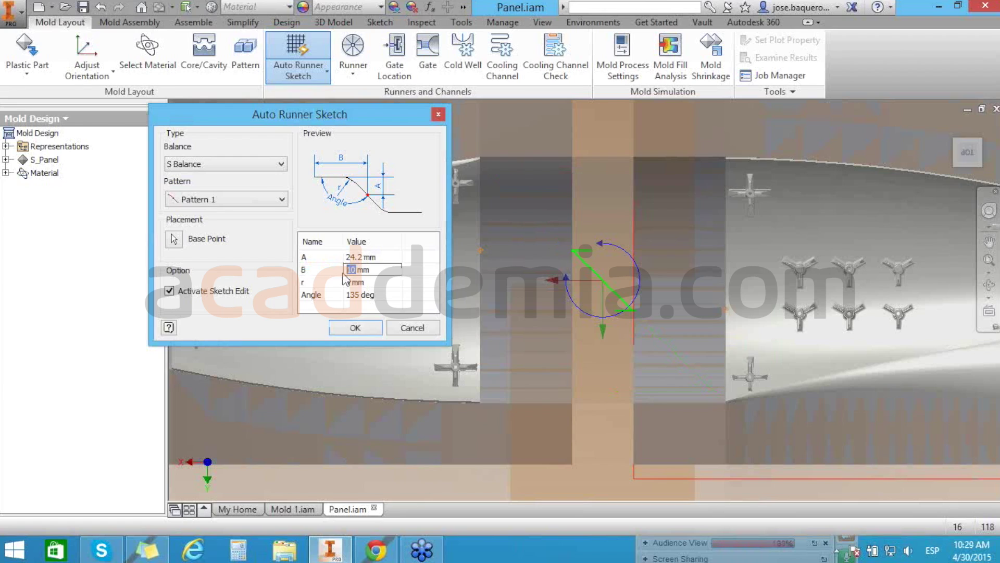
text(90)
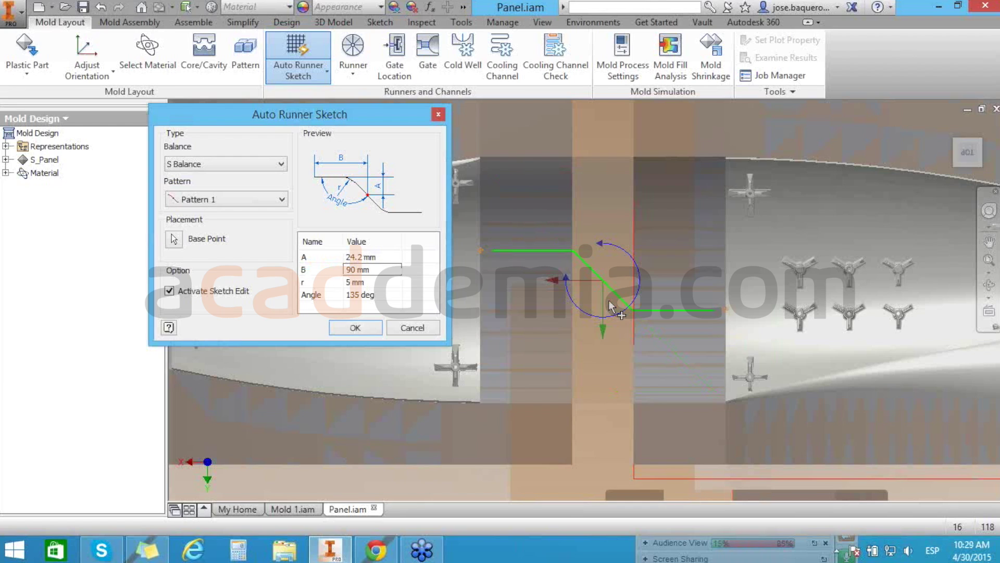
Check the runner ends against the gate locations, set the bend radius r to 15 mm, and create the sketch.
scroll(609, 302, up, 3)
scroll(566, 286, down, 4)
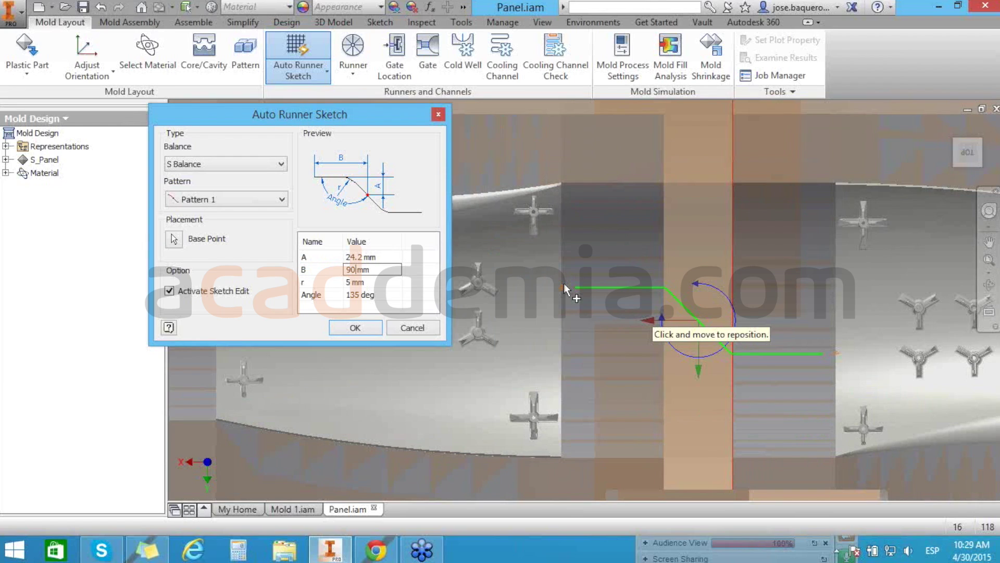
scroll(564, 288, up, 3)
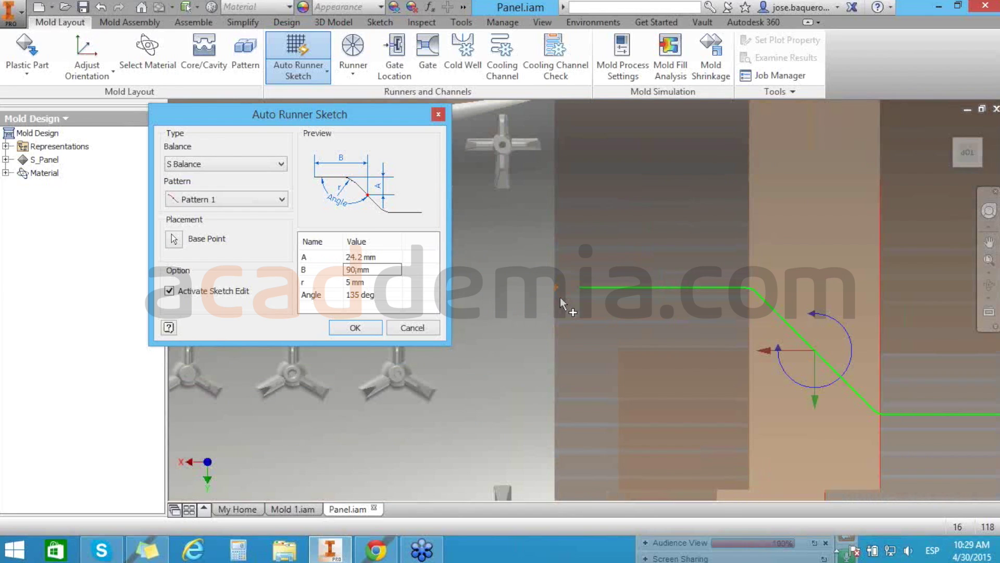
scroll(561, 297, down, 1)
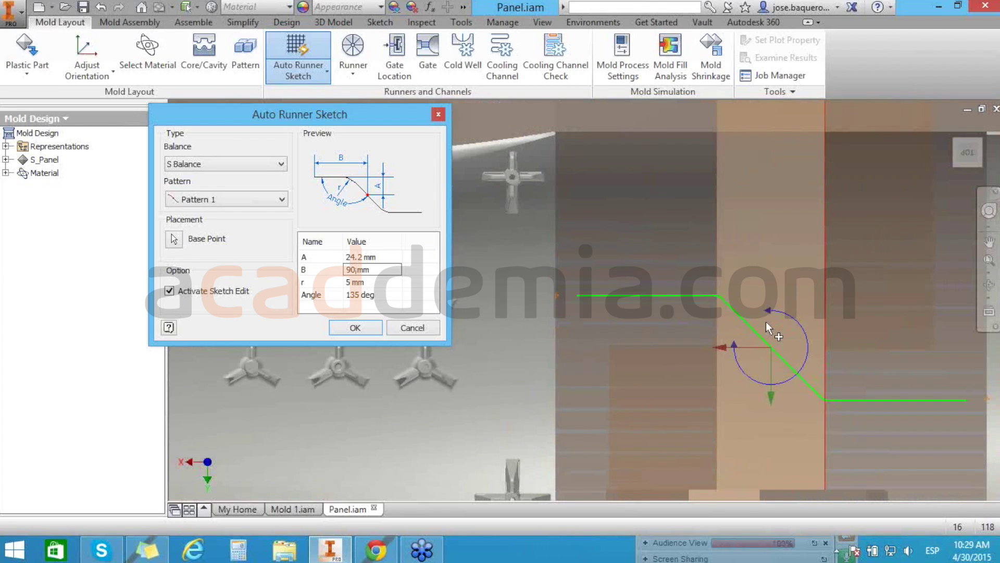
scroll(766, 320, down, 2)
click(395, 282)
text(1)
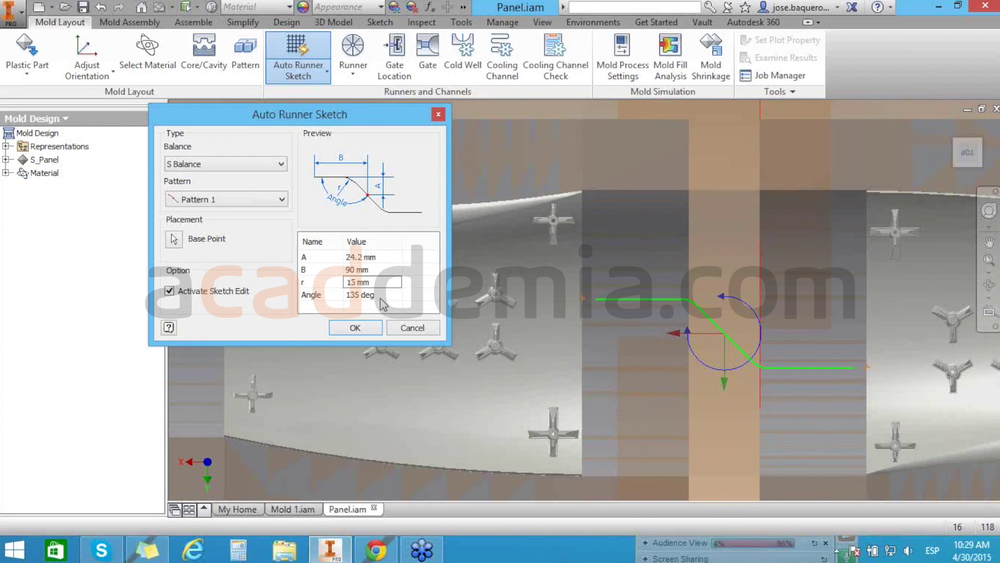
click(354, 328)
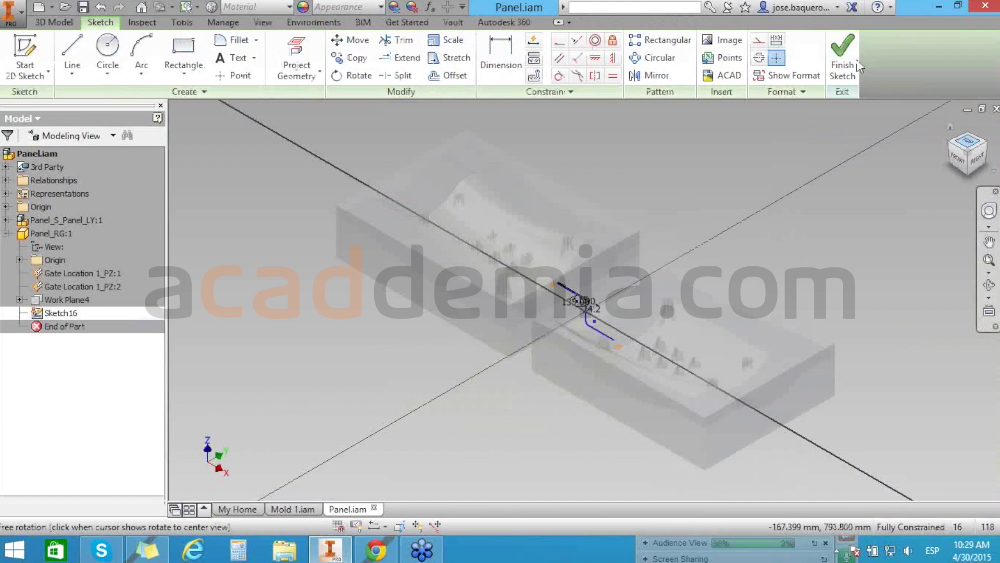
Draw a vertical line along the gap between the workpieces, crossing the diagonal runner segment at the sketch's center.
click(849, 62)
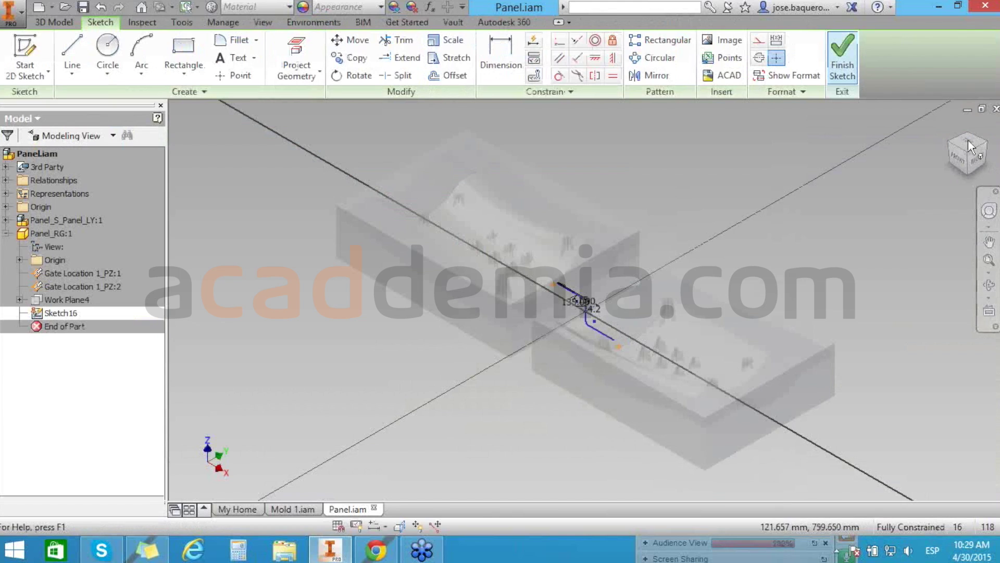
click(968, 139)
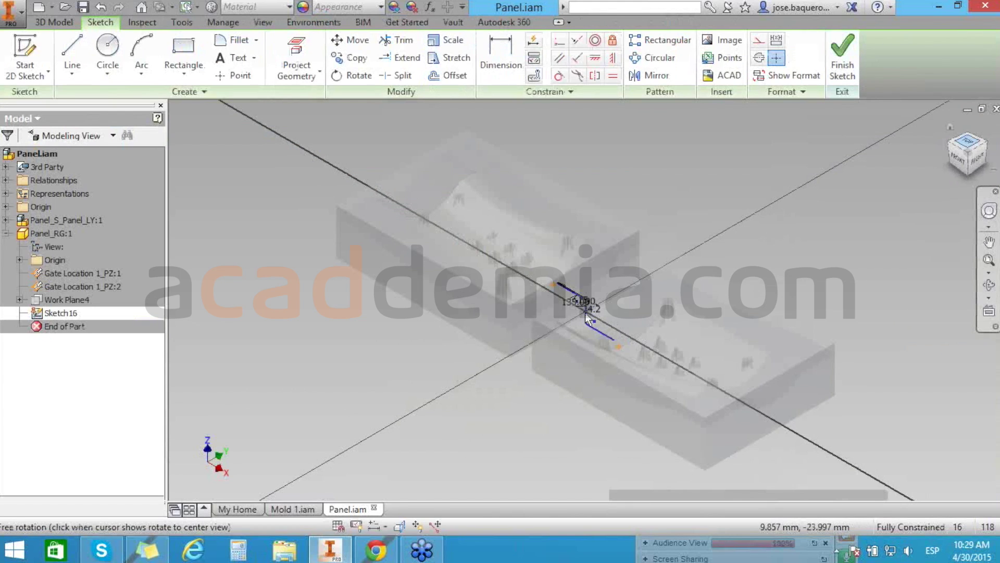
key(F5)
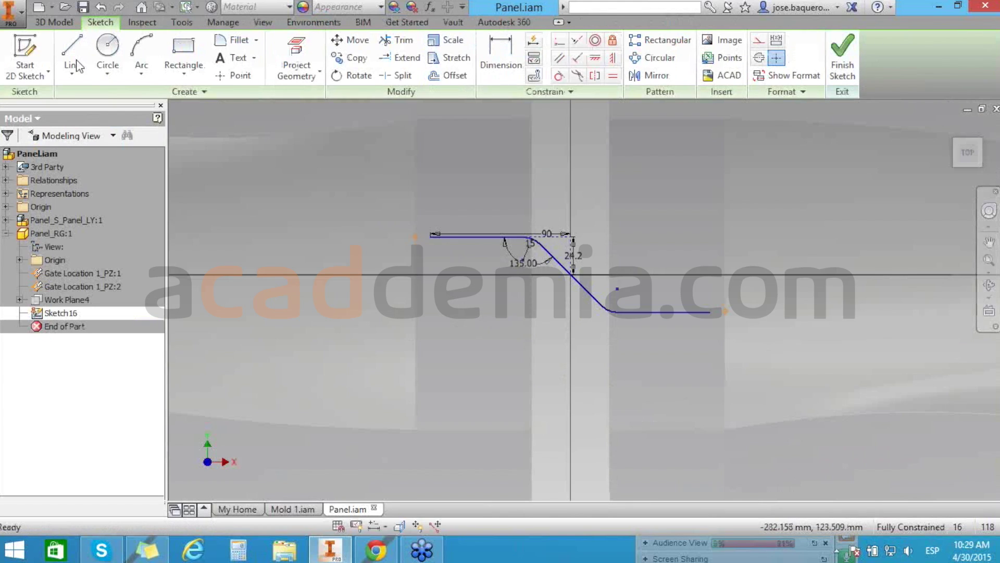
click(76, 67)
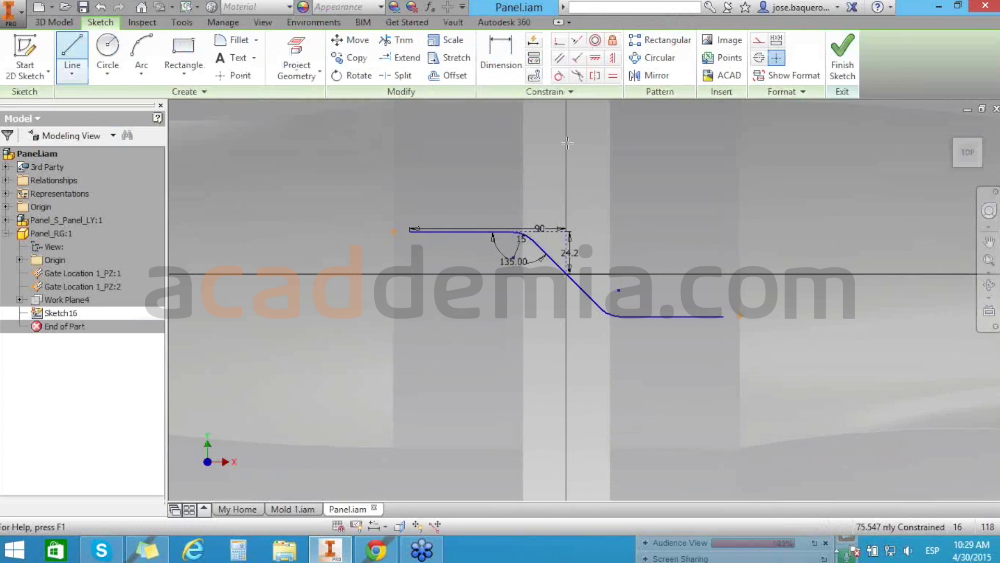
click(567, 220)
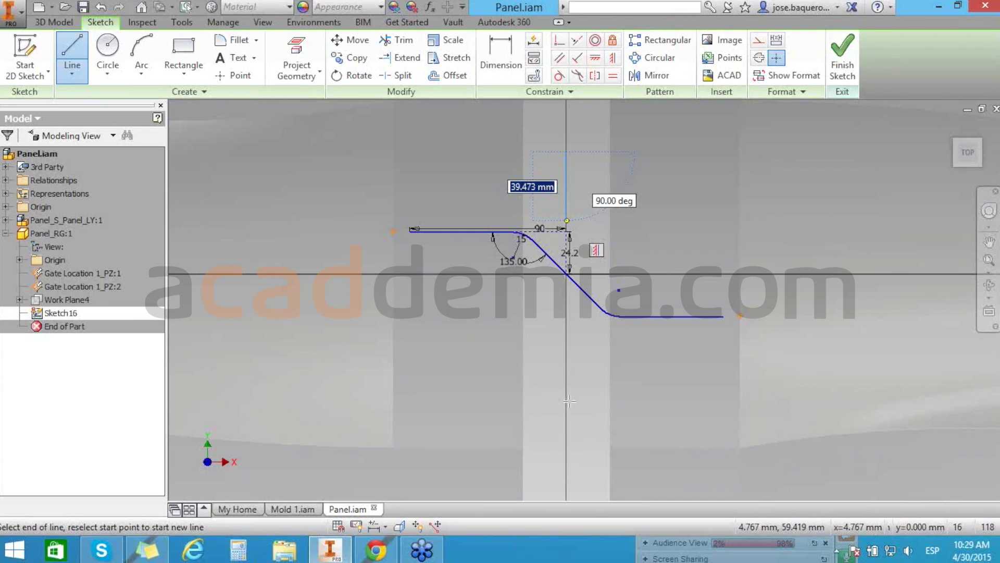
click(567, 475)
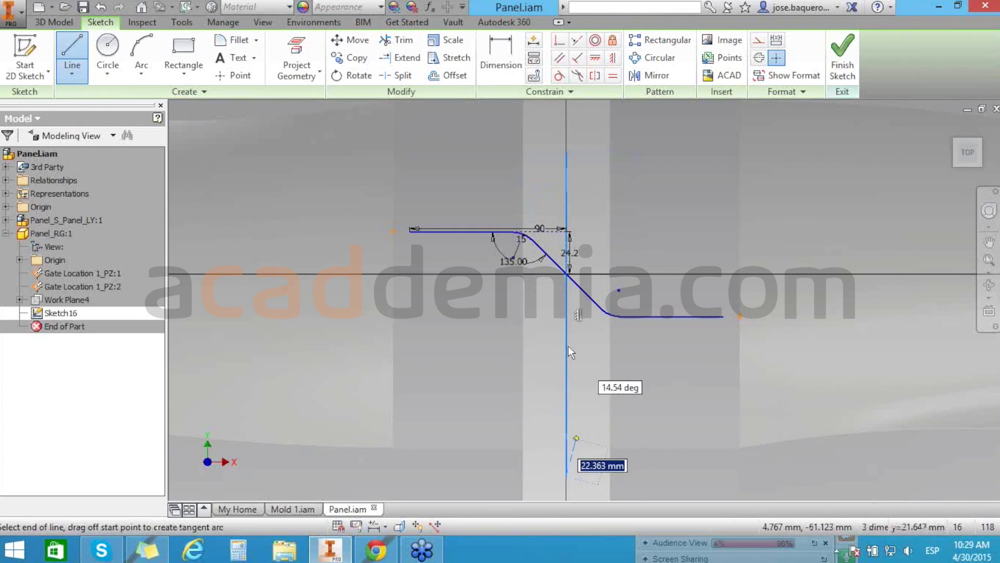
key(Escape)
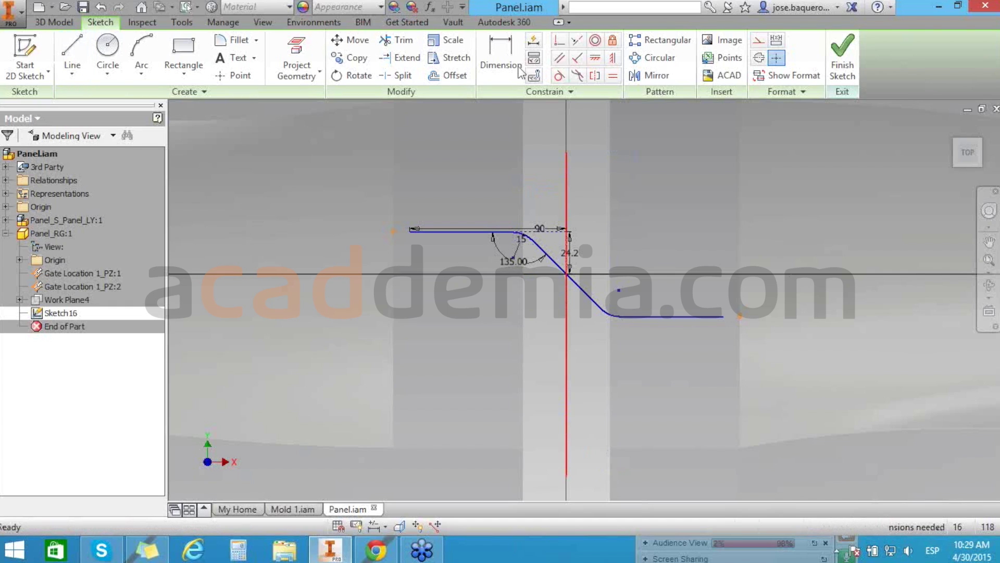
Finish the runner sketch without dimensioning the vertical line and return to the mold layout environment.
click(520, 72)
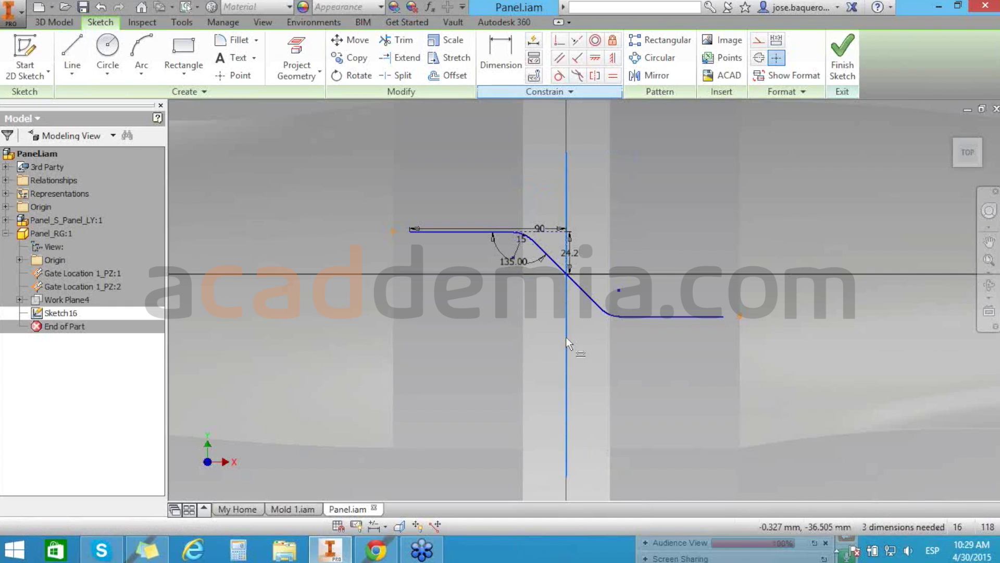
click(566, 337)
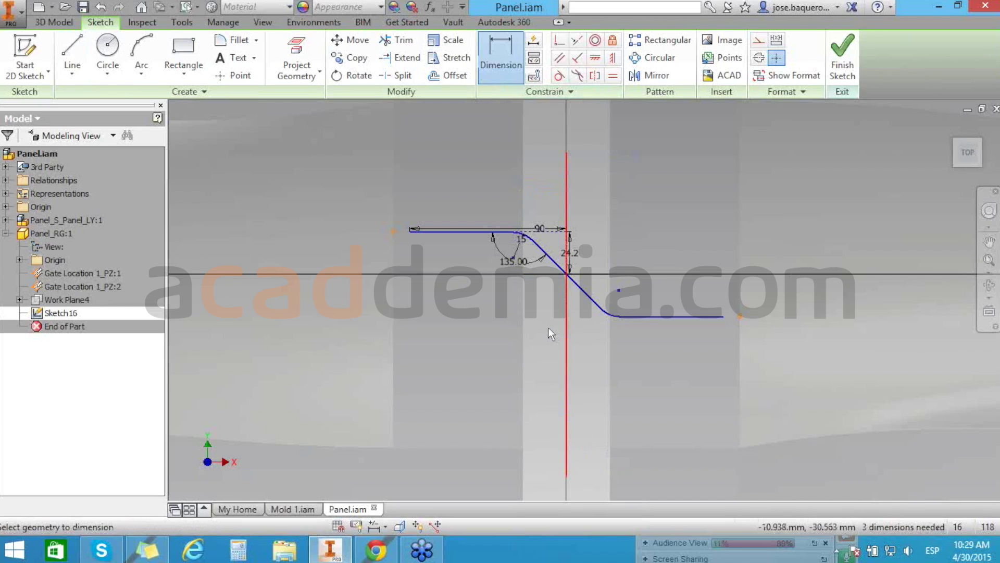
click(842, 62)
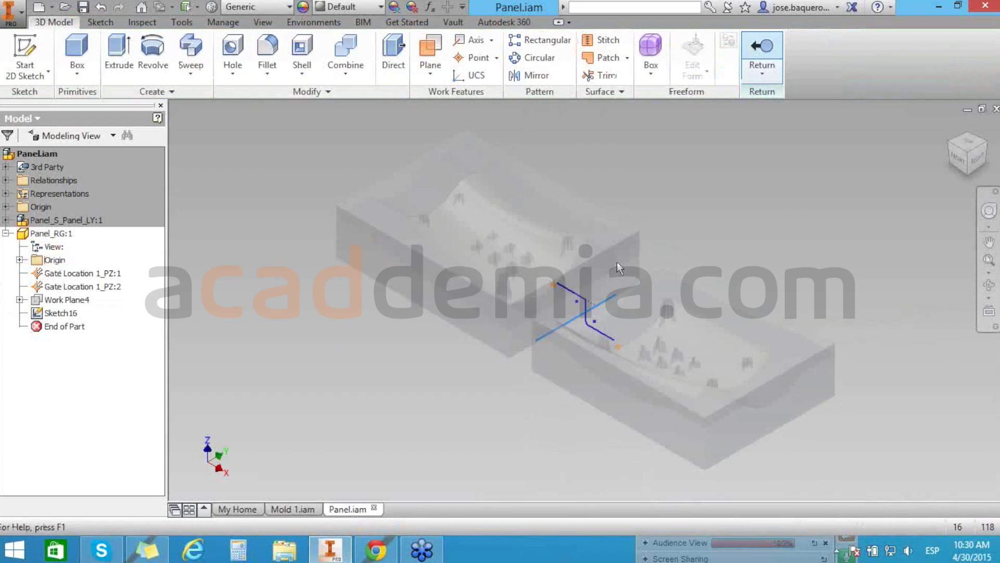
shift+middle_drag(552, 397, 552, 397)
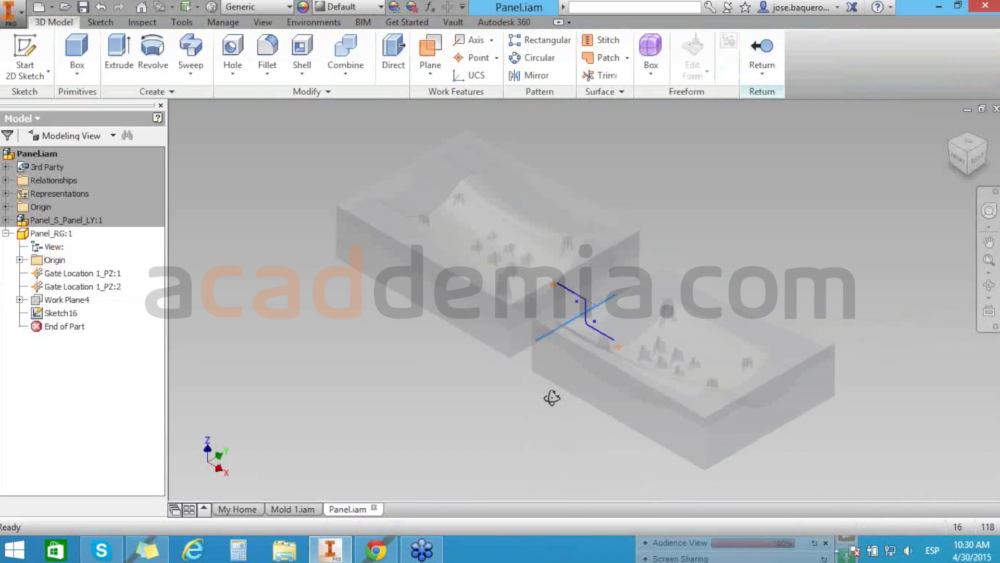
drag(551, 397, 401, 321)
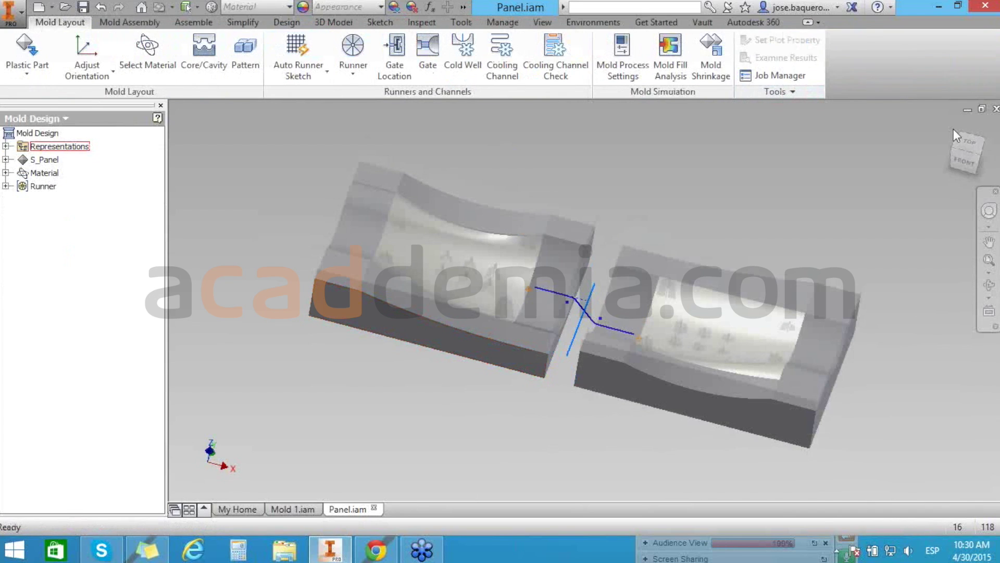
key(F4)
key(F6)
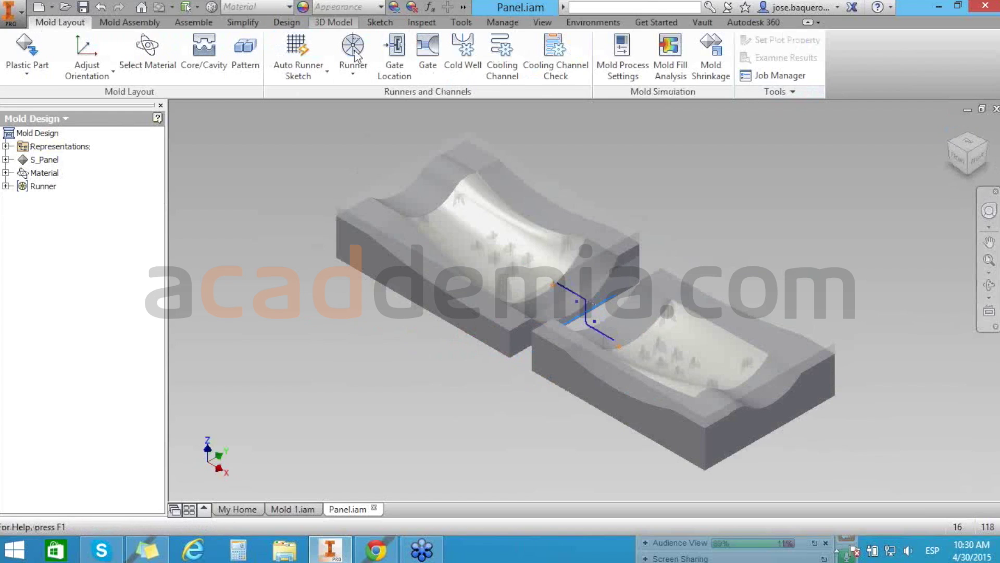
Start a runner, compare the trapezoid and hexagon sections, and choose a circular section with an 8 mm diameter.
click(355, 53)
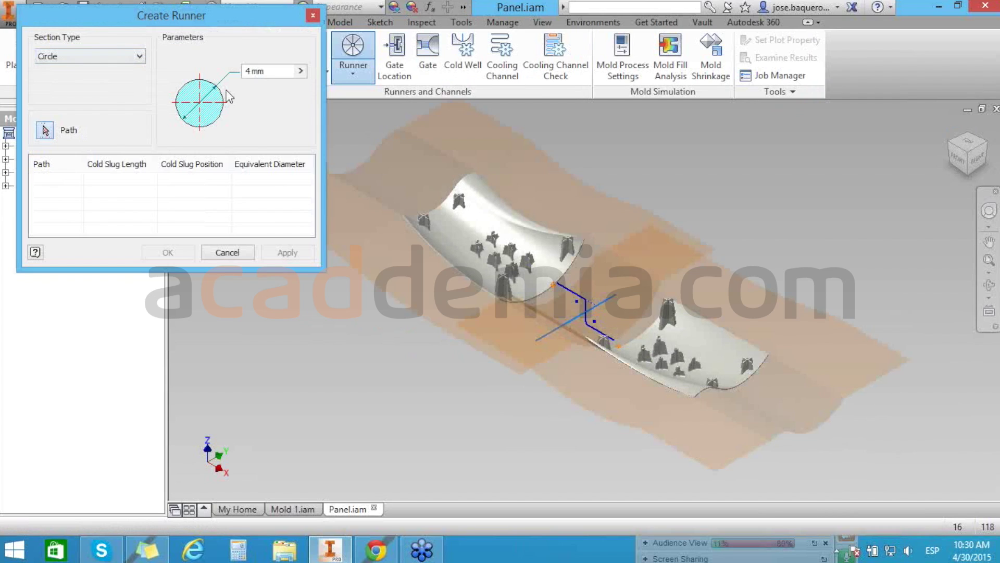
click(178, 82)
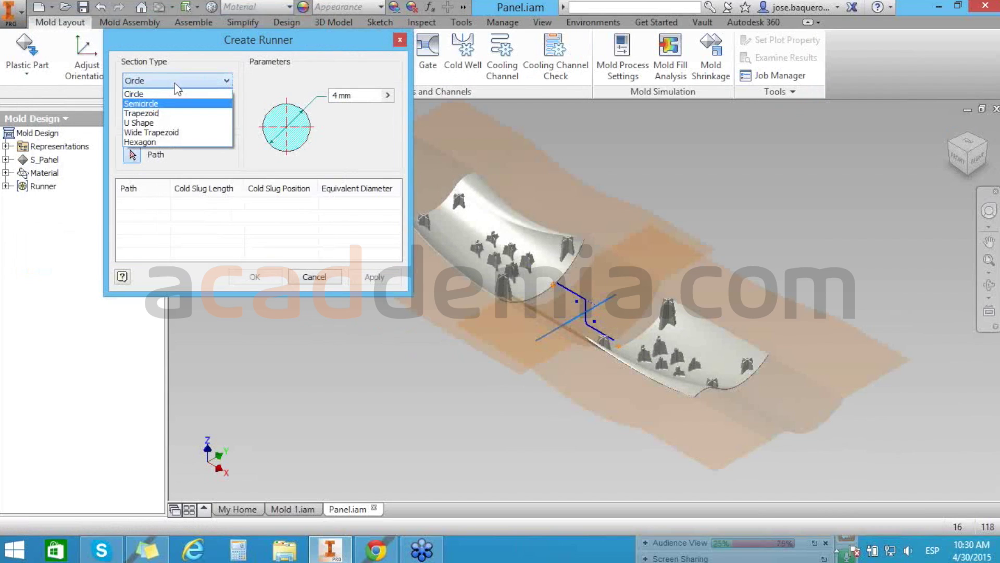
click(165, 113)
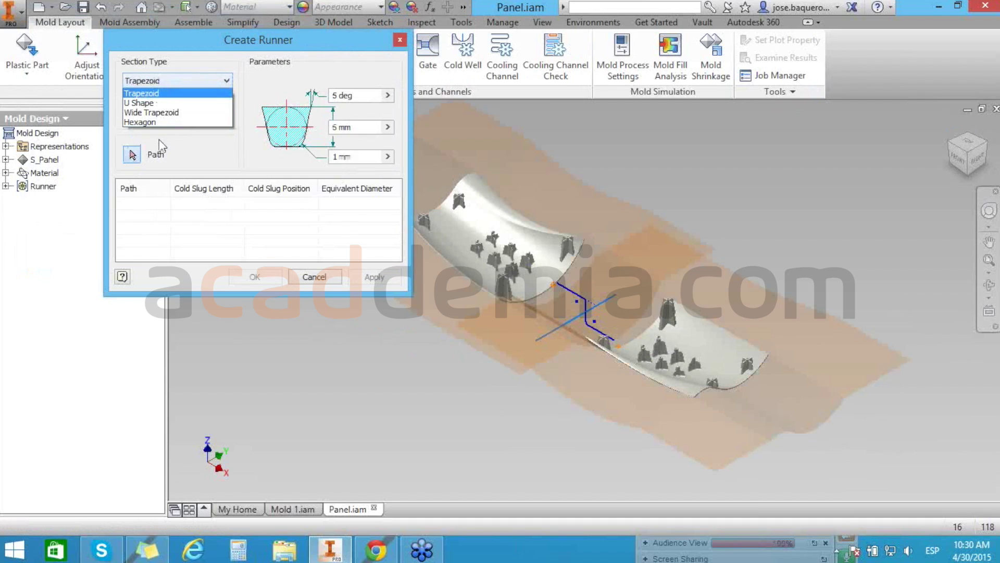
click(150, 122)
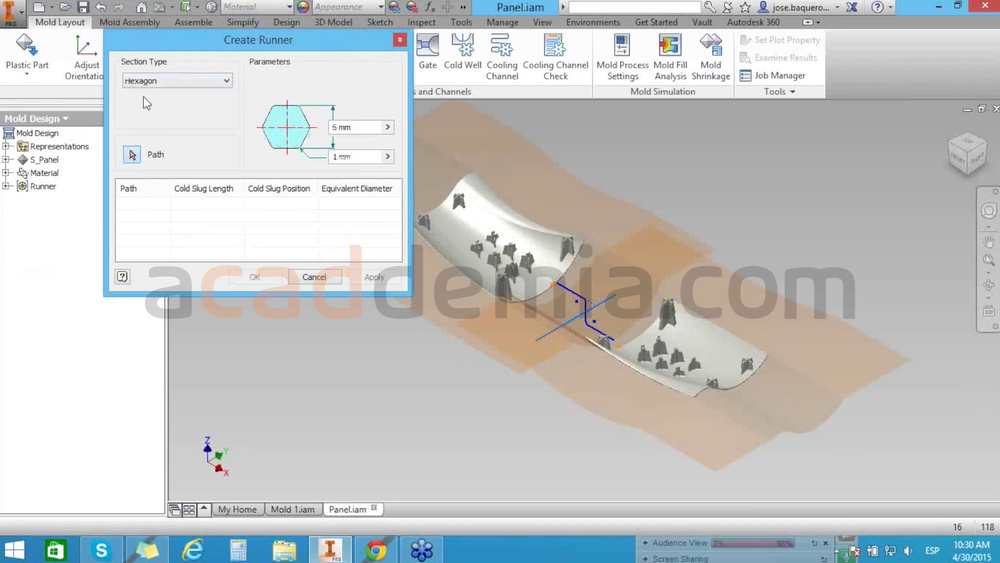
click(156, 82)
click(156, 93)
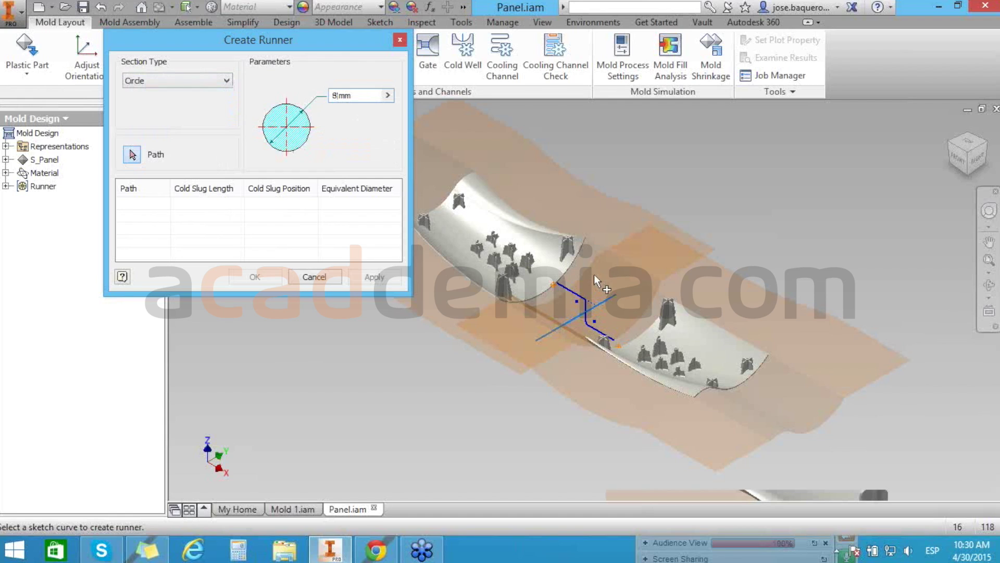
Add two runner paths: the first gate's straight segment without a cold slug and the long crossing line with an 8 mm start slug.
scroll(594, 274, up, 5)
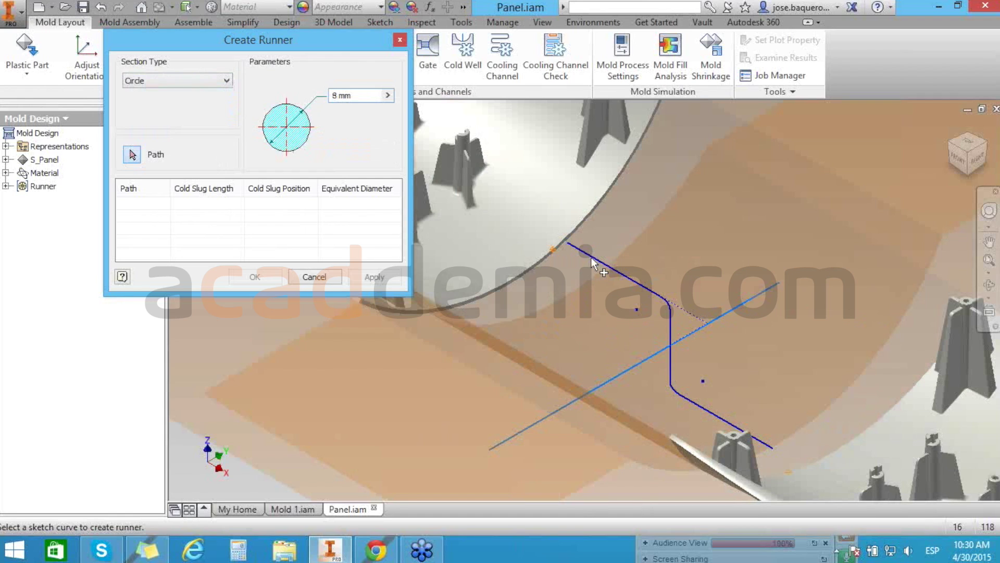
click(561, 255)
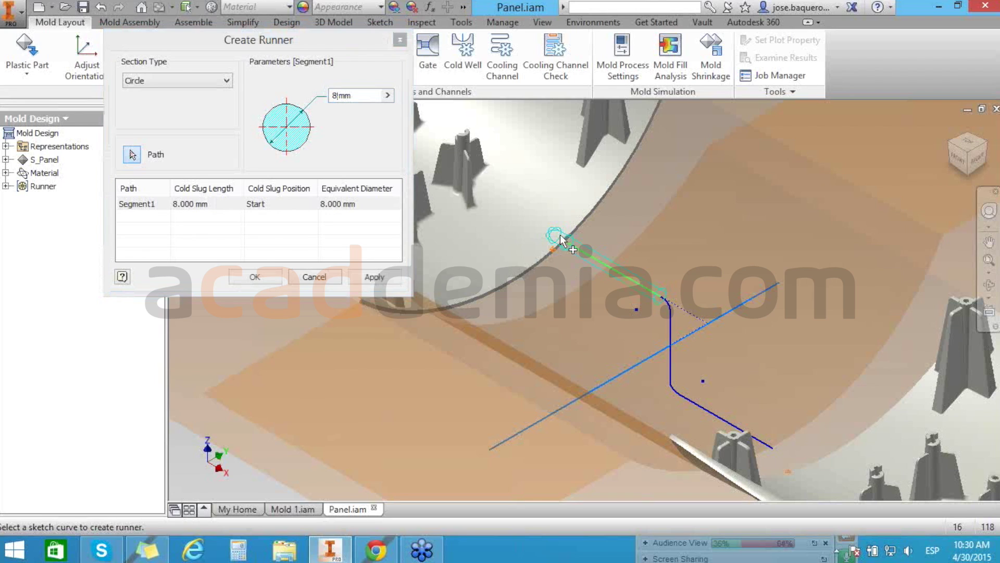
scroll(560, 234, up, 5)
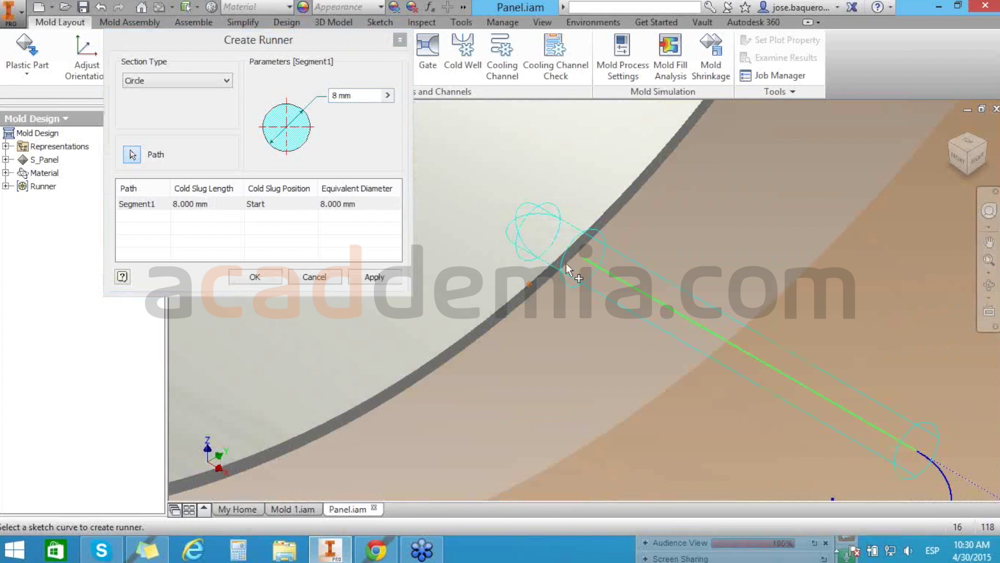
click(267, 207)
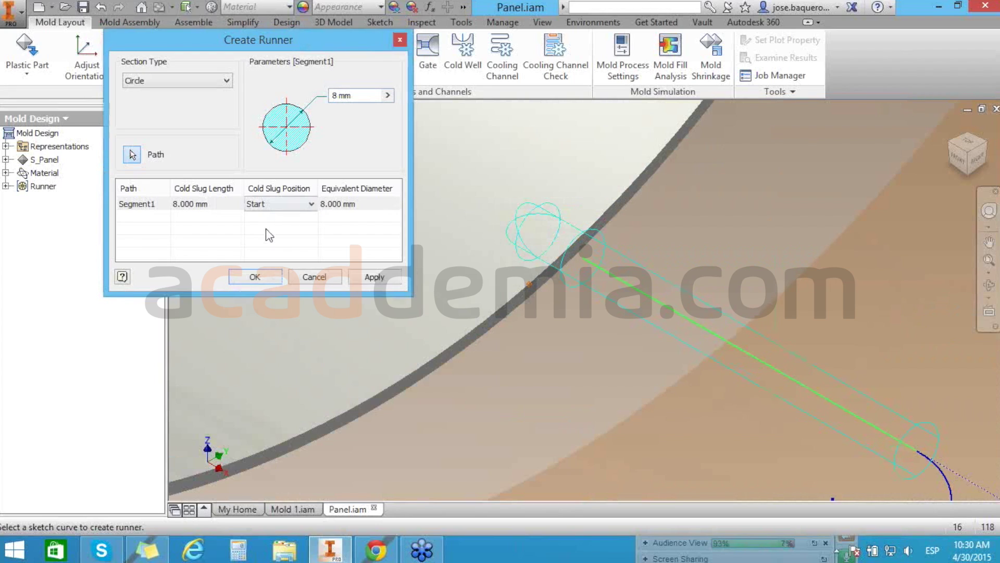
click(266, 204)
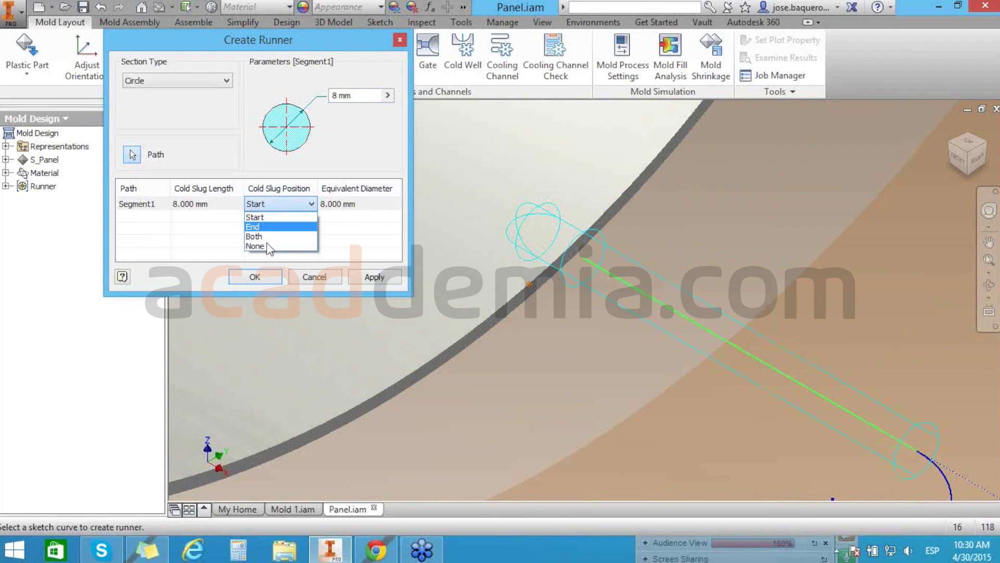
click(474, 241)
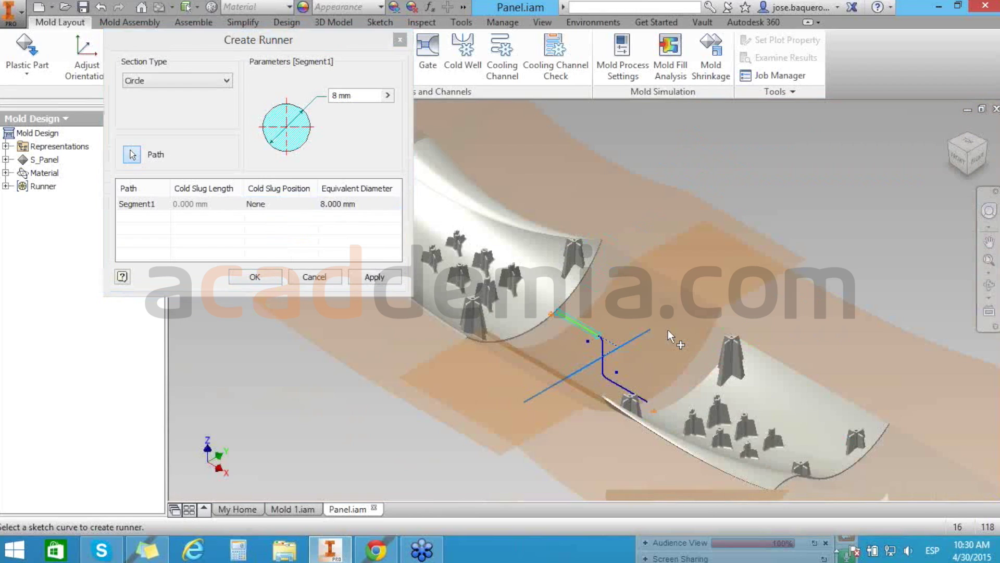
scroll(668, 329, up, 5)
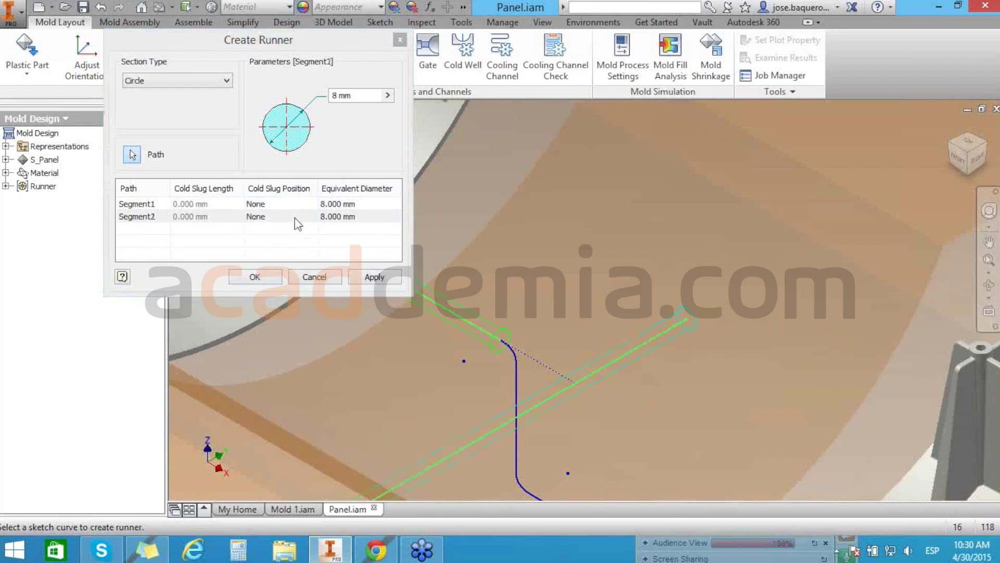
click(295, 217)
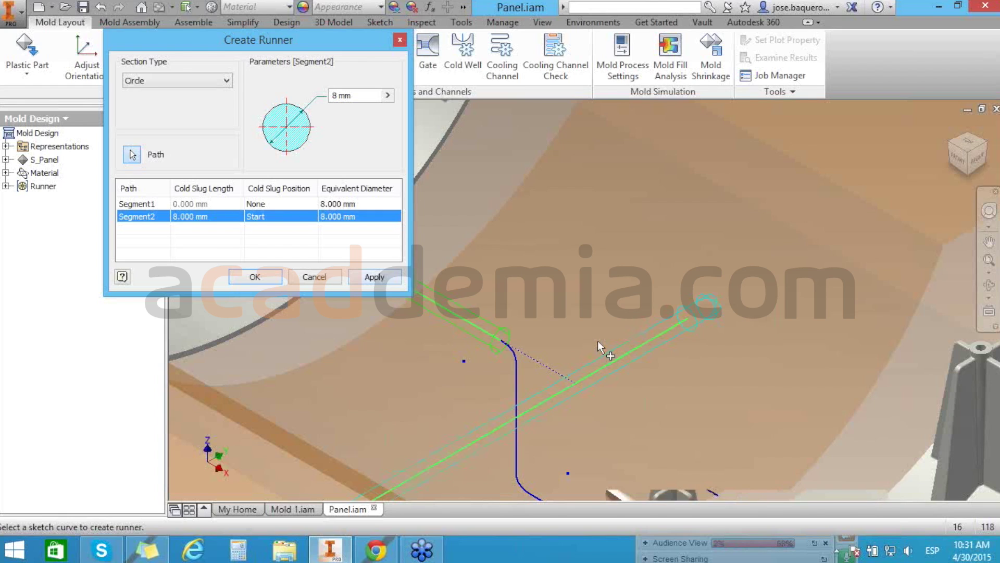
Add both bends, the diagonal, and the last straight segment as paths with cold slug position None, and create the 8 mm runner.
shift+middle_drag(598, 340, 506, 321)
scroll(589, 361, down, 3)
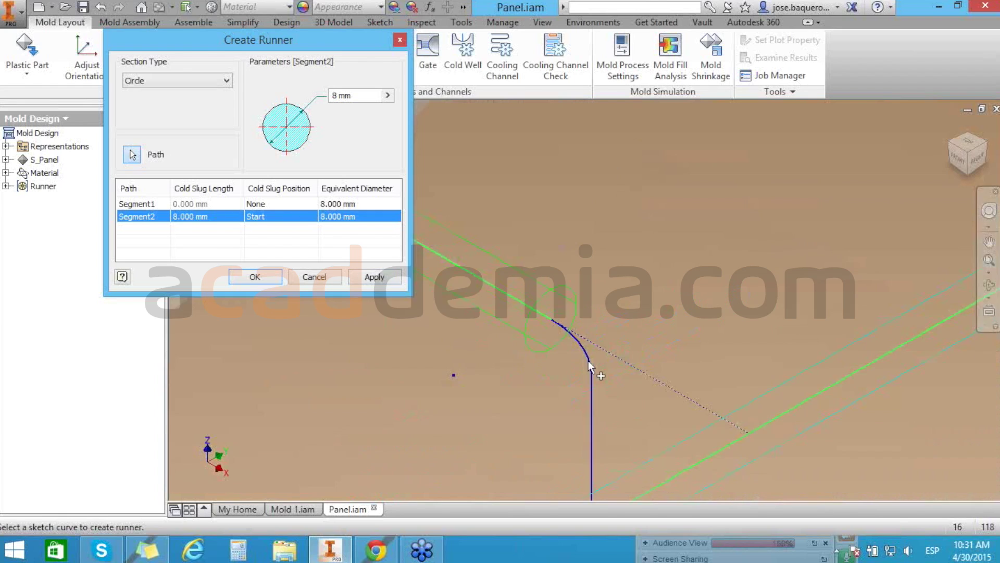
click(589, 361)
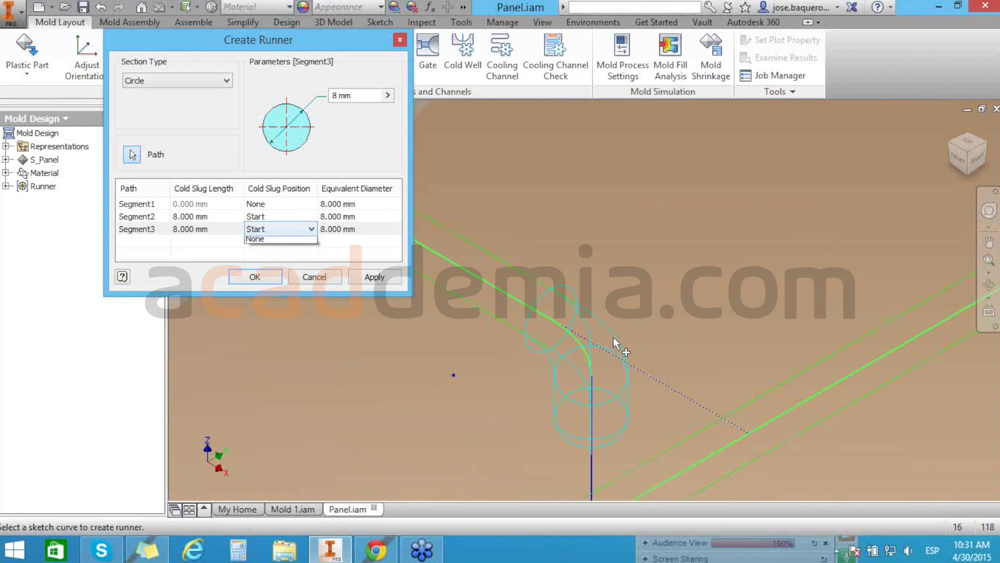
key(Down)
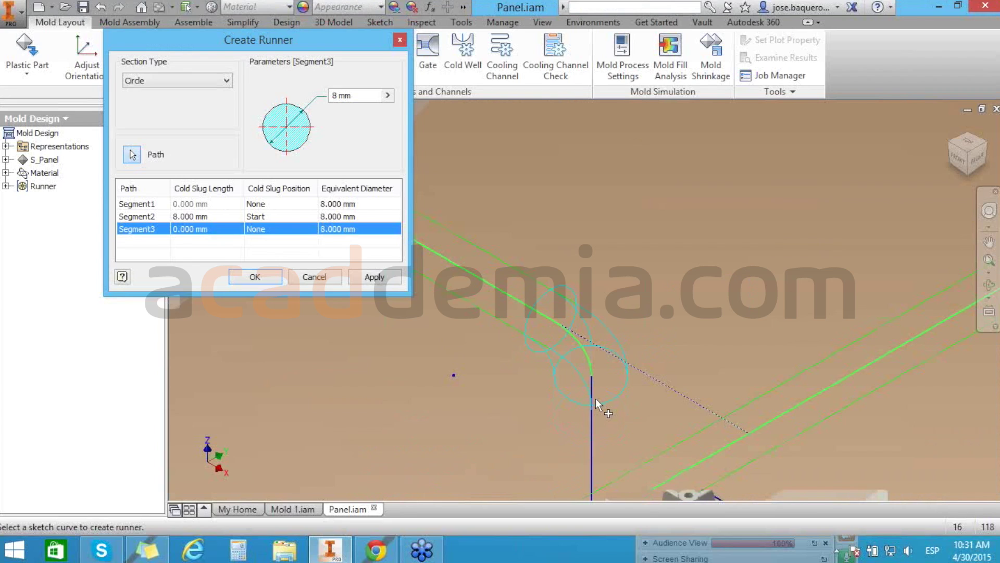
click(593, 399)
click(607, 408)
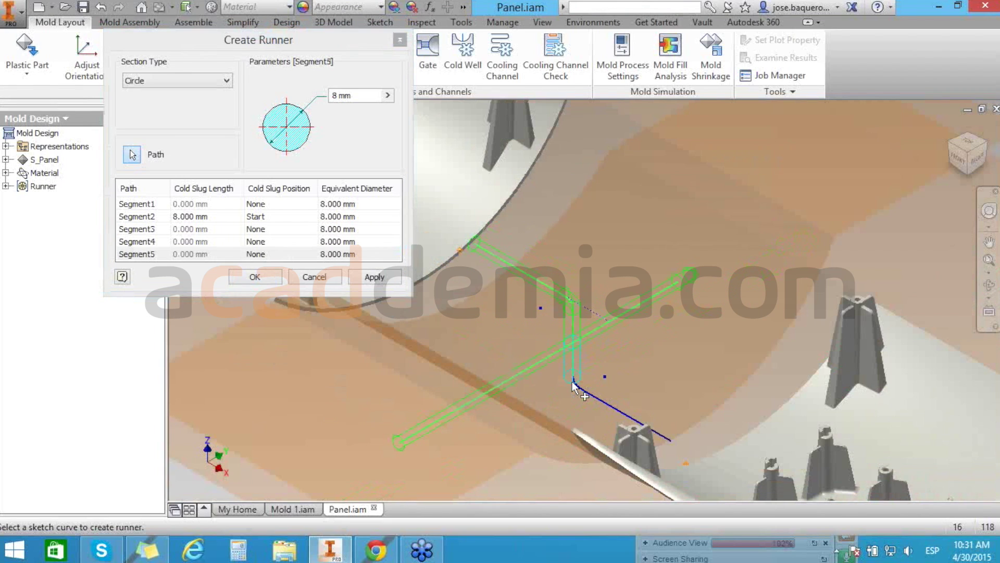
click(573, 383)
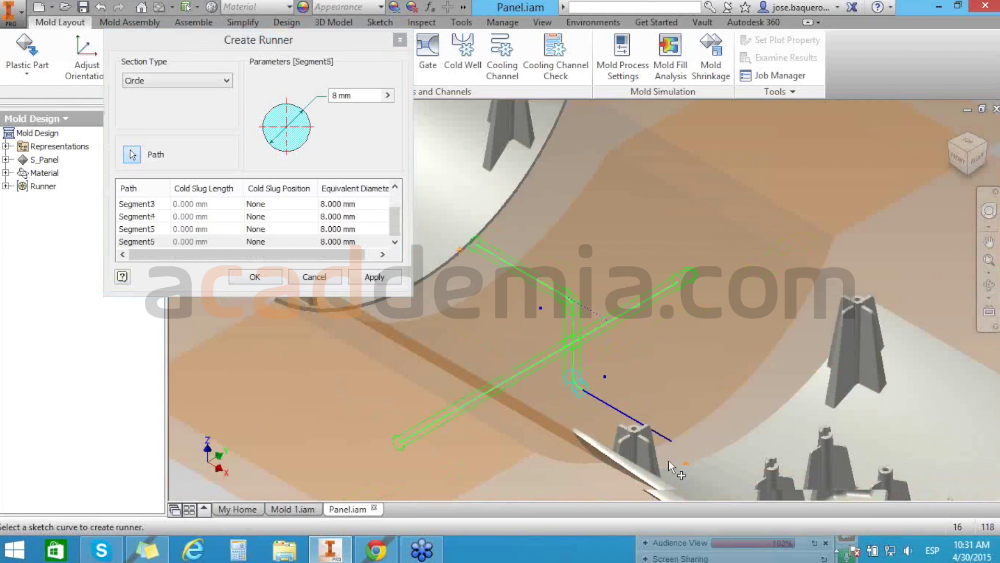
click(668, 461)
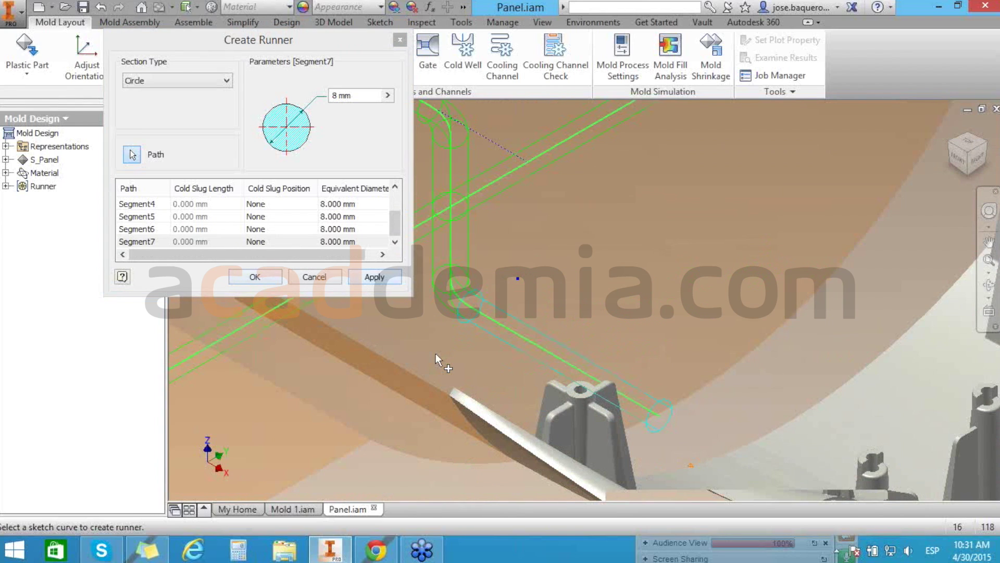
click(367, 275)
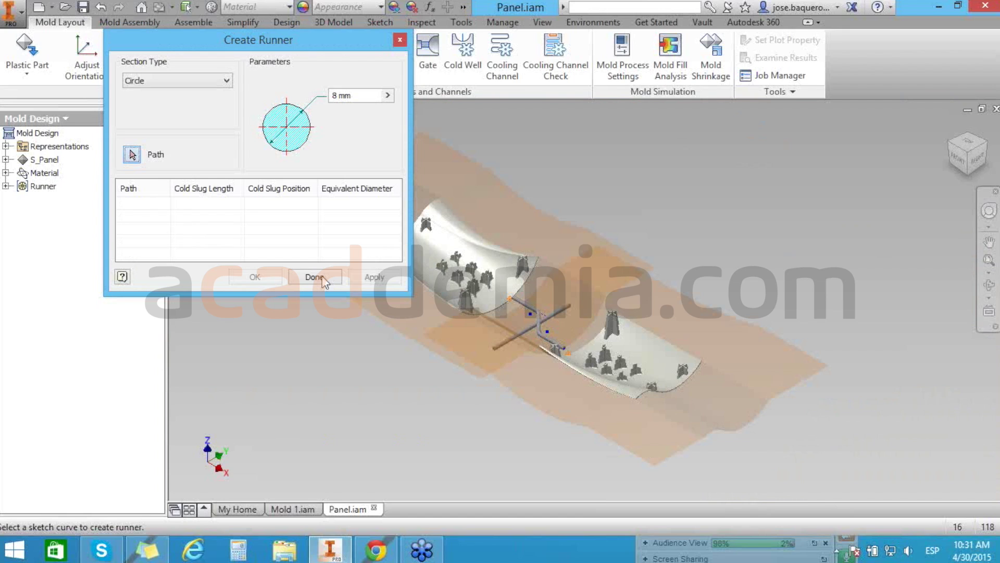
Inspect the runner channel between the two workpieces and open Runner Sketch1 for redefinition.
shift+middle_drag(528, 319, 545, 322)
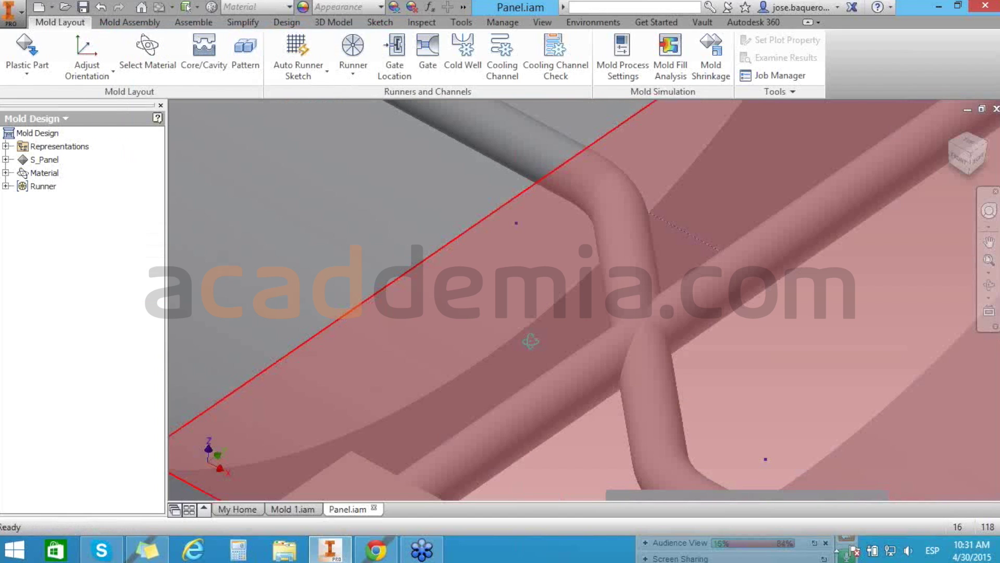
shift+middle_drag(530, 341, 421, 361)
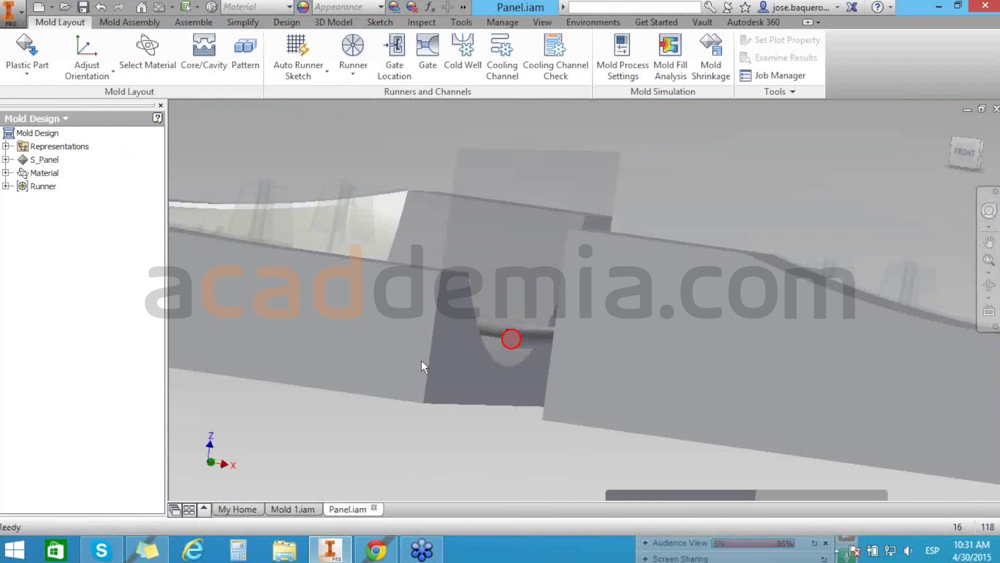
scroll(512, 360, down, 5)
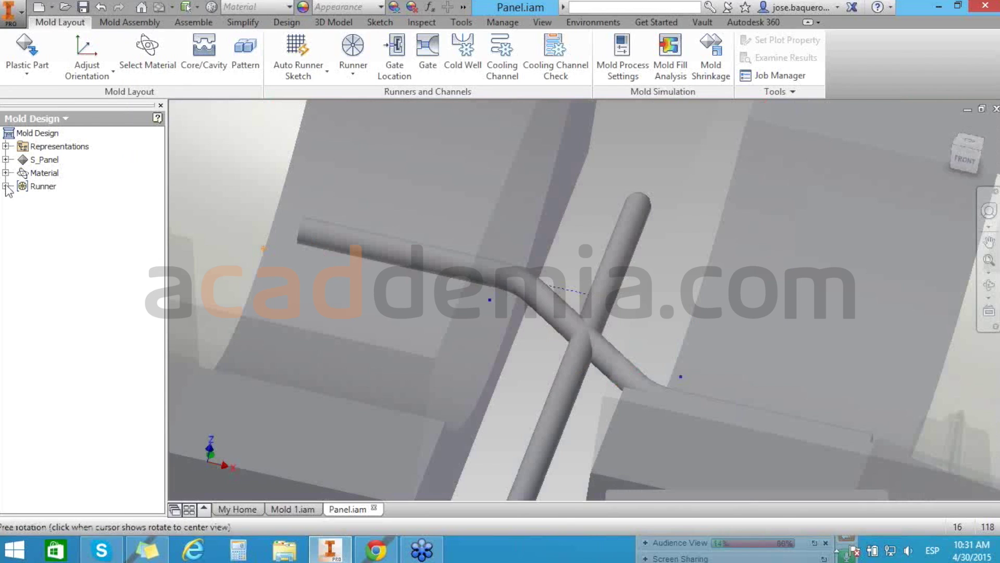
click(6, 186)
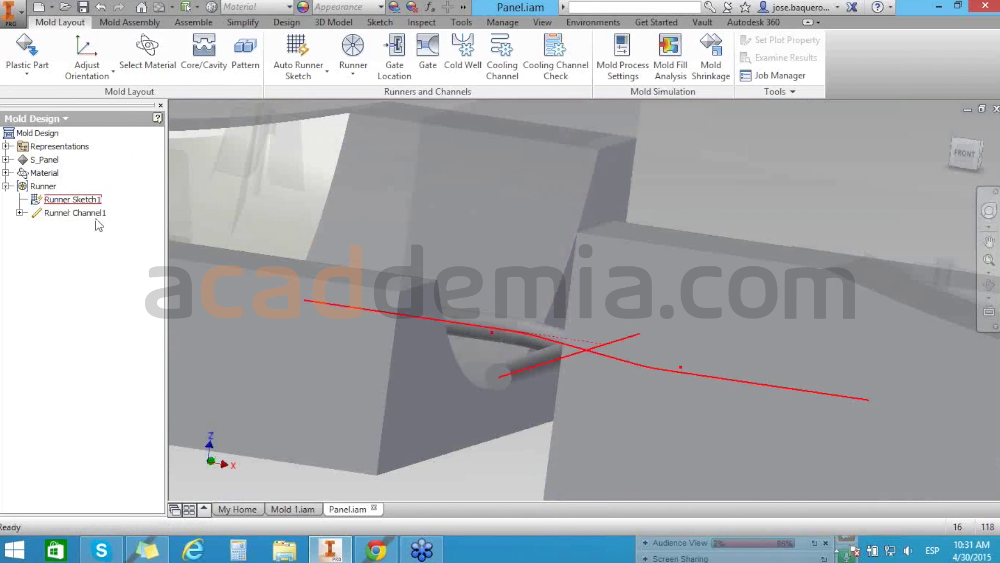
right_click(63, 200)
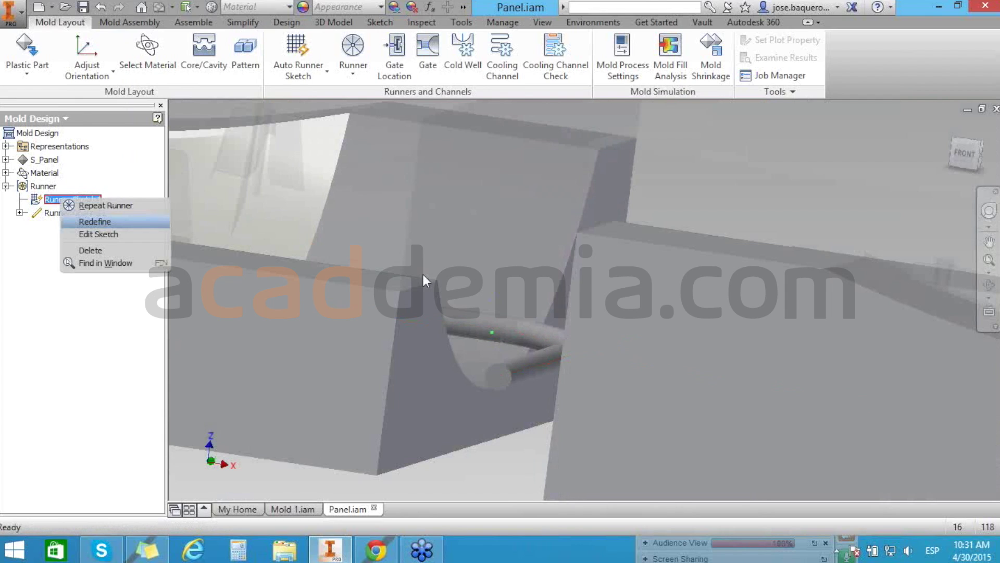
key(Return)
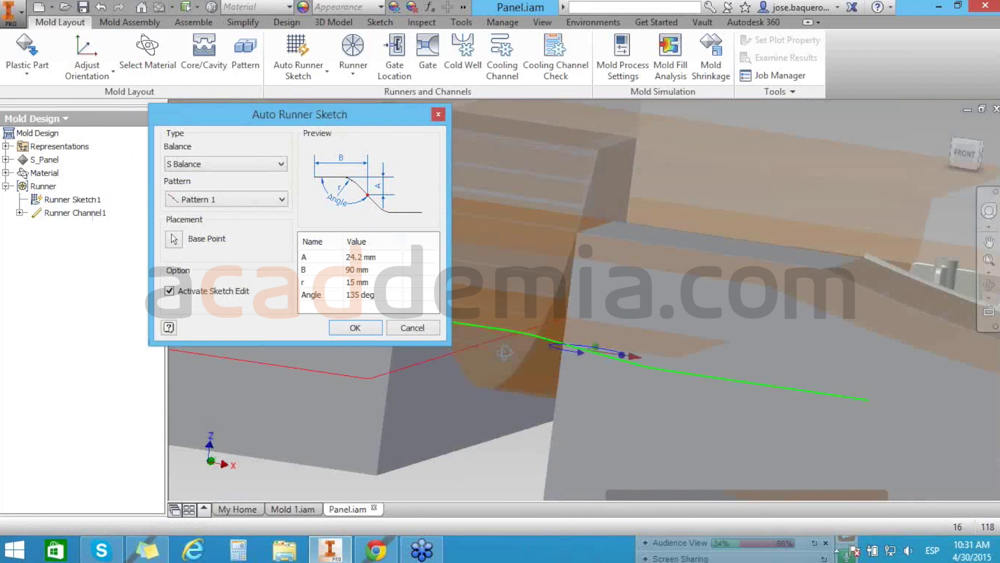
Try to reposition Runner Sketch1 by picking an overlapped face at the workpiece's curved edge as its base point.
mouse_move(504, 352)
shift+middle_down()
mouse_move(553, 313)
mouse_move(511, 396)
shift+middle_up()
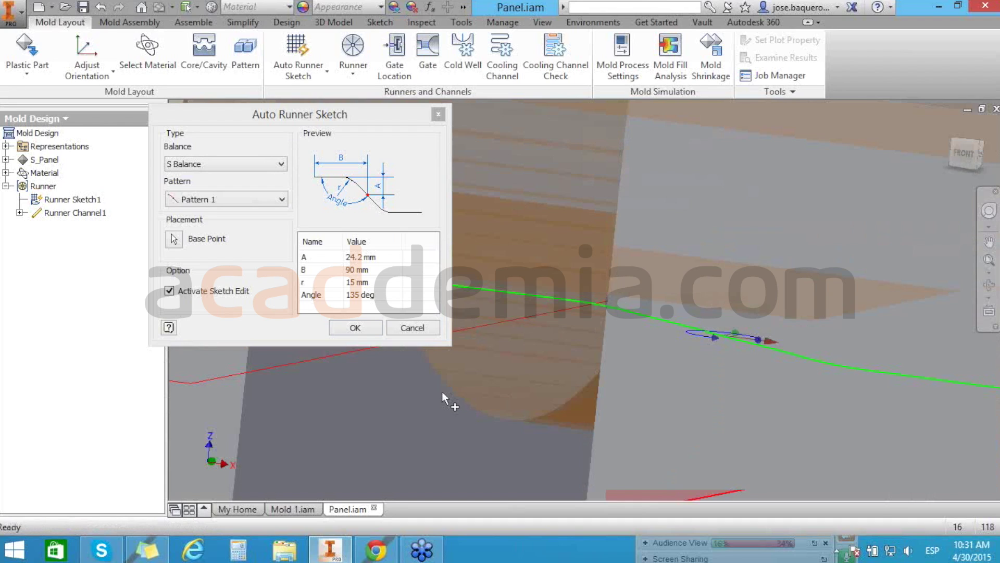
scroll(493, 411, up, 3)
right_click(493, 410)
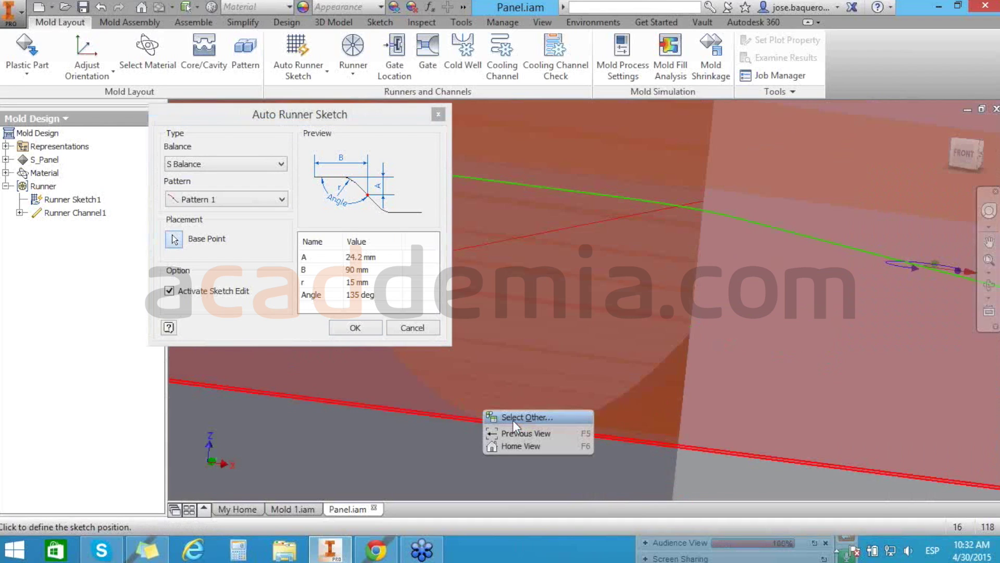
click(512, 419)
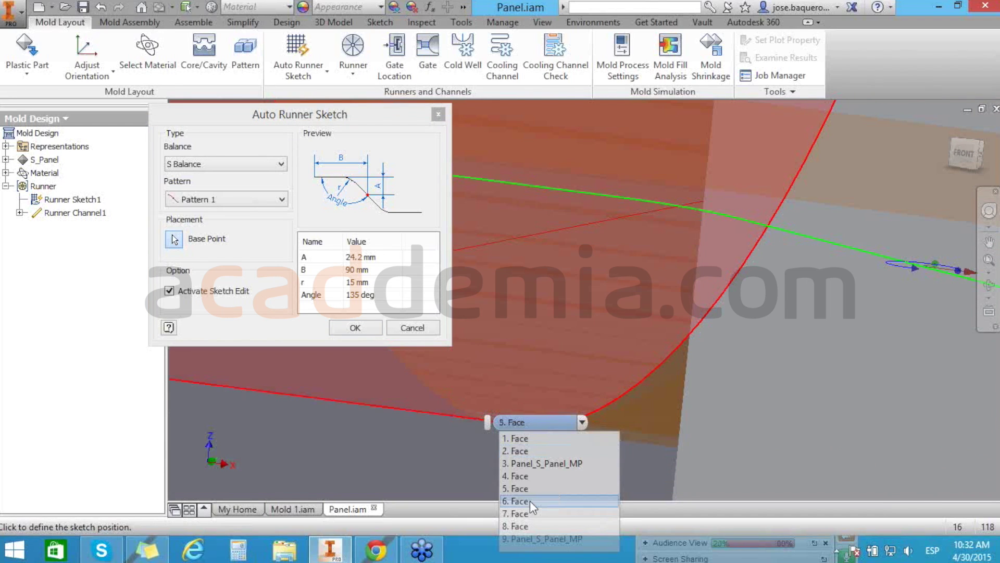
click(529, 500)
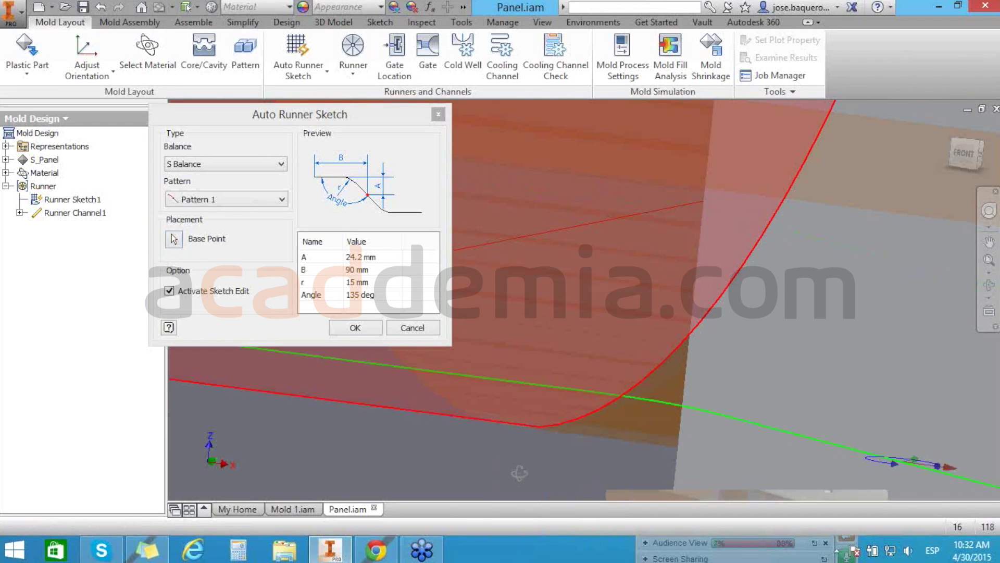
shift+middle_drag(520, 473, 527, 417)
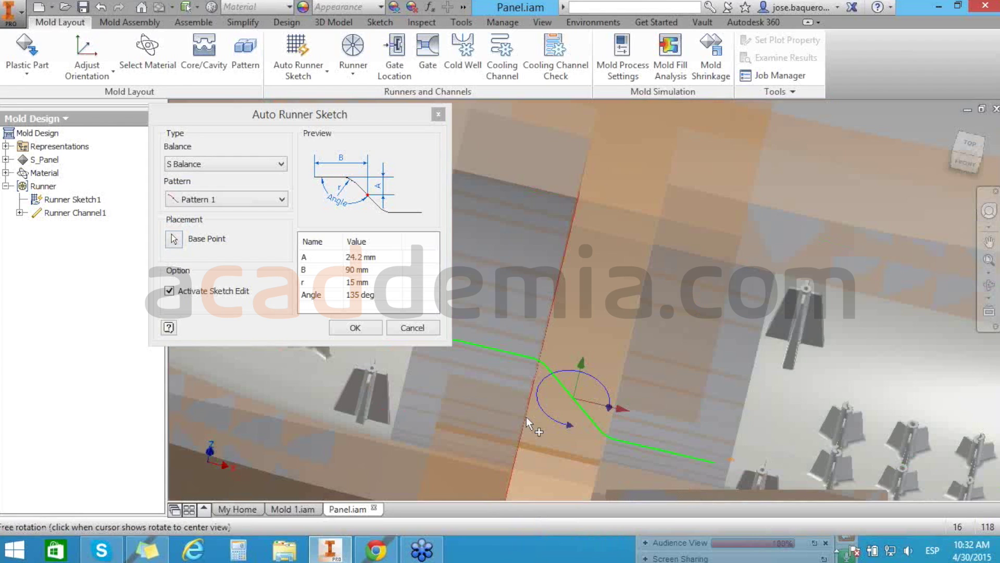
click(429, 332)
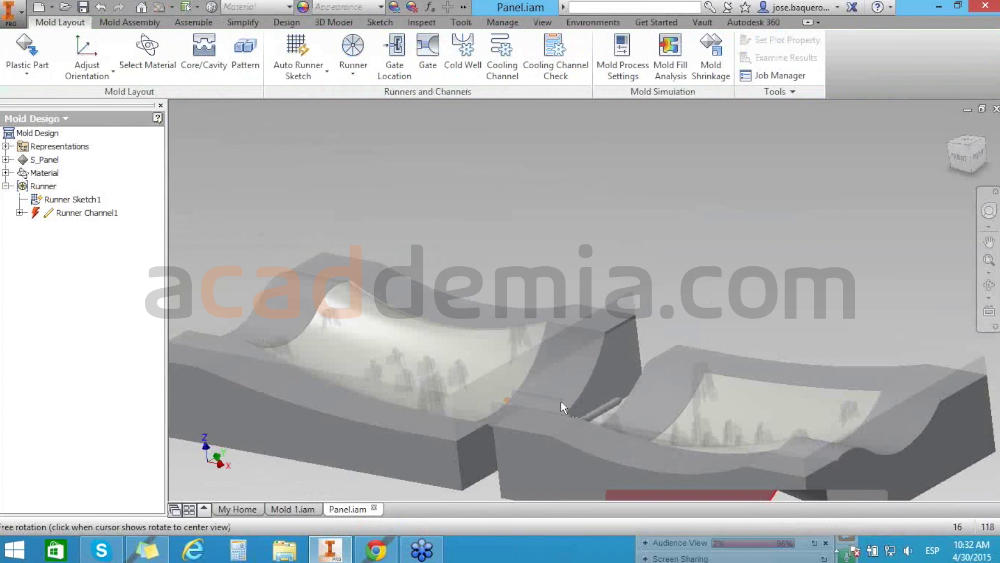
Reopen Runner Channel1 for editing and update the channel, keeping its circular section and path settings.
shift+middle_drag(560, 402, 586, 374)
scroll(587, 374, down, 5)
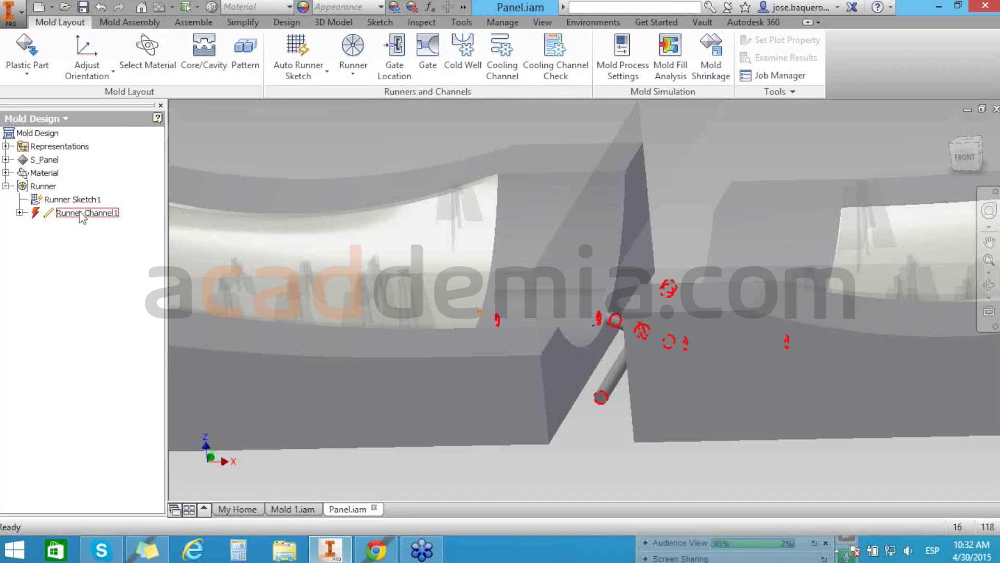
double_click(645, 288)
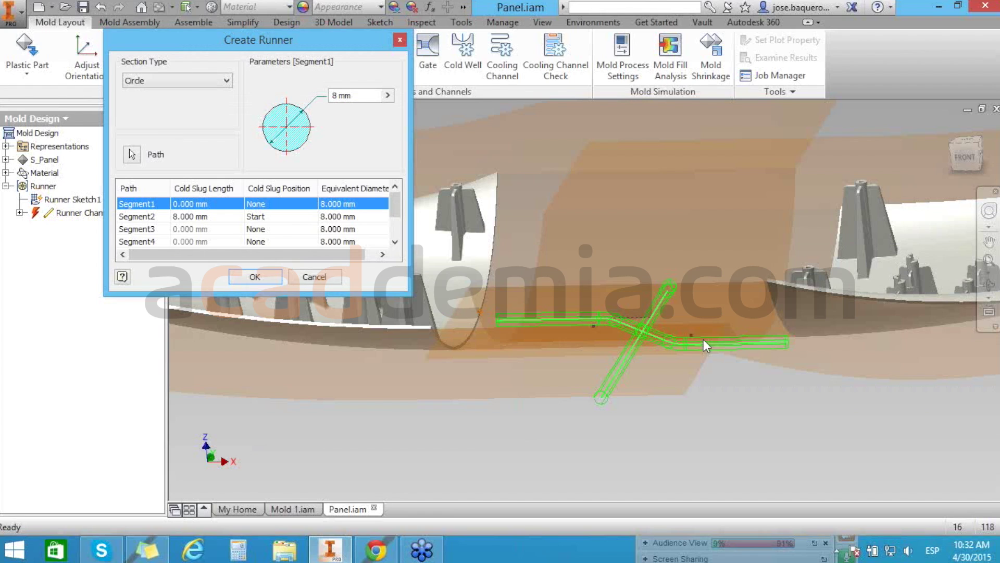
scroll(742, 395, down, 3)
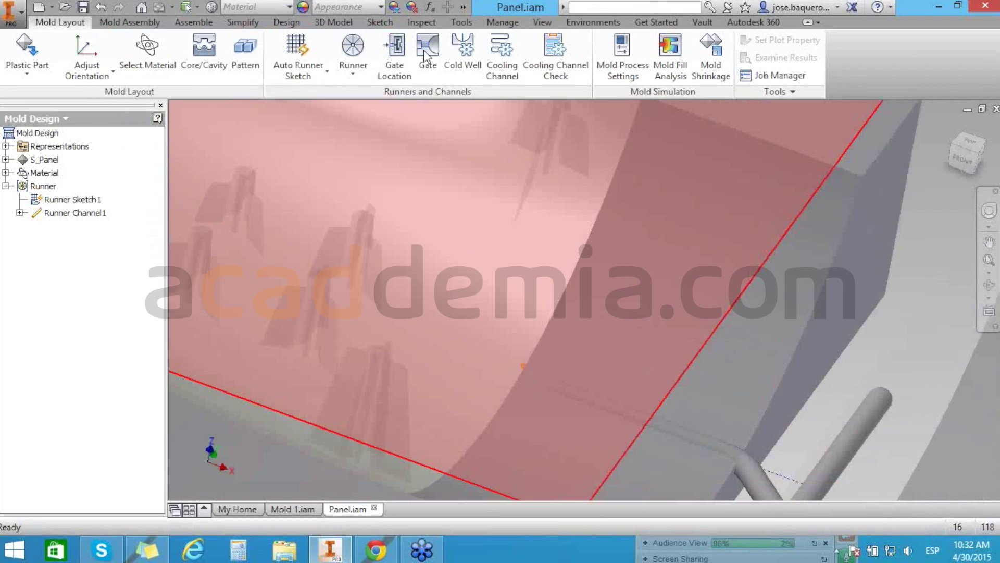
Start a gate of type Edge with One Point placement at the gate location facing the runner's end.
click(426, 55)
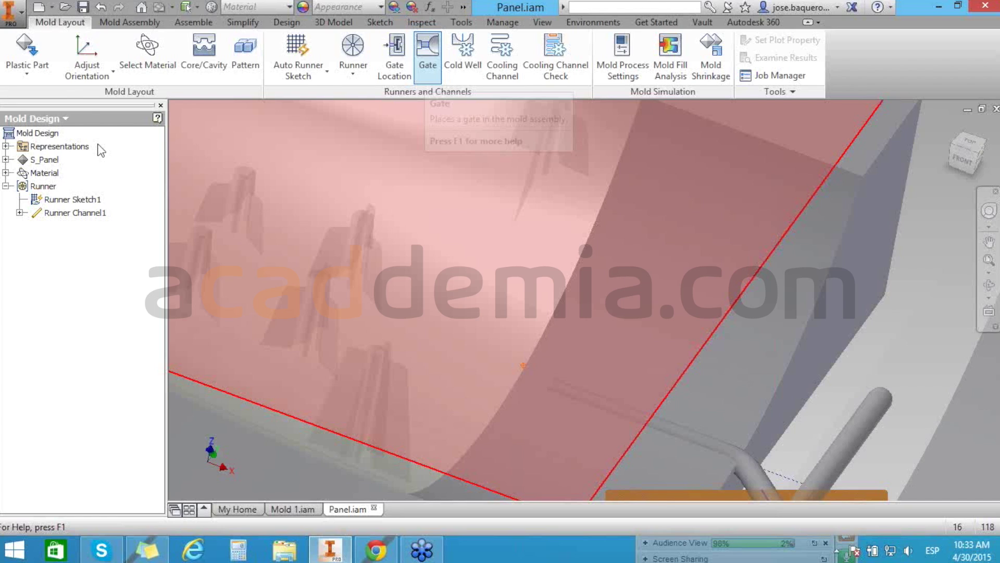
click(147, 121)
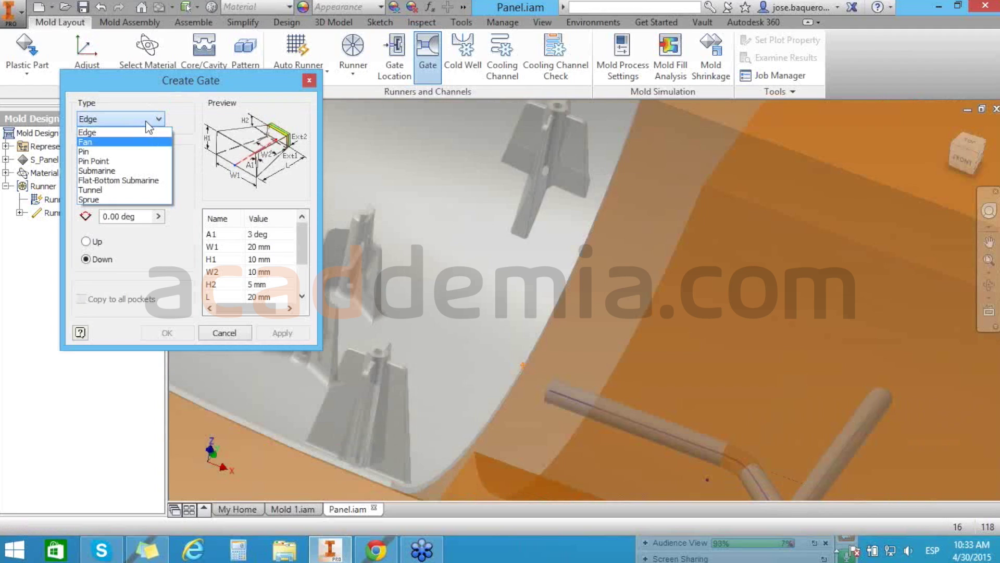
click(104, 170)
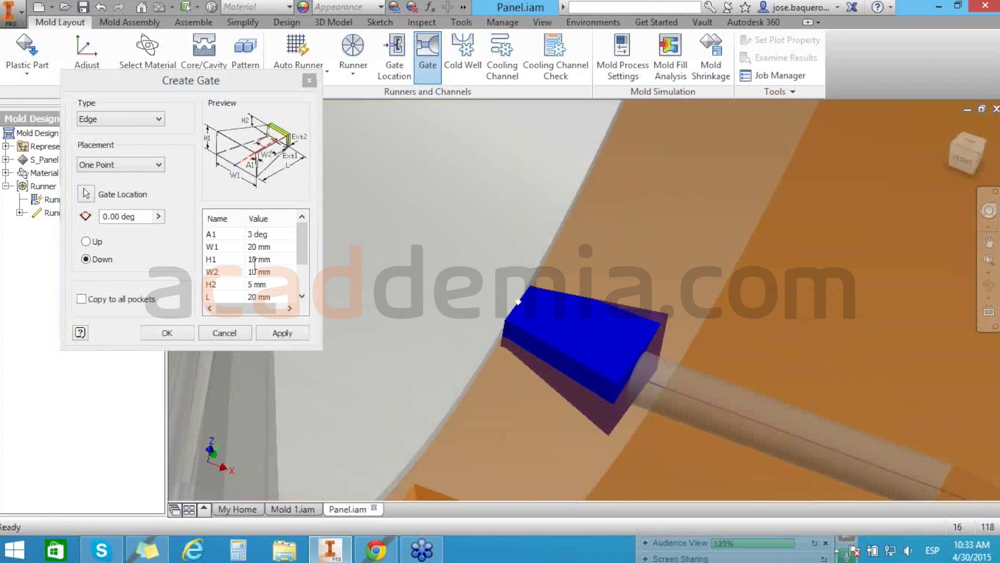
Set the edge gate's W1 to 10 mm and H1 to 8 mm, and check its preview against the runner.
click(258, 246)
text(10)
key(Tab)
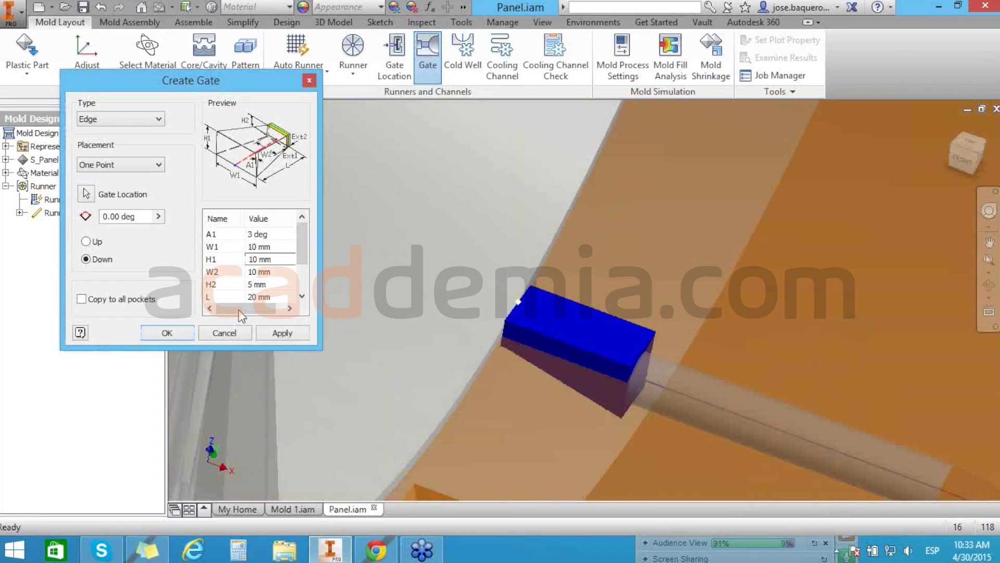
text(8)
key(Return)
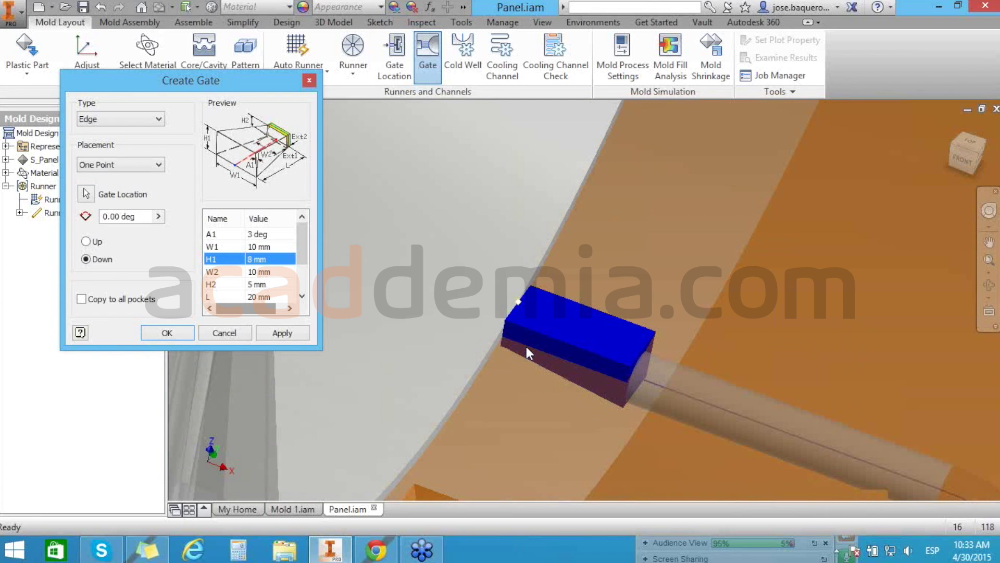
scroll(526, 346, down, 1)
middle_drag(527, 346, 498, 302)
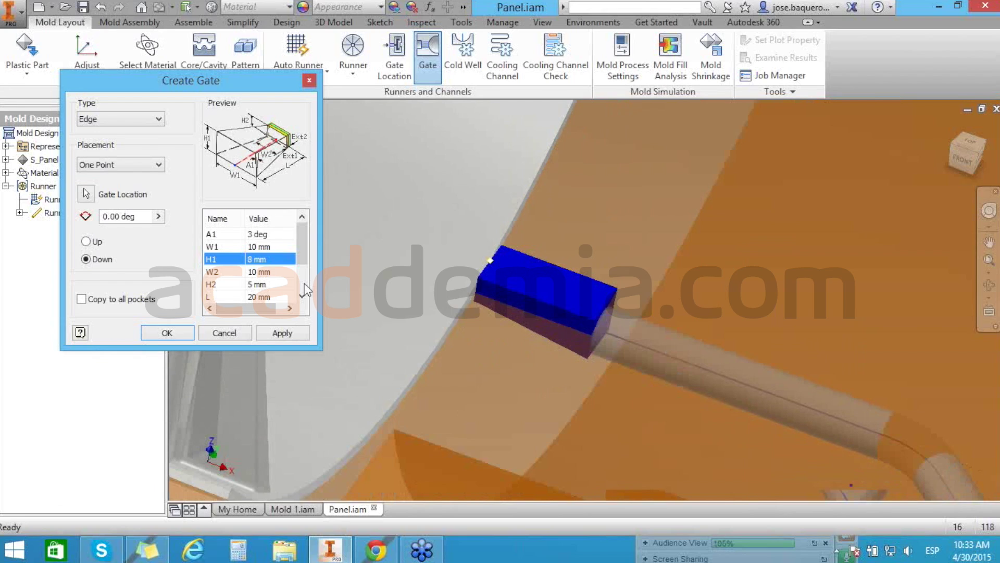
scroll(281, 270, down, 1)
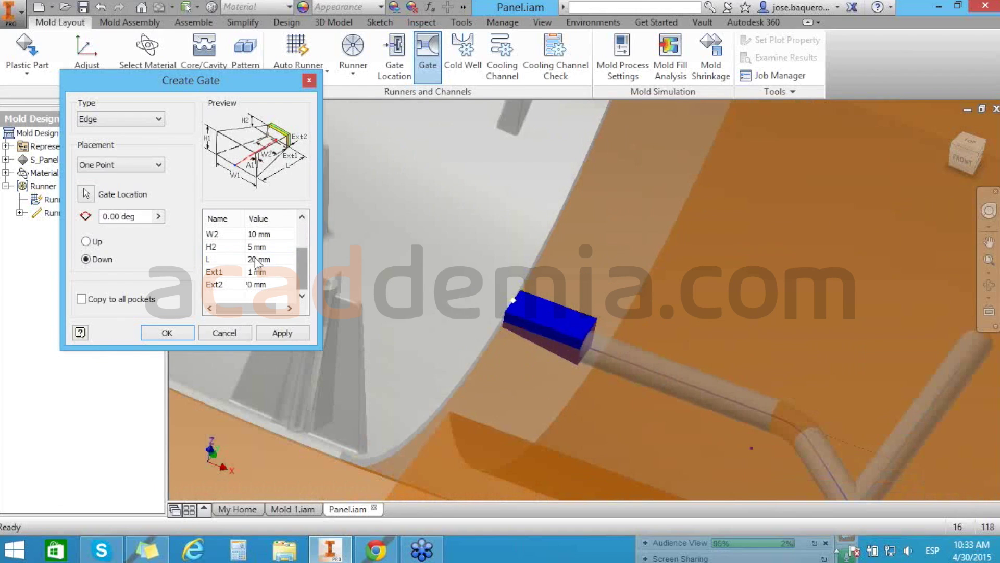